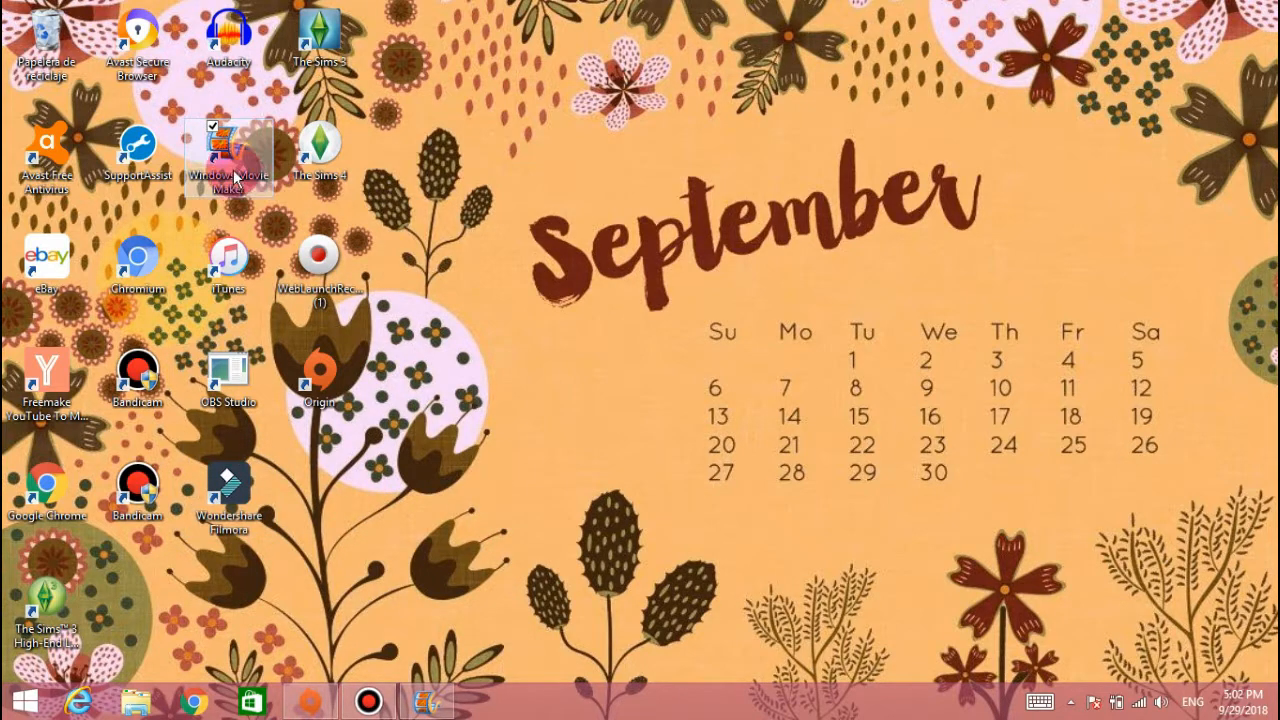
Step: Switch to Movie Maker and look through the full length of the loaded video clip on the storyboard
{"action": "left_click", "coordinate": [426, 700]}
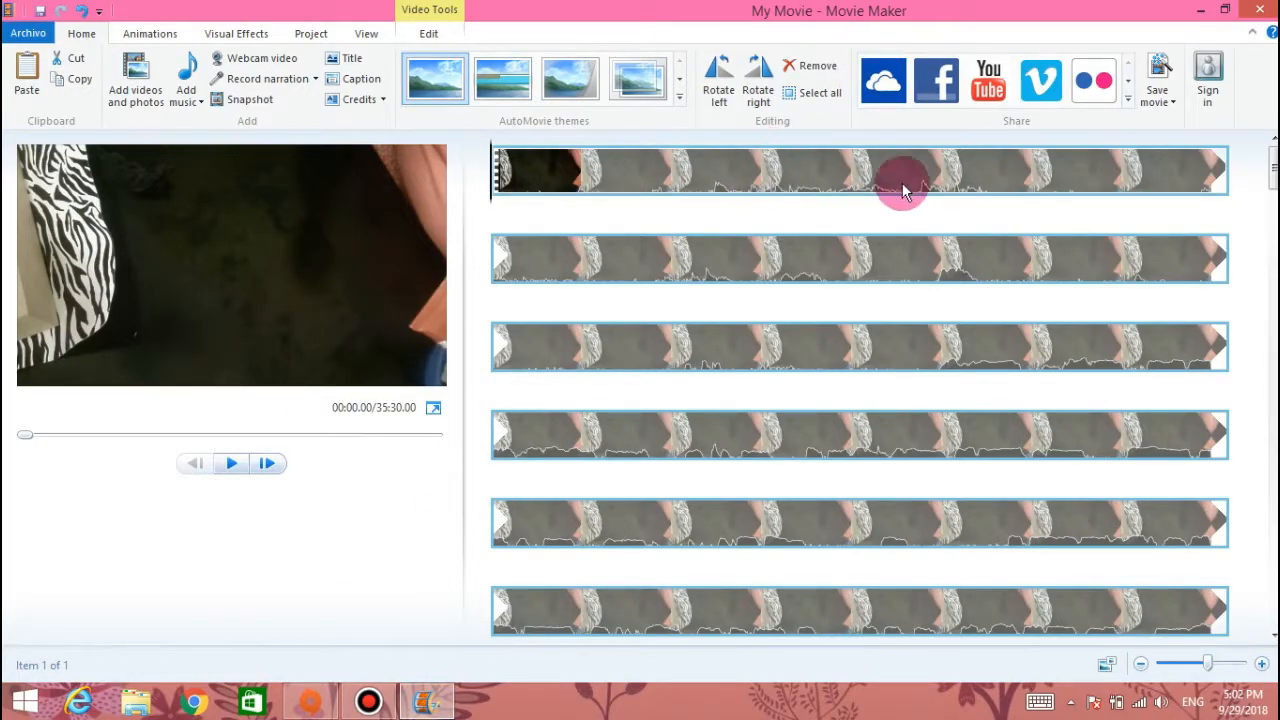
{"action": "scroll", "coordinate": [1051, 314], "scroll_direction": "down", "scroll_amount": 1}
{"action": "scroll", "coordinate": [1055, 320], "scroll_direction": "down", "scroll_amount": 5}
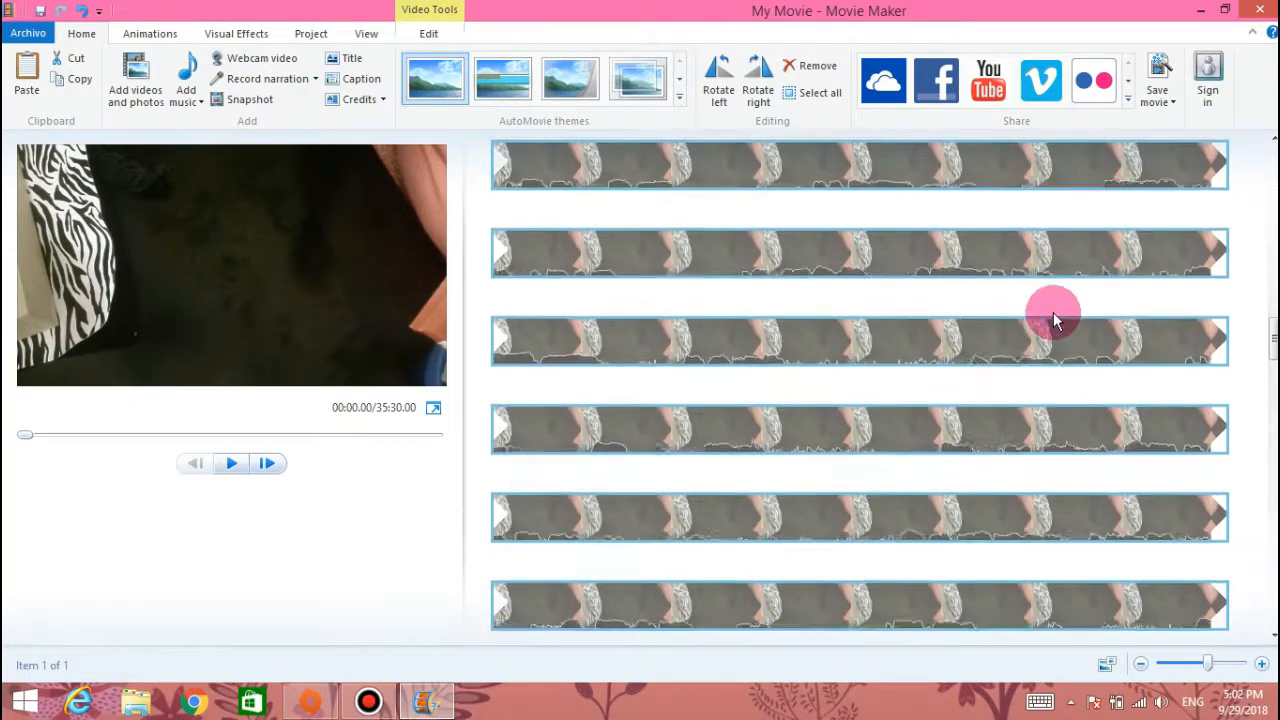
{"action": "scroll", "coordinate": [1055, 320], "scroll_direction": "up", "scroll_amount": 10}
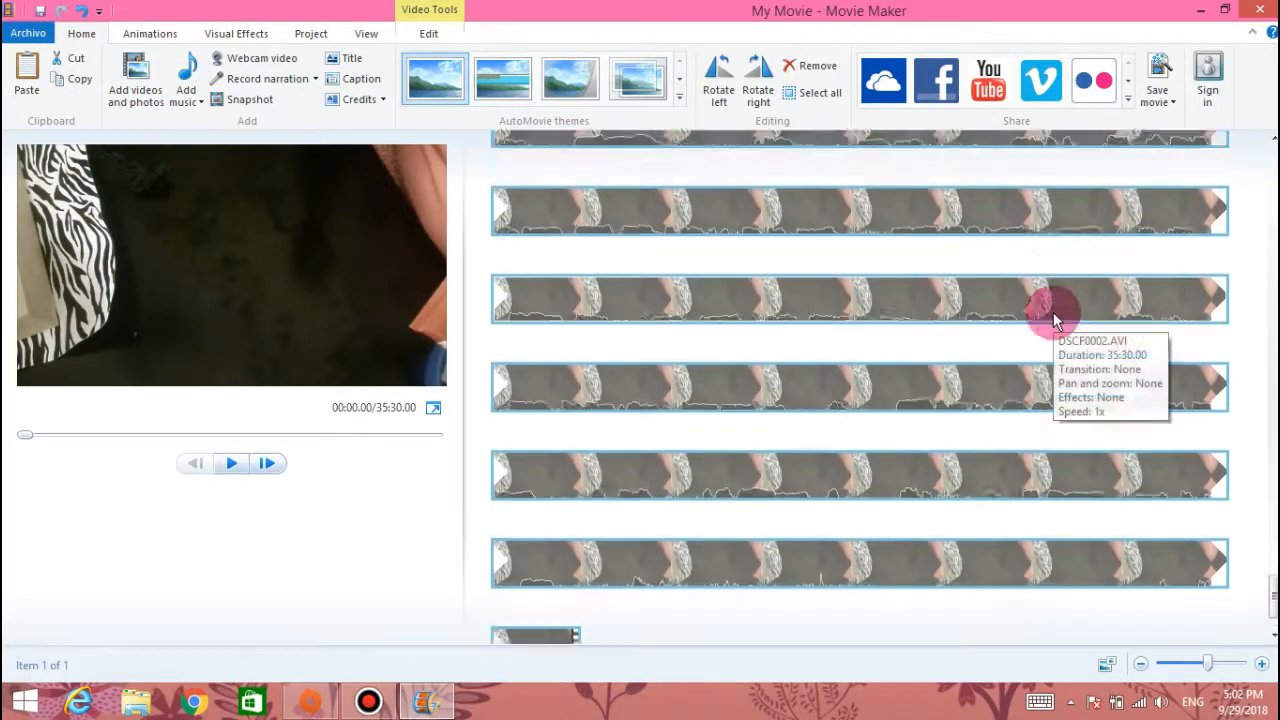
{"action": "scroll", "coordinate": [1059, 314], "scroll_direction": "up", "scroll_amount": 1}
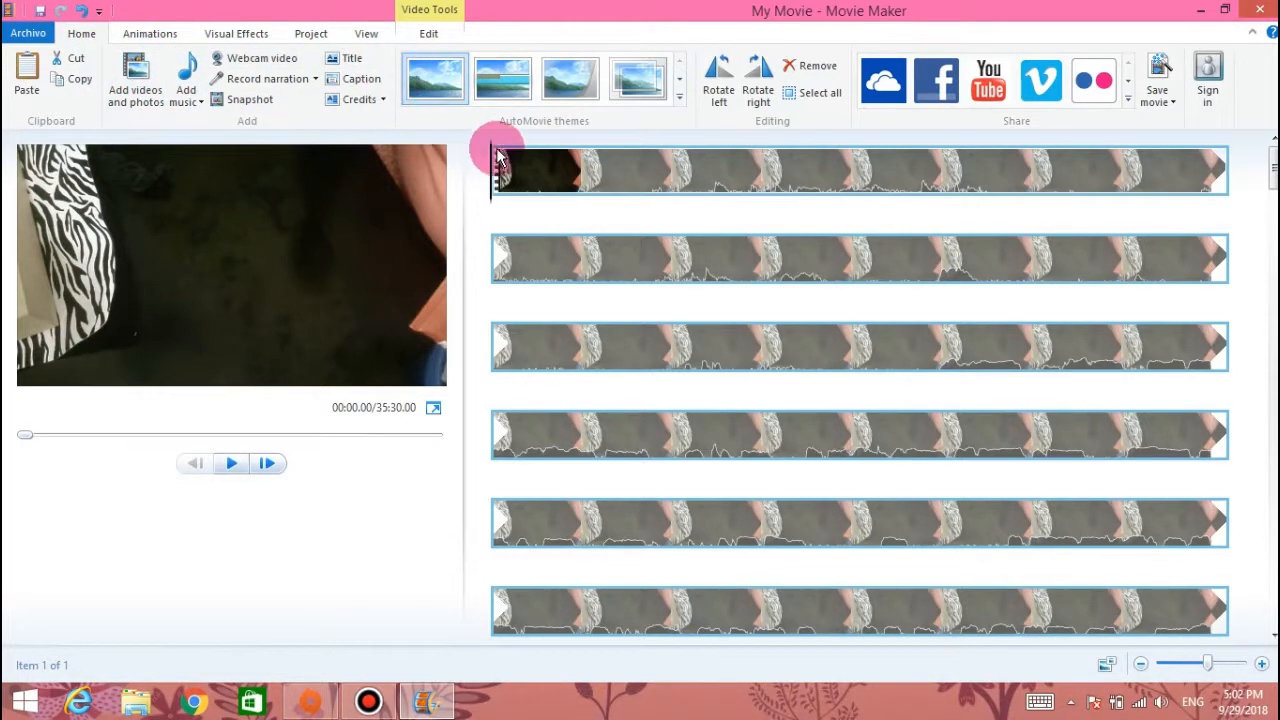
{"action": "left_click", "coordinate": [150, 33]}
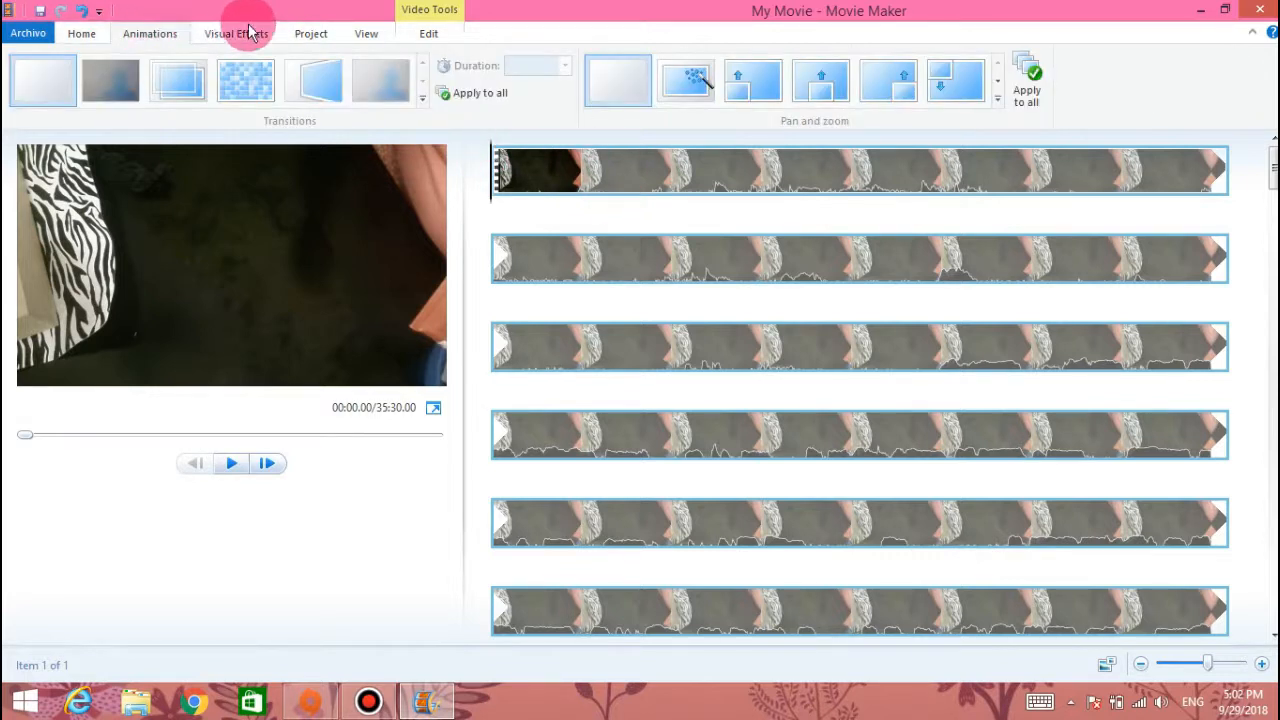
{"action": "left_click", "coordinate": [240, 33]}
{"action": "left_click", "coordinate": [311, 33]}
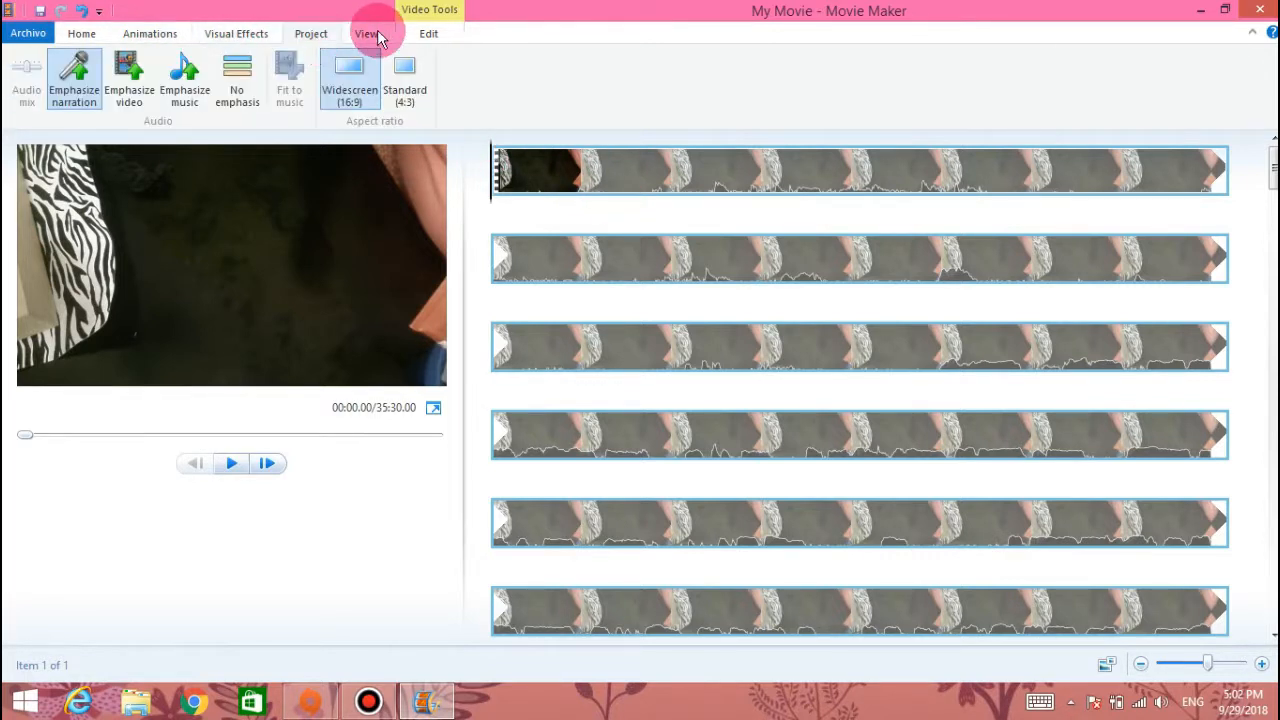
{"action": "left_click", "coordinate": [366, 33]}
{"action": "left_click", "coordinate": [148, 38]}
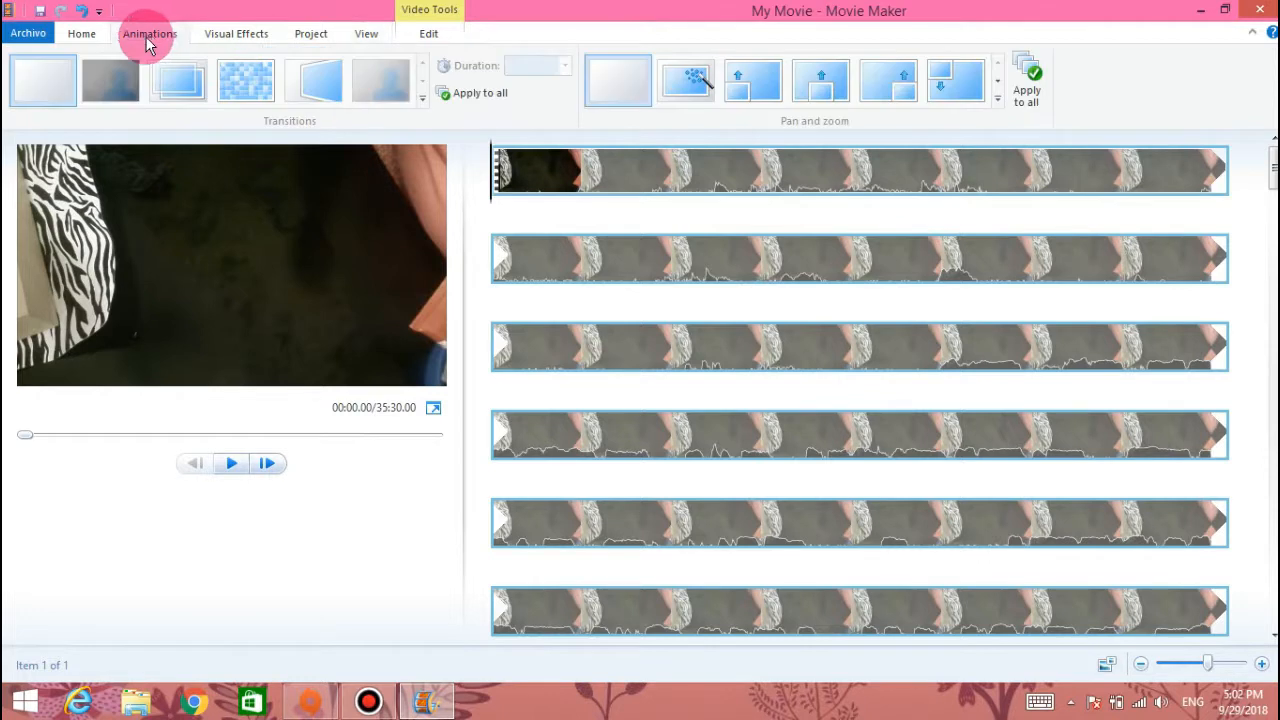
Step: Apply the Contemporary AutoMovie theme to the movie
{"action": "left_click", "coordinate": [84, 33]}
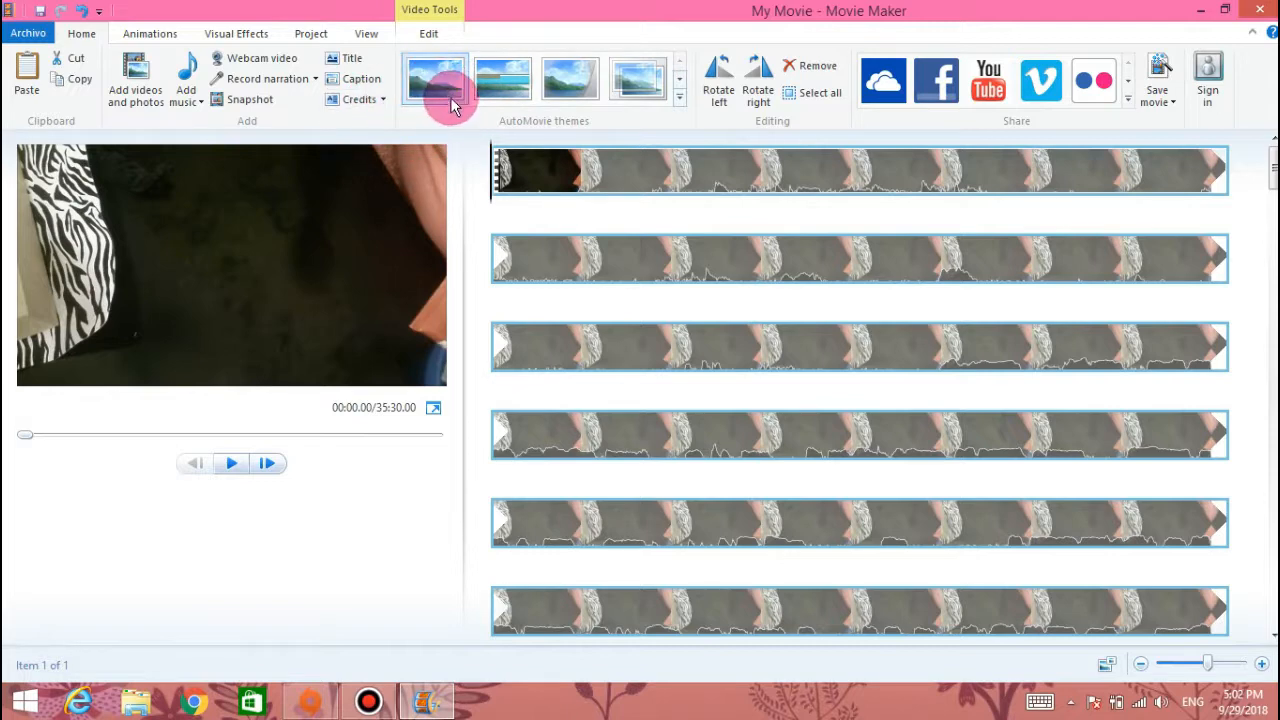
{"action": "left_click", "coordinate": [484, 80]}
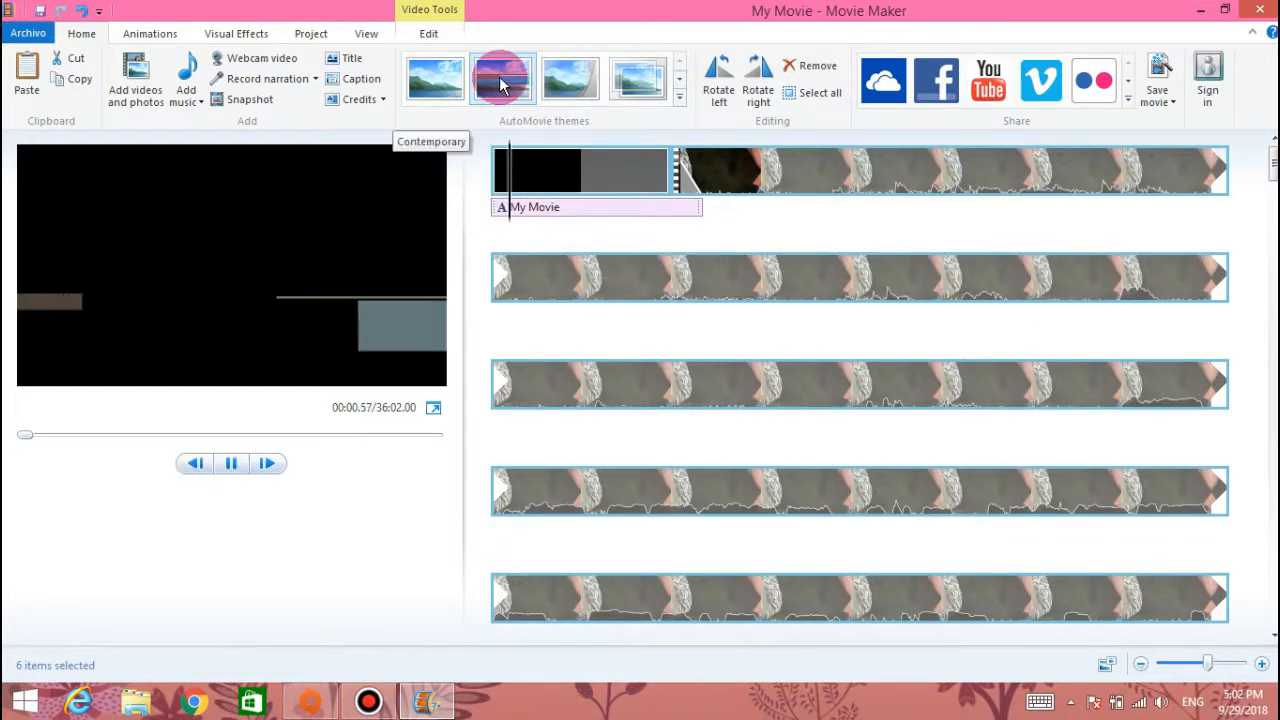
{"action": "left_click", "coordinate": [490, 75]}
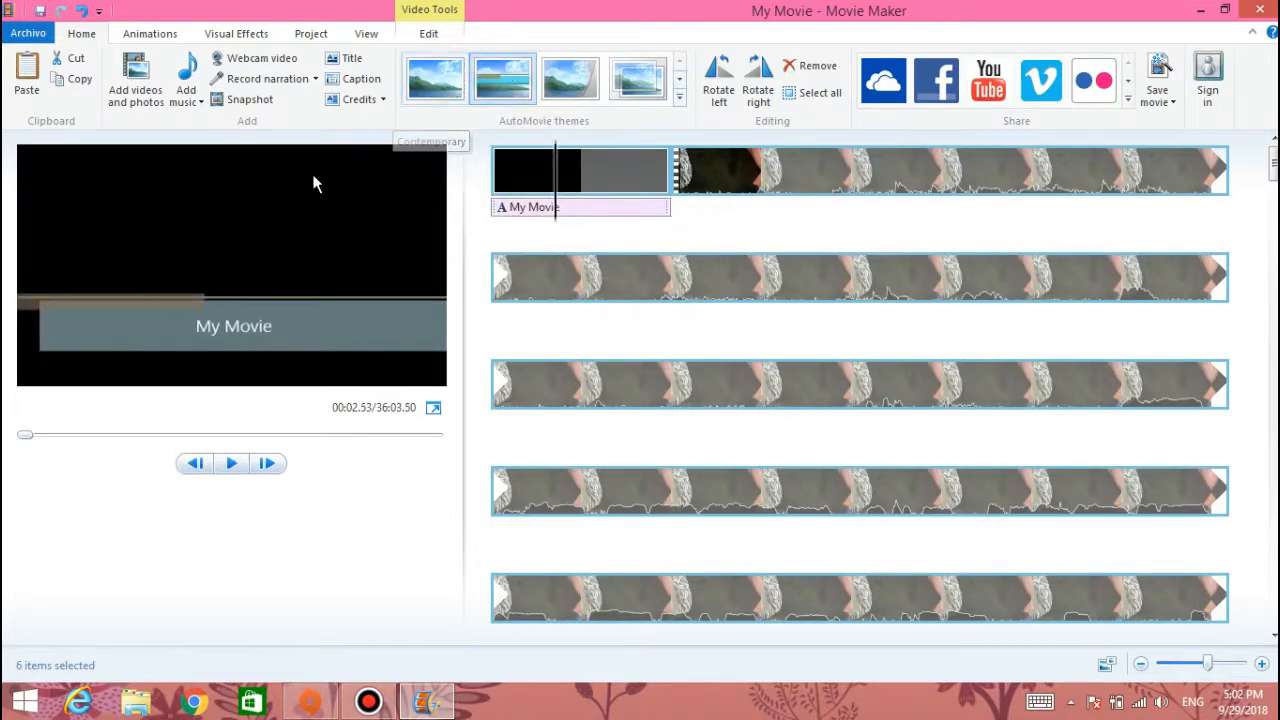
Step: Replace the opening title's text with "welcome to my channel" and widen its text box so the text fits on one line
{"action": "left_click", "coordinate": [532, 207]}
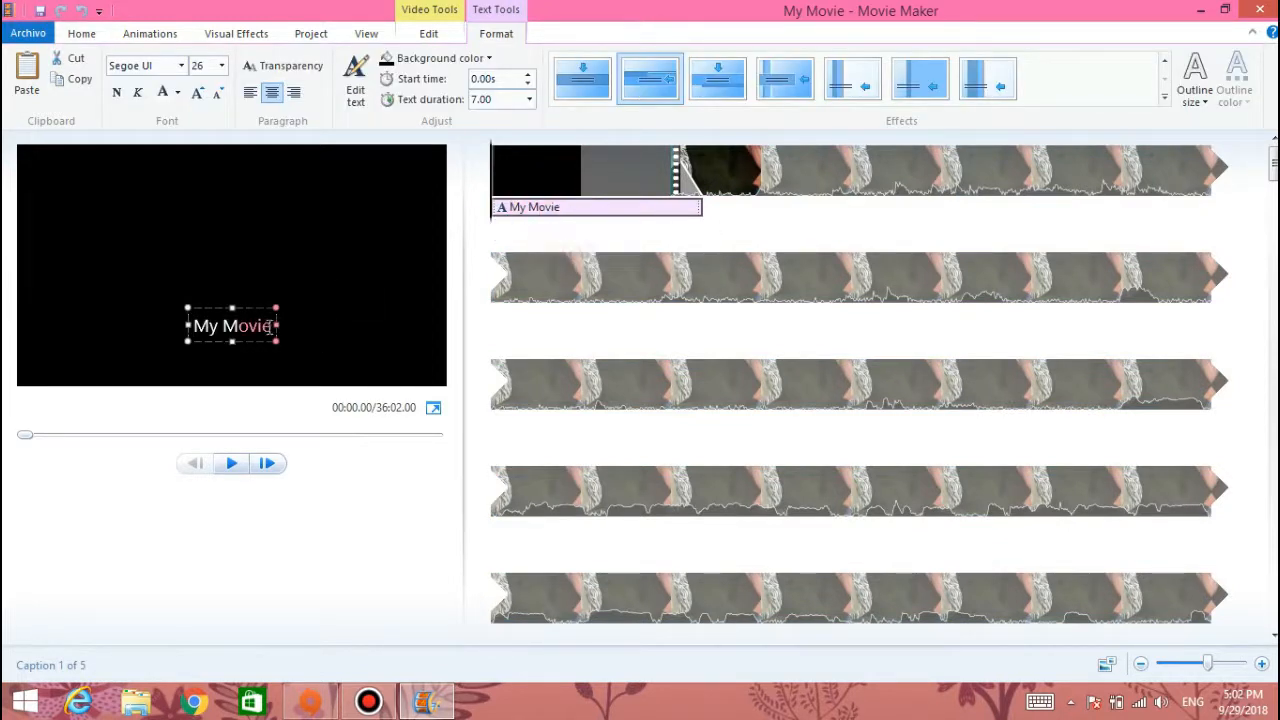
{"action": "key", "text": "Delete"}
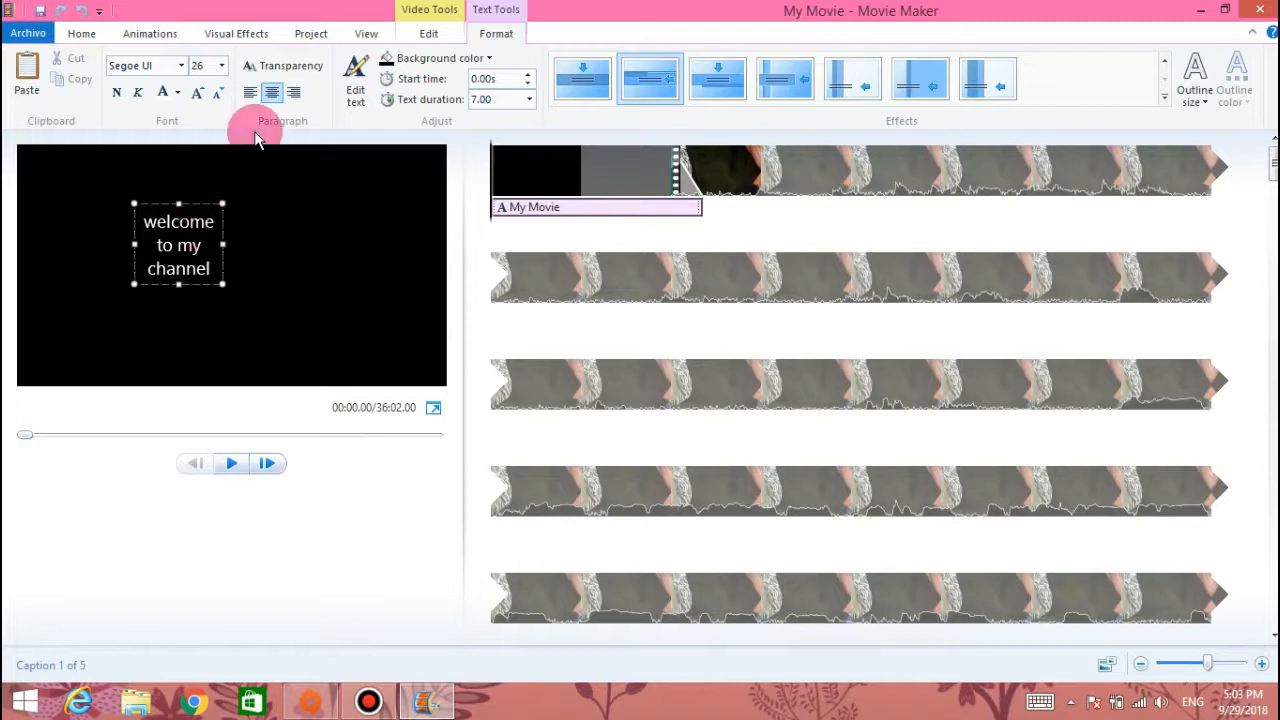
{"action": "left_click_drag", "start_coordinate": [229, 289], "coordinate": [476, 350]}
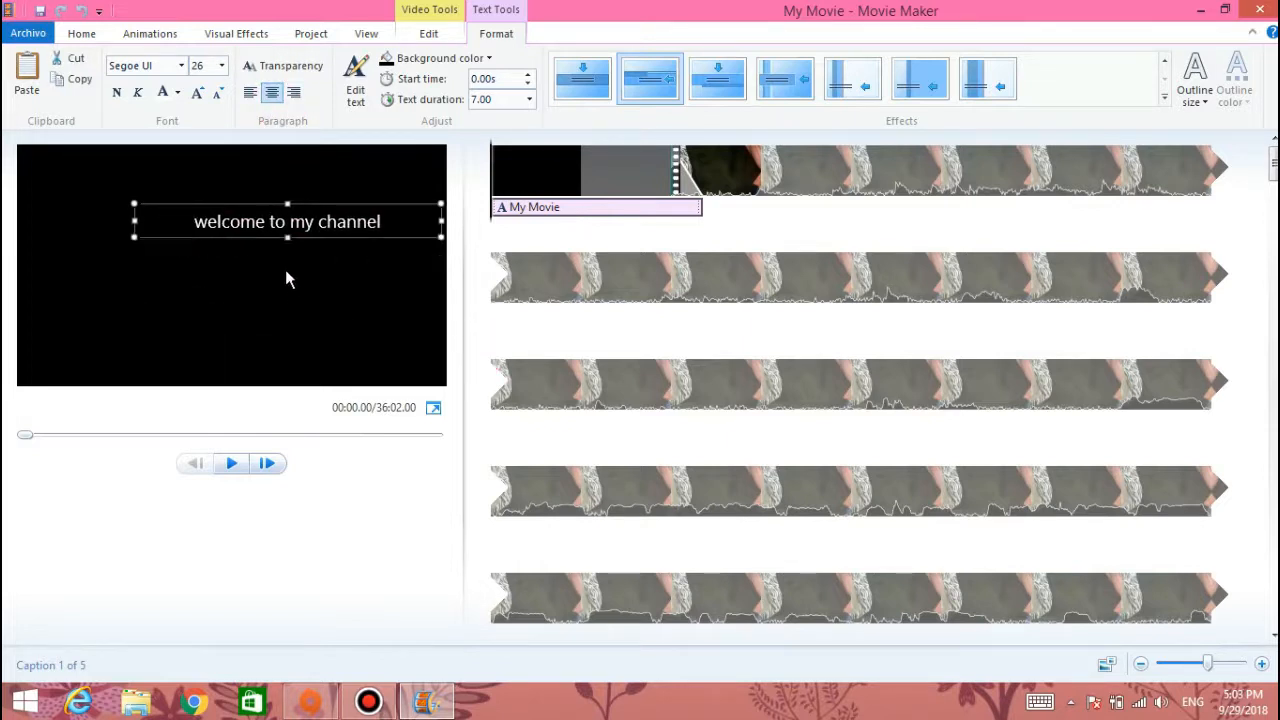
Step: Move the opening title's text box down and to the left, near the middle of the frame
{"action": "left_click_drag", "start_coordinate": [273, 320], "coordinate": [250, 397]}
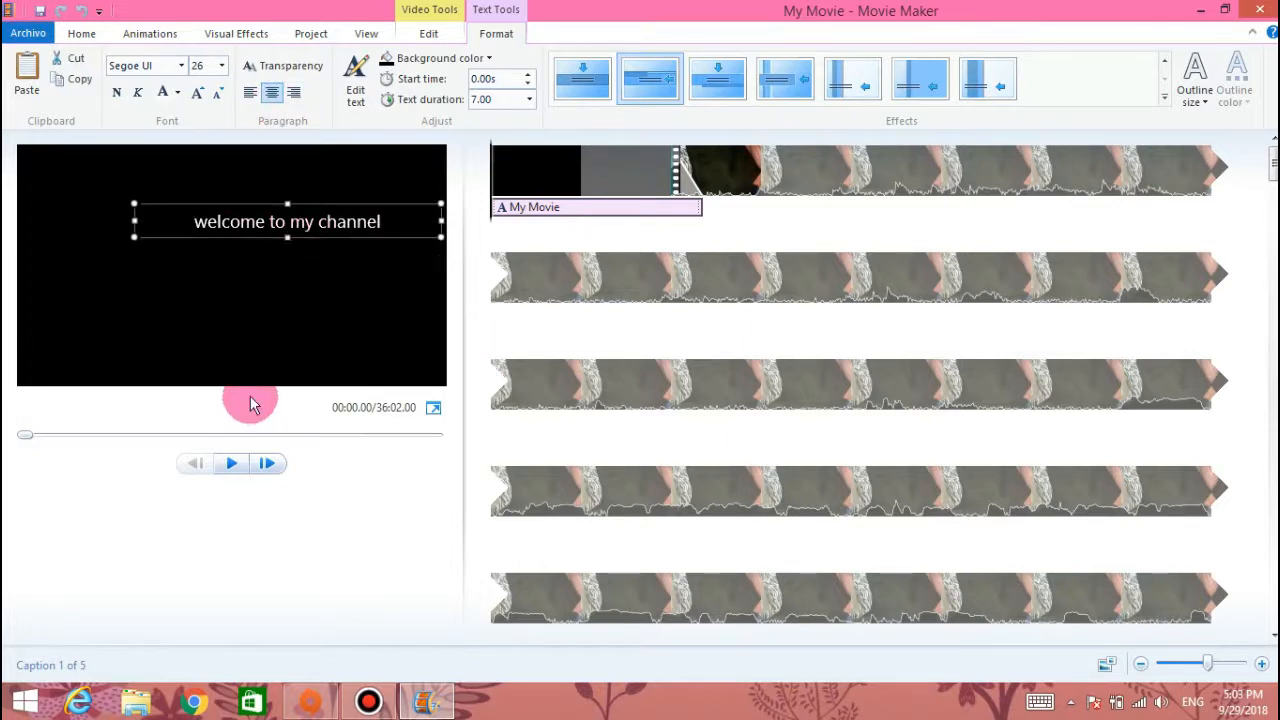
{"action": "double_click", "coordinate": [326, 228]}
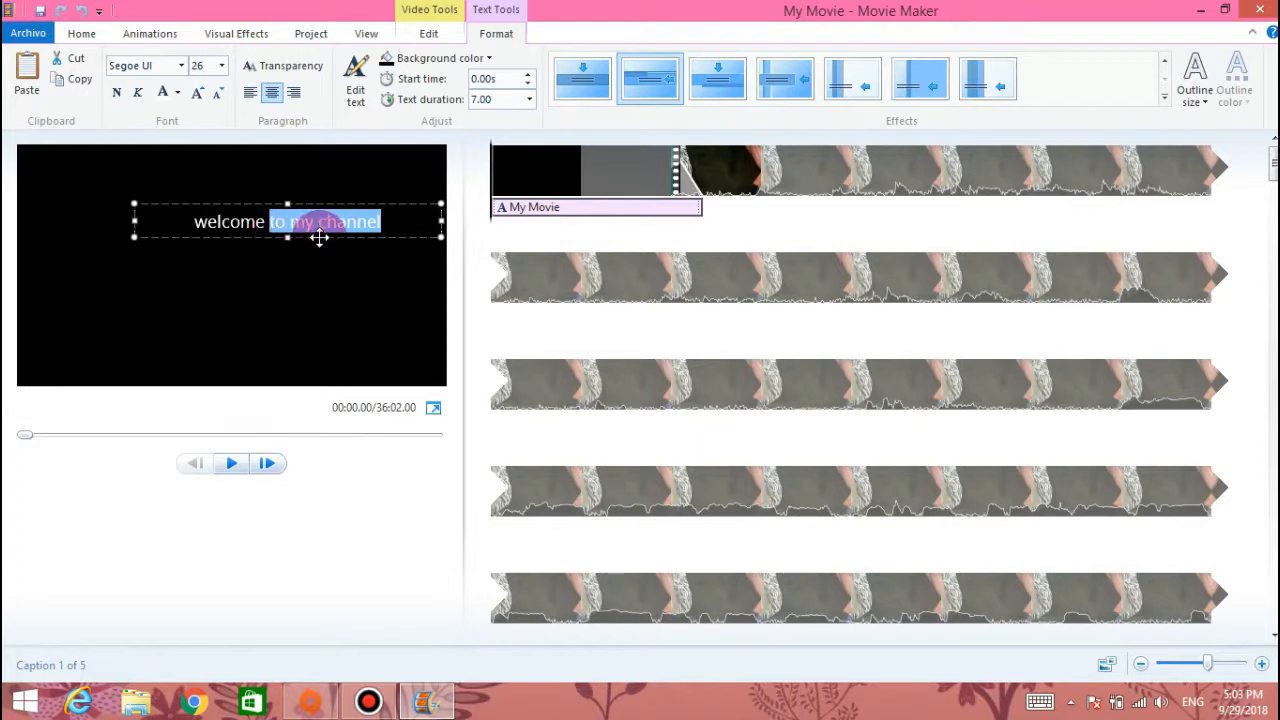
{"action": "left_click_drag", "start_coordinate": [319, 237], "coordinate": [271, 266]}
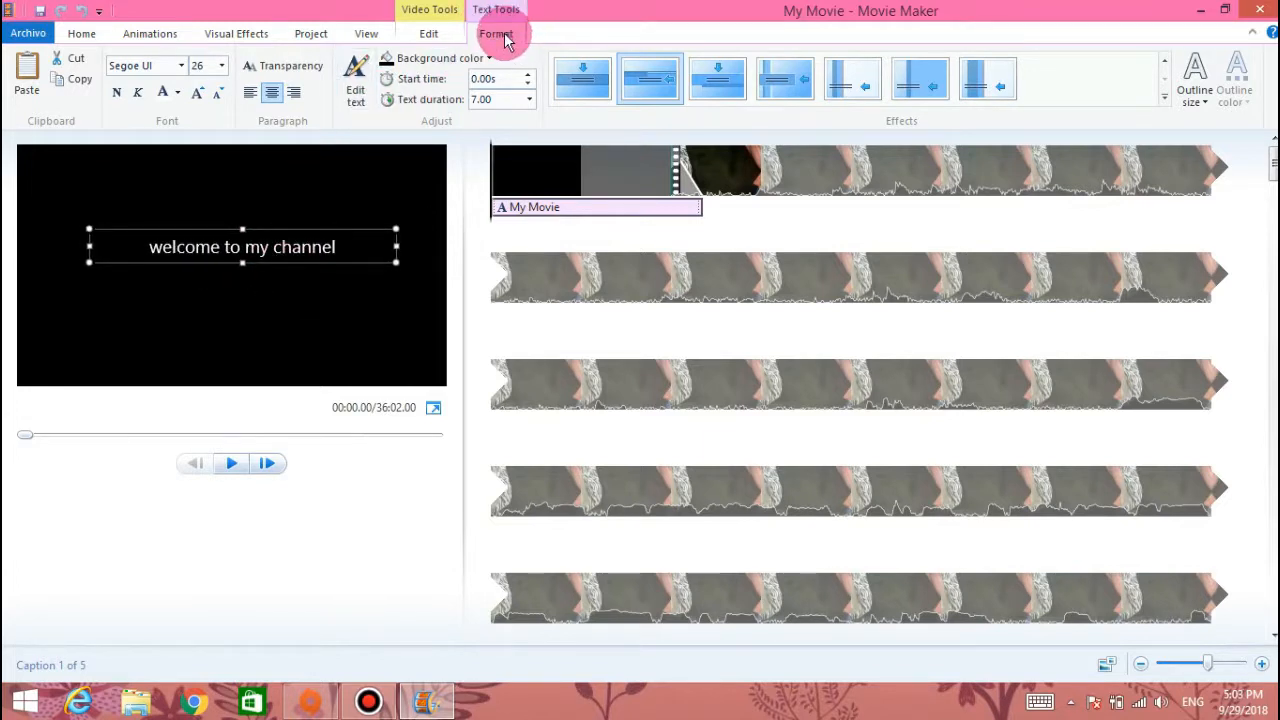
Step: Set the opening title's font size to 72 and move the enlarged text up toward the middle of the frame
{"action": "left_click", "coordinate": [221, 65]}
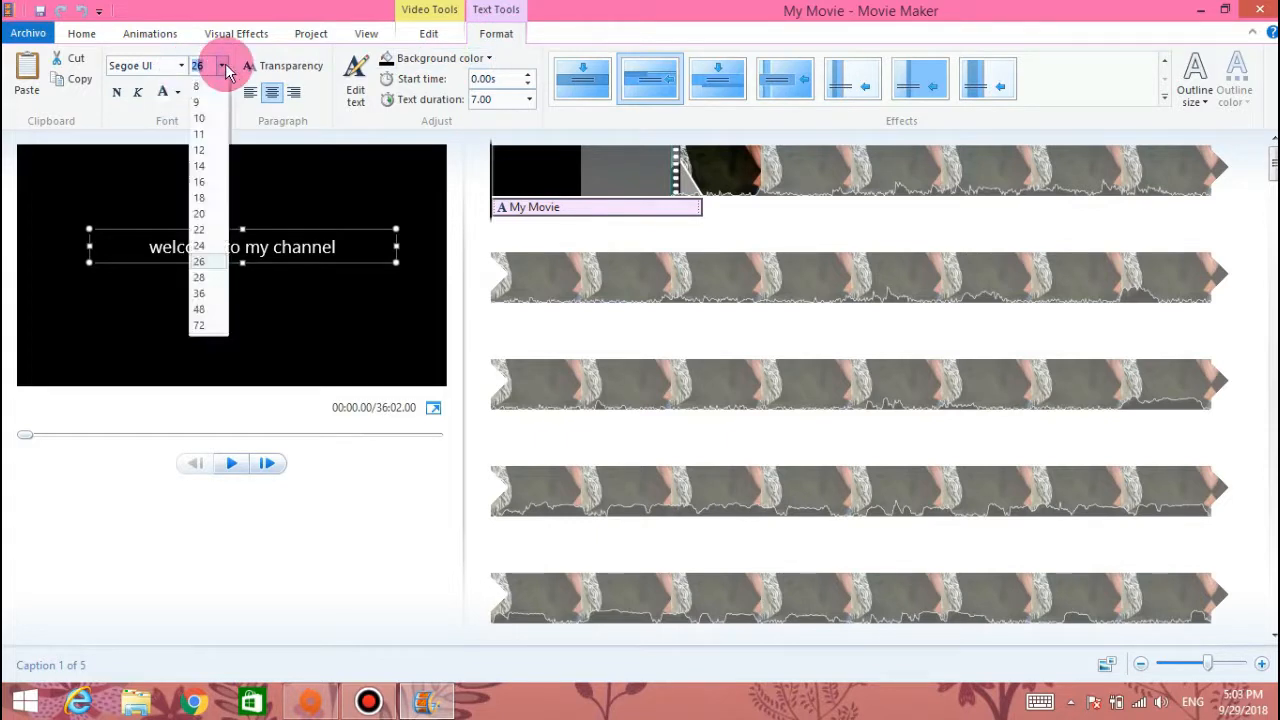
{"action": "left_click", "coordinate": [210, 323]}
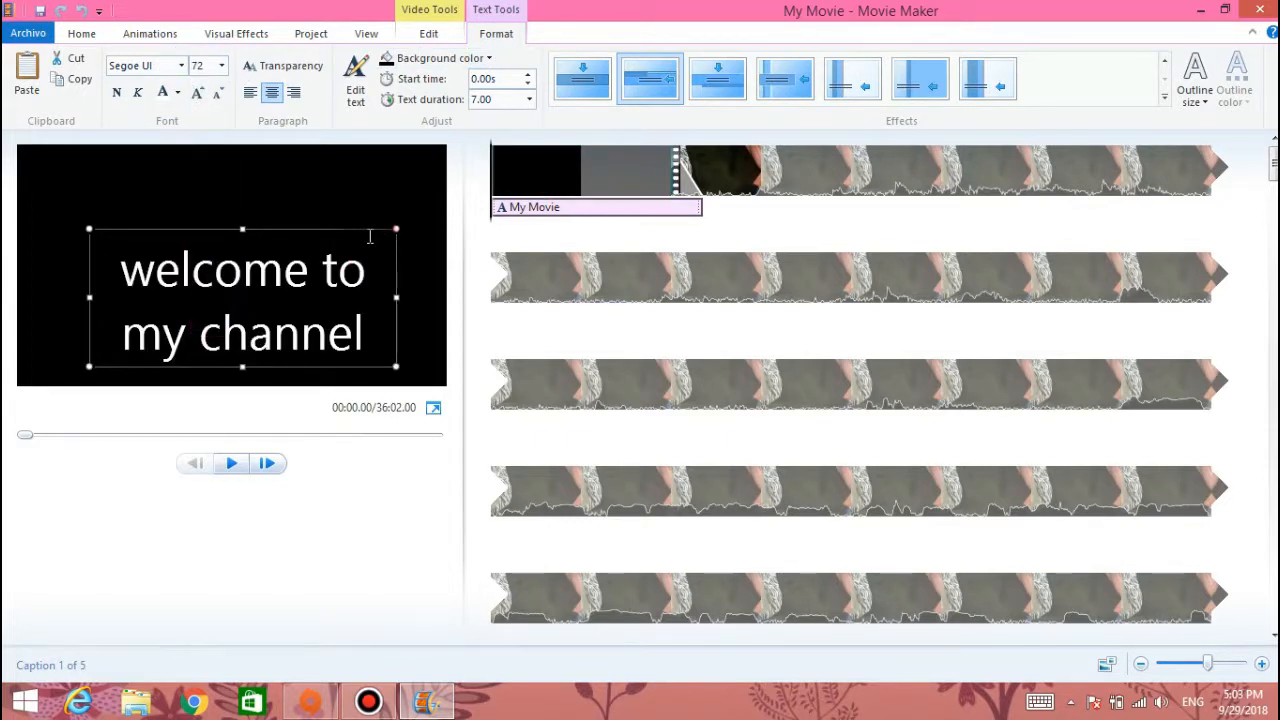
{"action": "left_click_drag", "start_coordinate": [368, 233], "coordinate": [346, 190]}
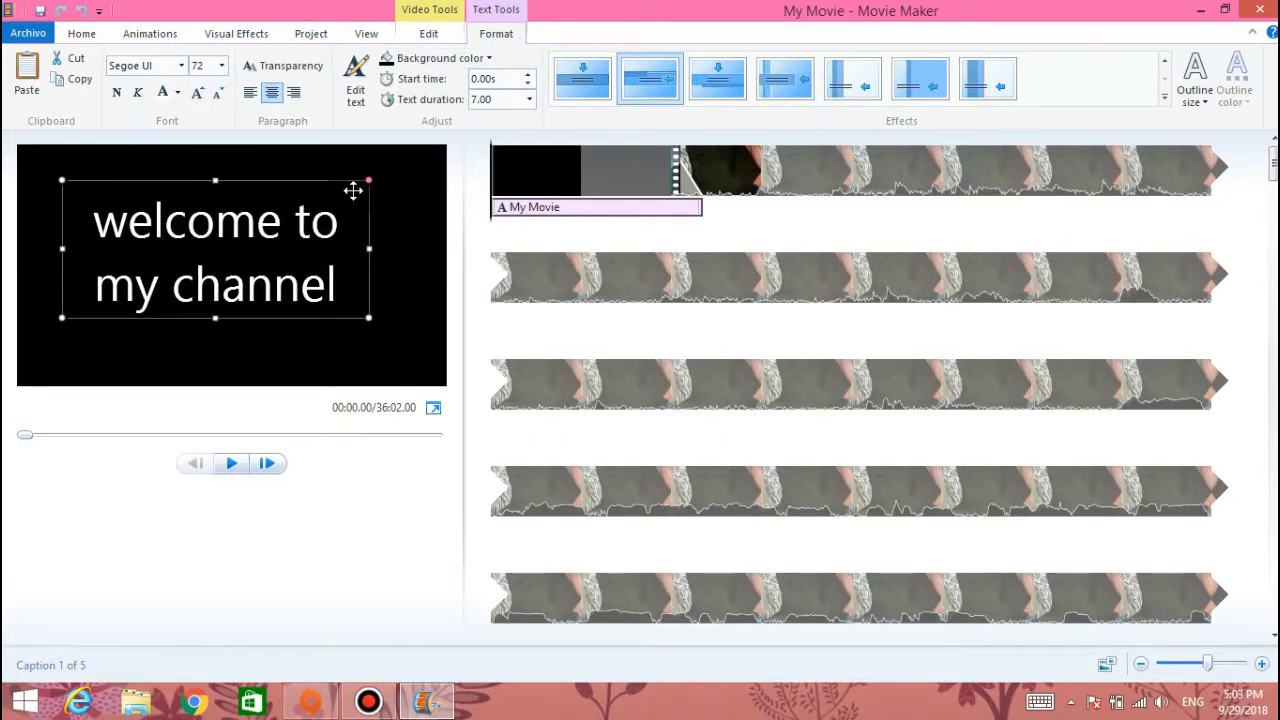
{"action": "left_click", "coordinate": [222, 66]}
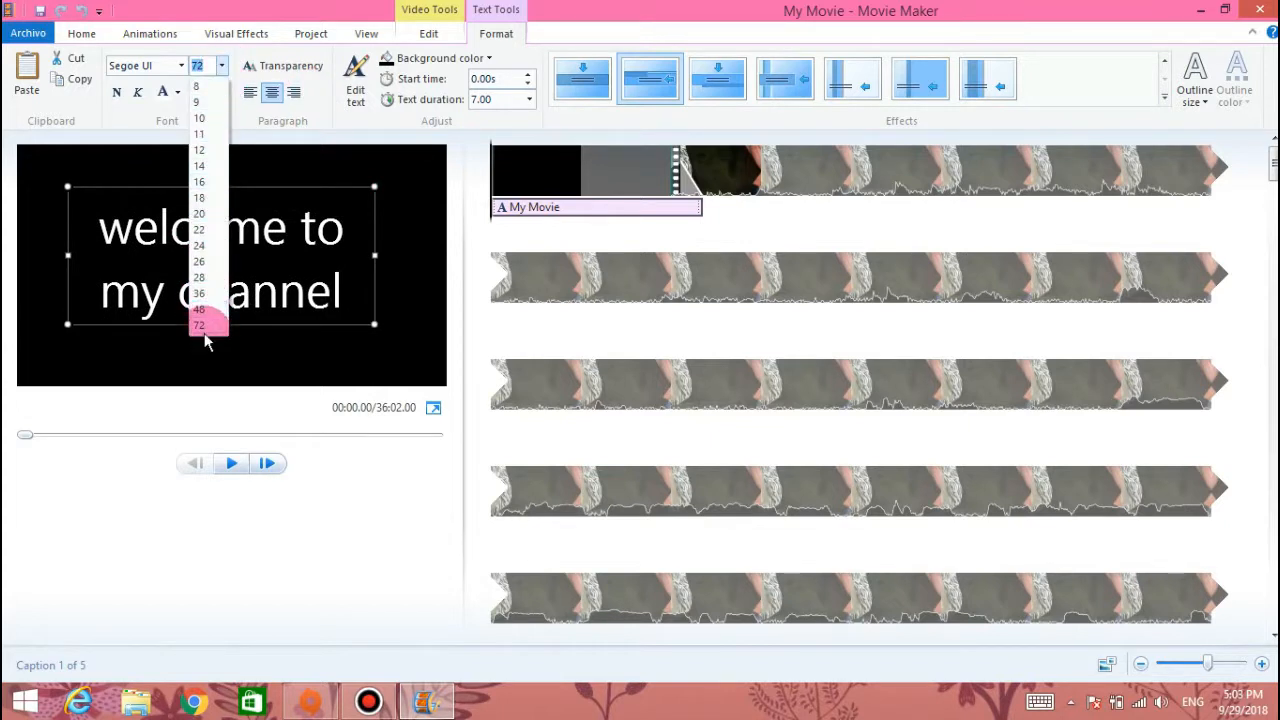
{"action": "left_click", "coordinate": [340, 528]}
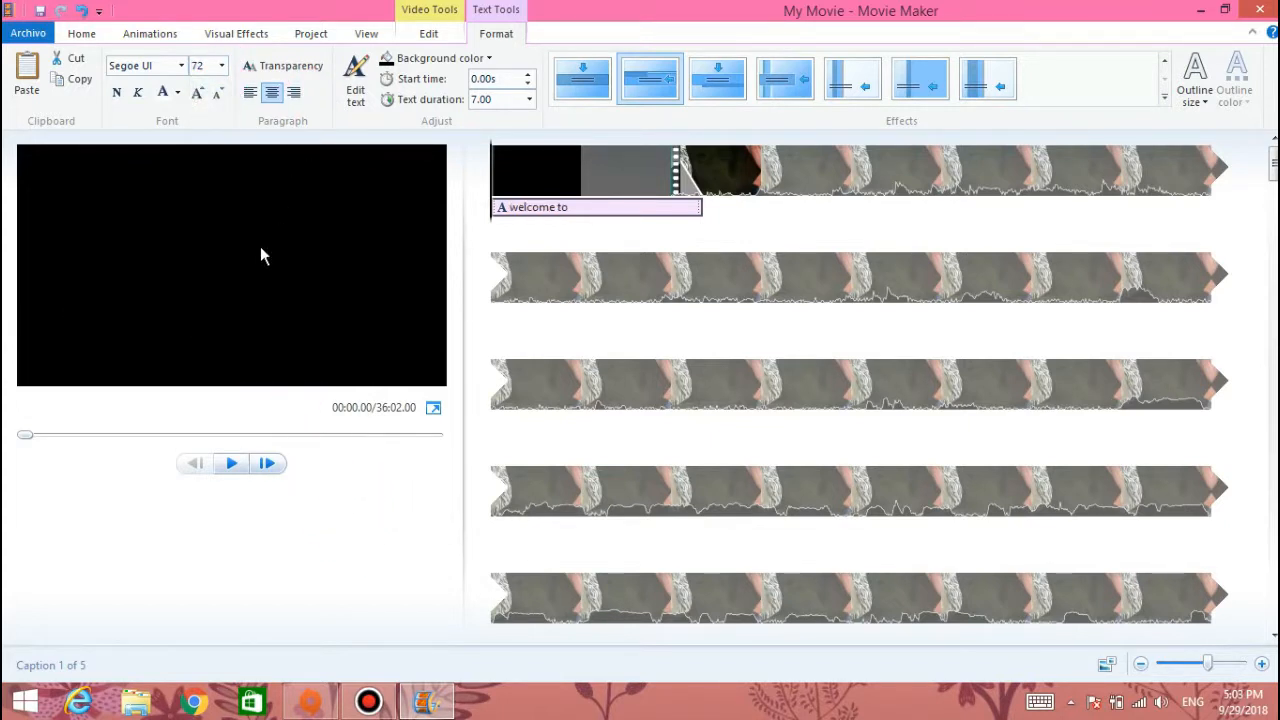
{"action": "left_click", "coordinate": [271, 93]}
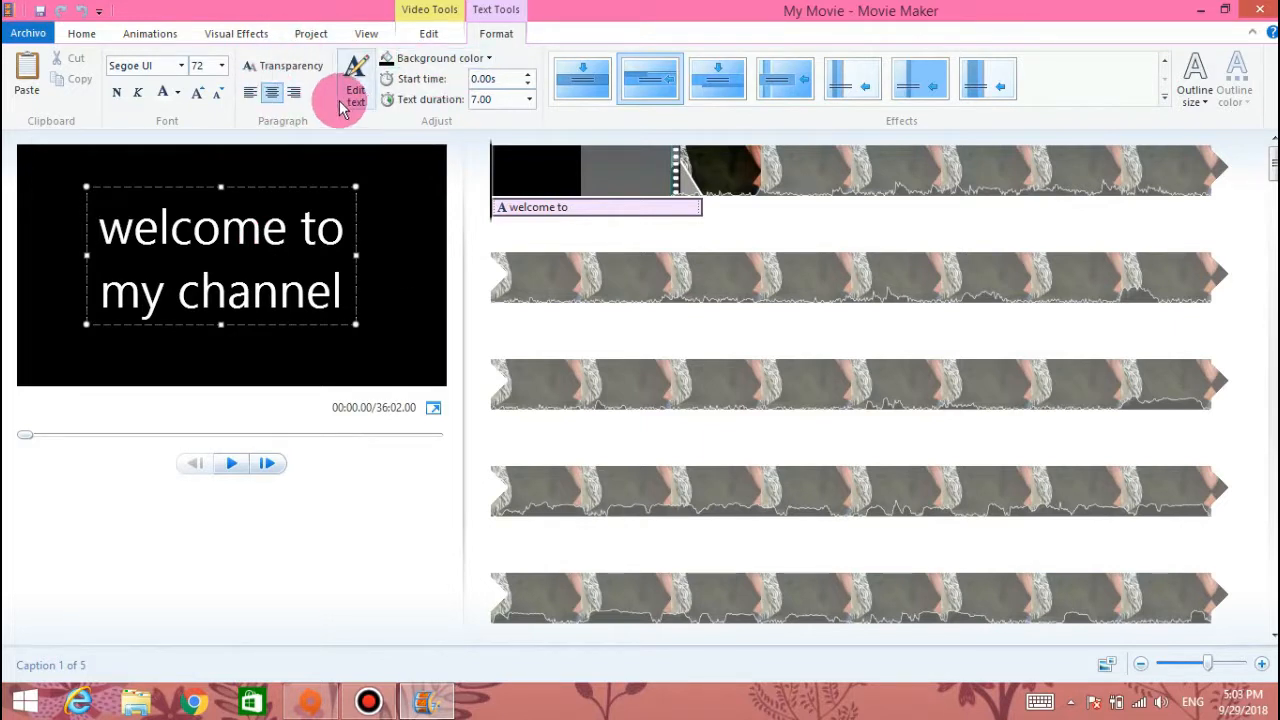
Step: Change the opening title clip's background to the standard purple and set the title font to Impact
{"action": "left_click", "coordinate": [458, 62]}
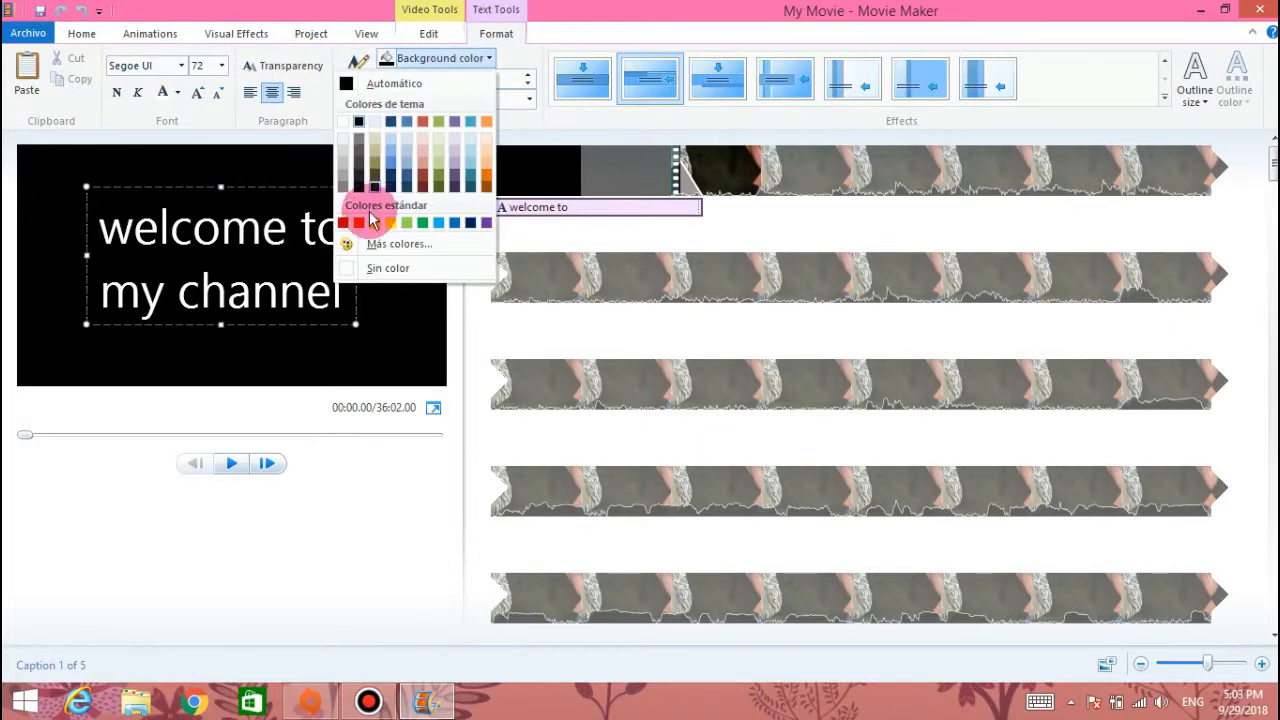
{"action": "left_click", "coordinate": [486, 222]}
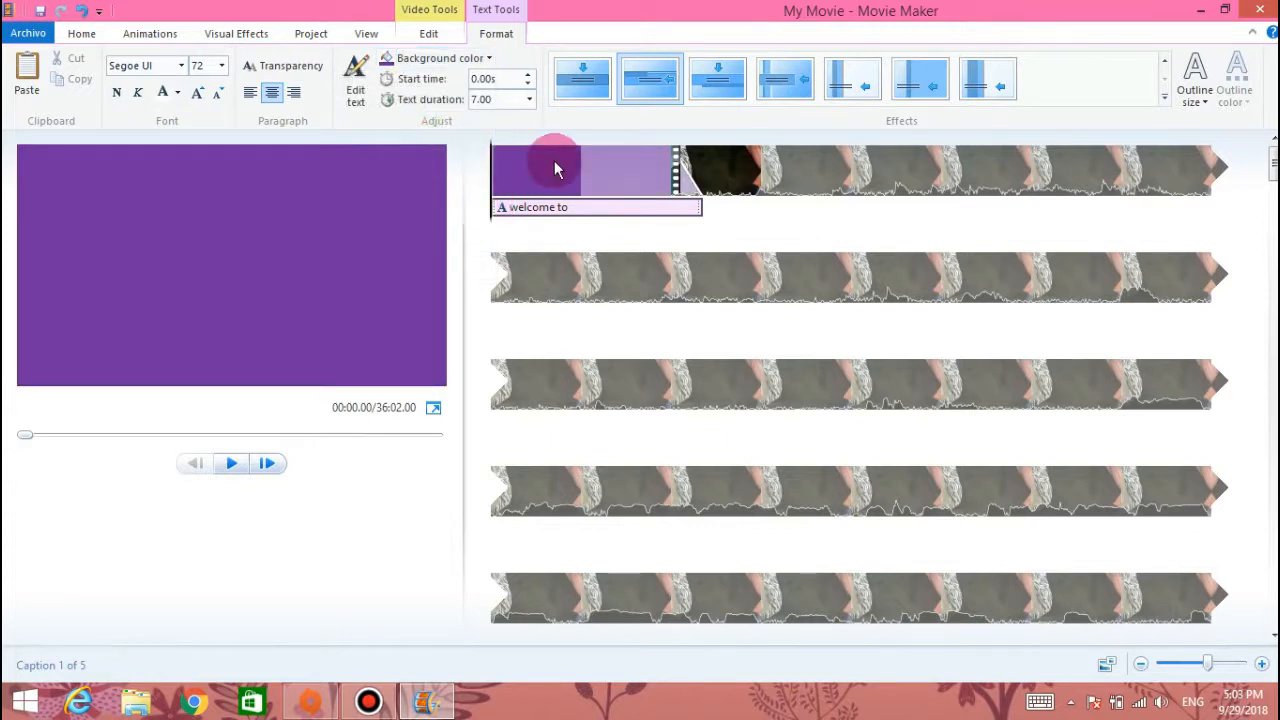
{"action": "left_click", "coordinate": [588, 209]}
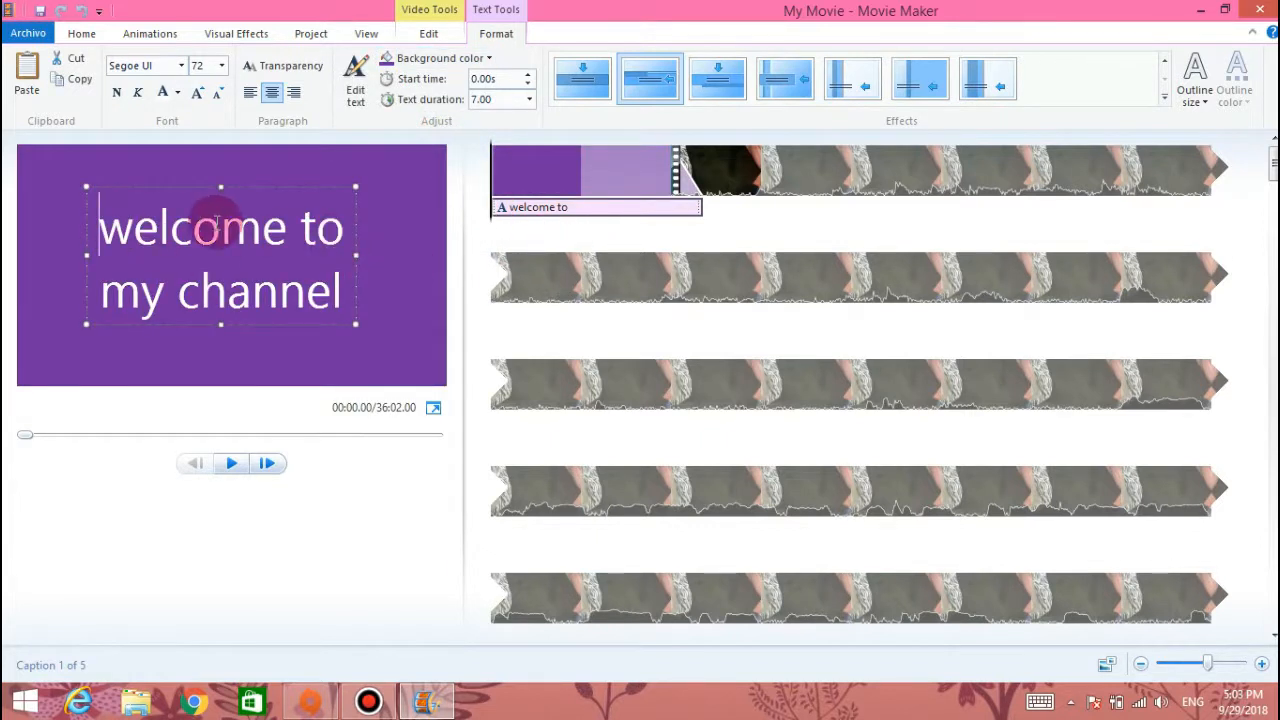
{"action": "left_click", "coordinate": [180, 65]}
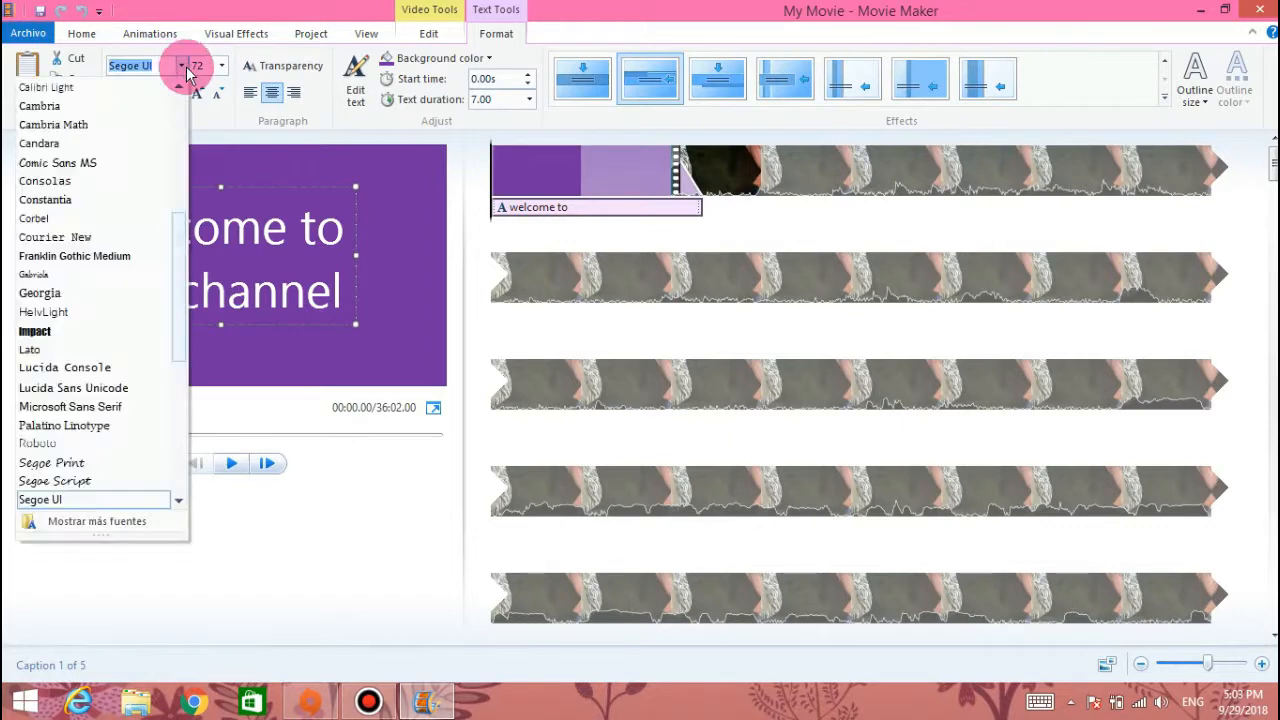
{"action": "left_click", "coordinate": [70, 333]}
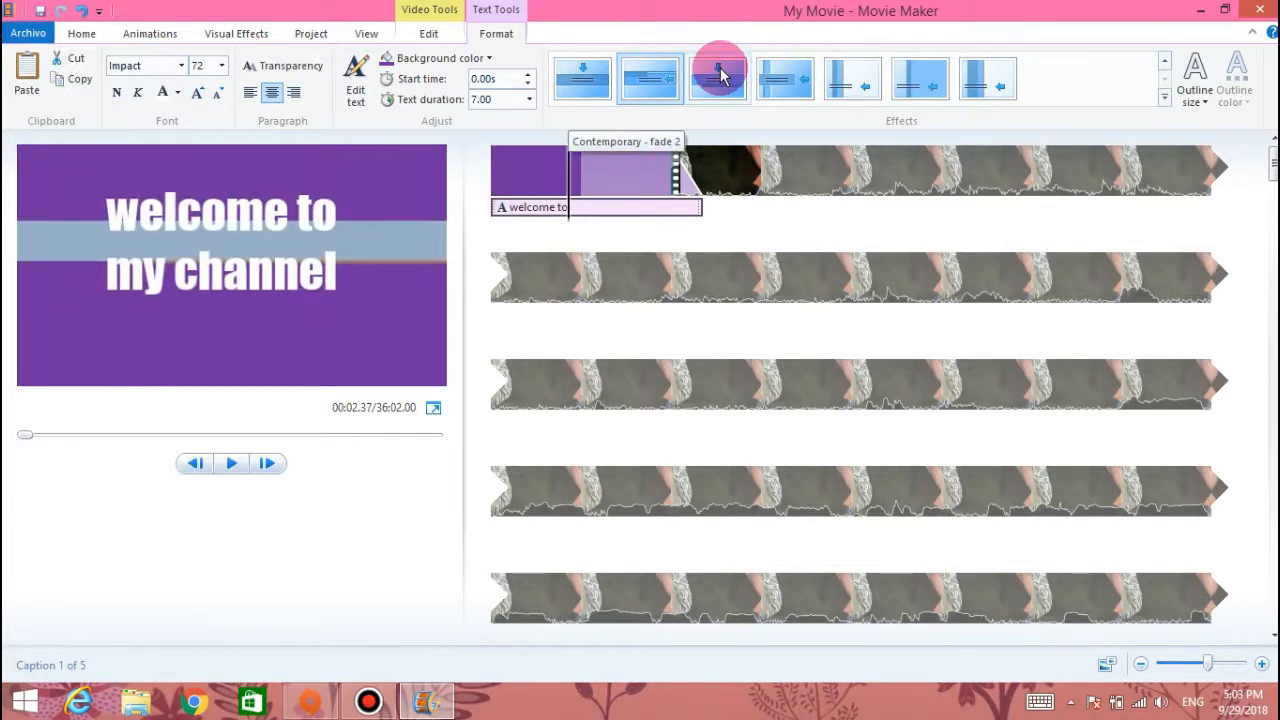
Step: Apply the "Contemporary - fly in left 2" effect to the opening title and play the movie
{"action": "left_click", "coordinate": [922, 88]}
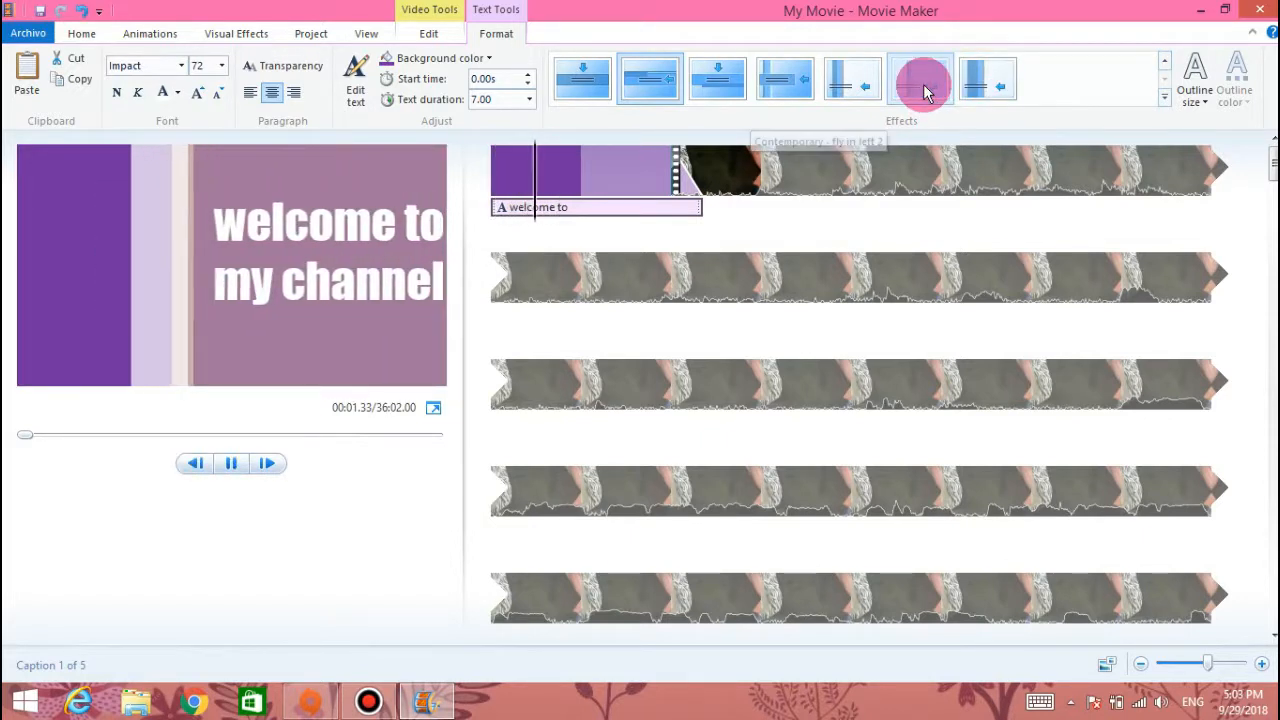
{"action": "left_click", "coordinate": [232, 465]}
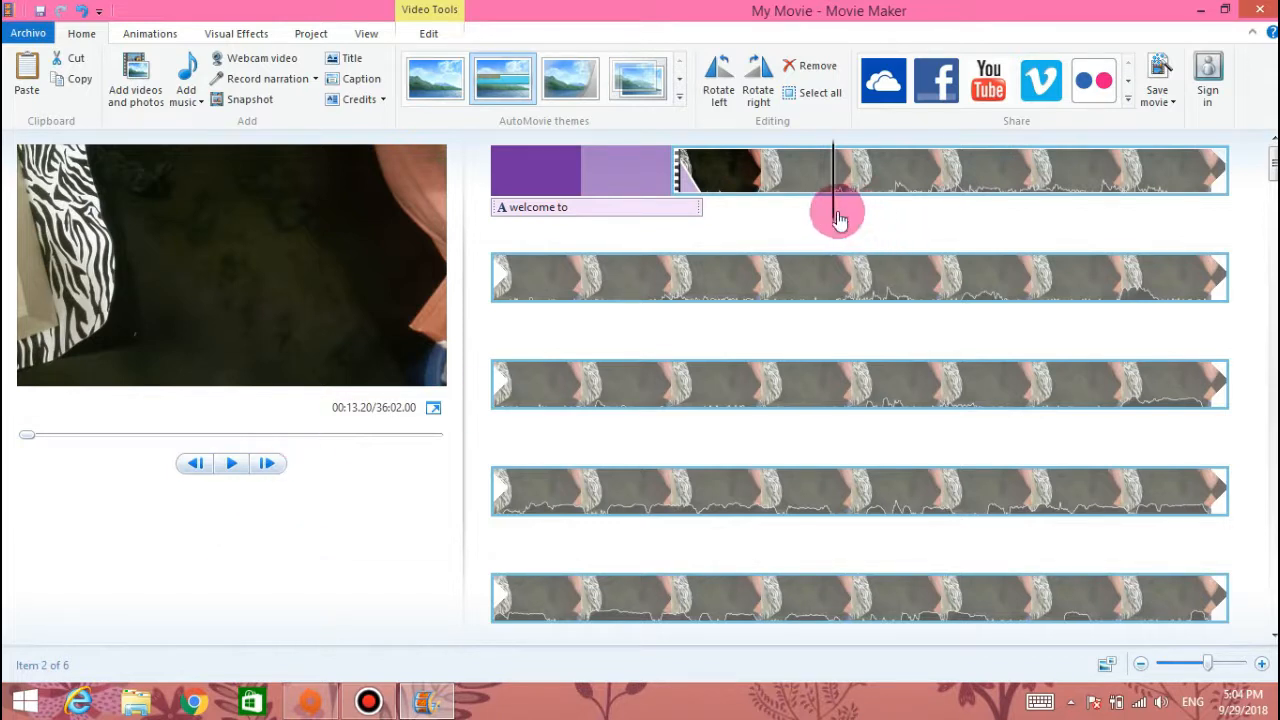
Step: Play the video from the end of the title clip, pause at 00:20.83, and split the clip there
{"action": "left_click_drag", "start_coordinate": [835, 220], "coordinate": [672, 218]}
{"action": "left_click", "coordinate": [238, 463]}
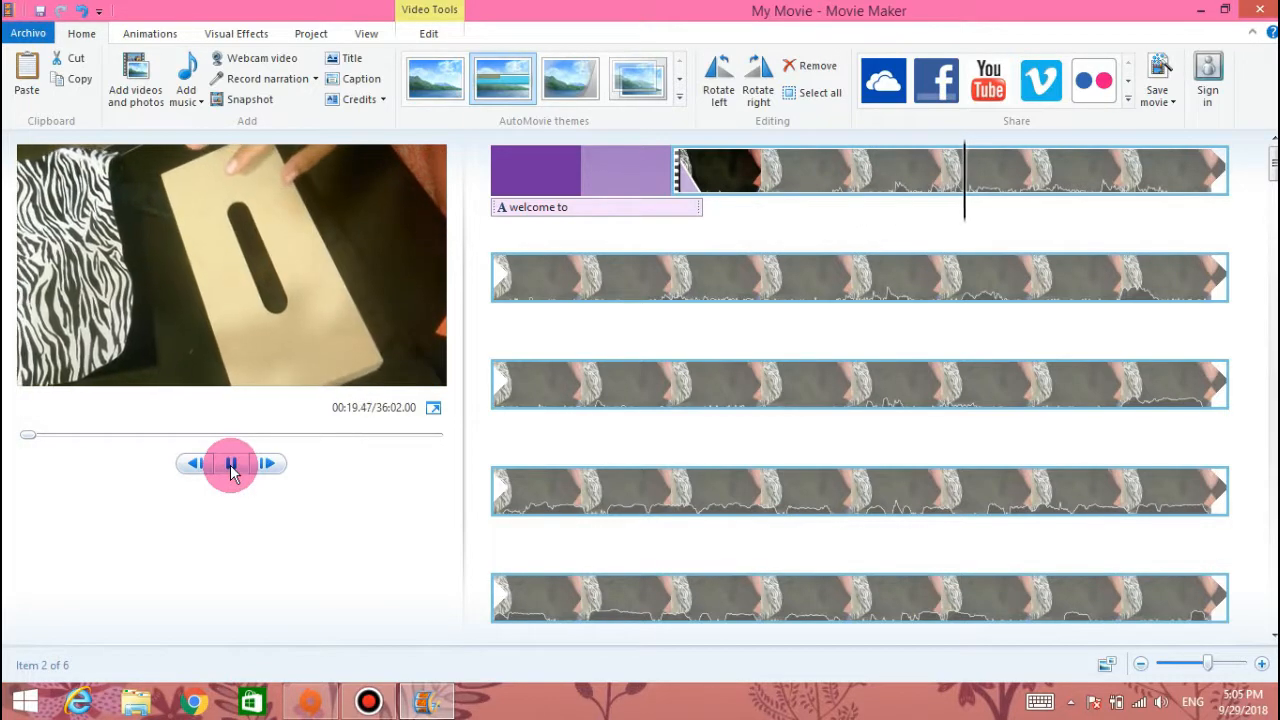
{"action": "left_click", "coordinate": [231, 464]}
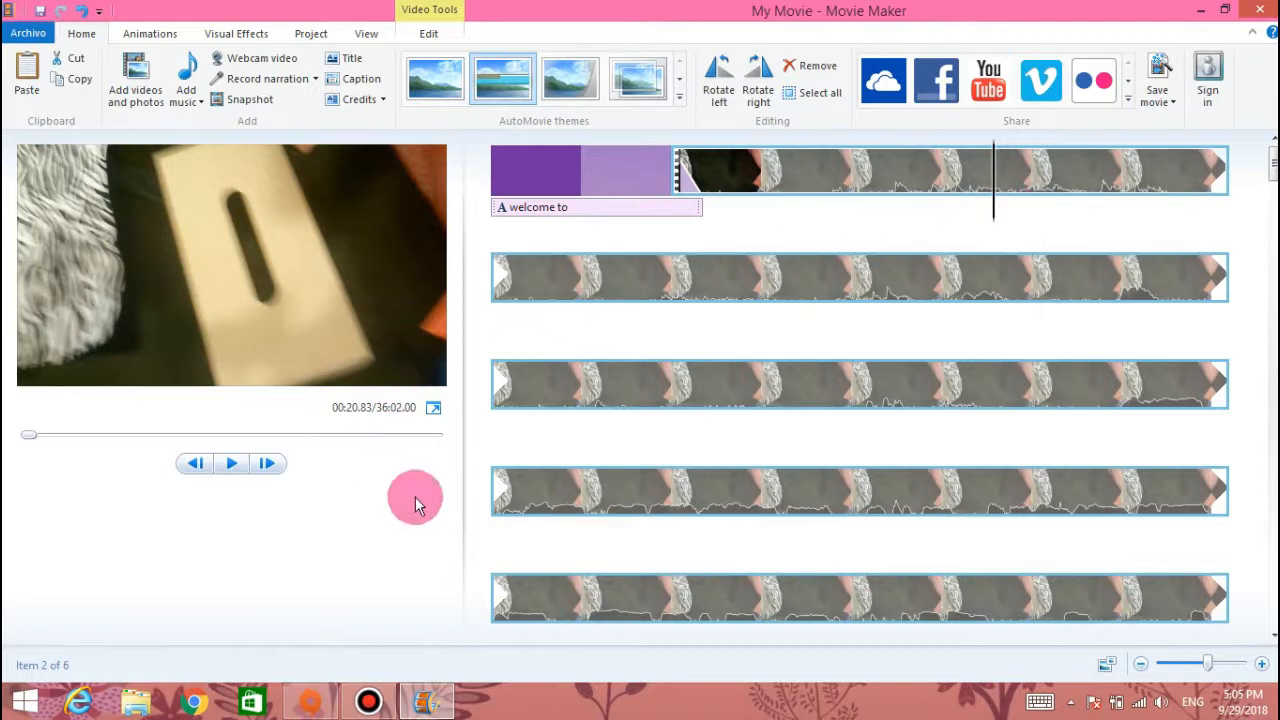
{"action": "right_click", "coordinate": [981, 183]}
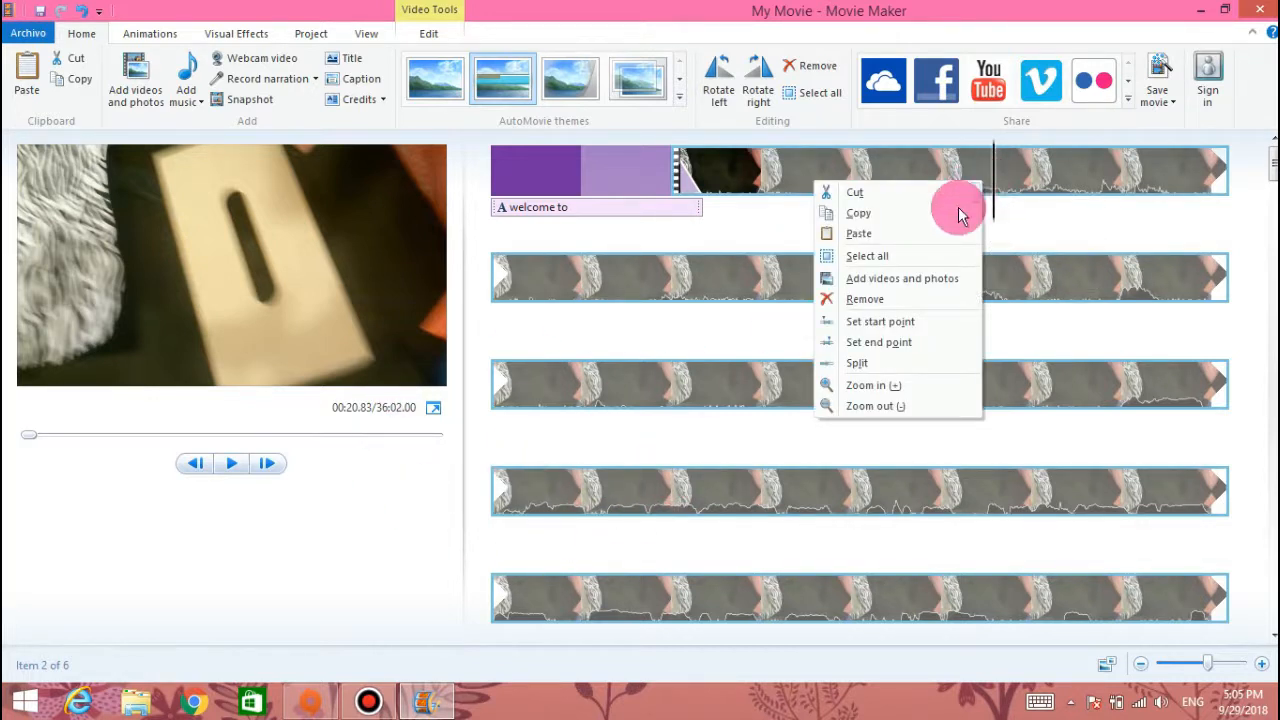
{"action": "left_click", "coordinate": [860, 363]}
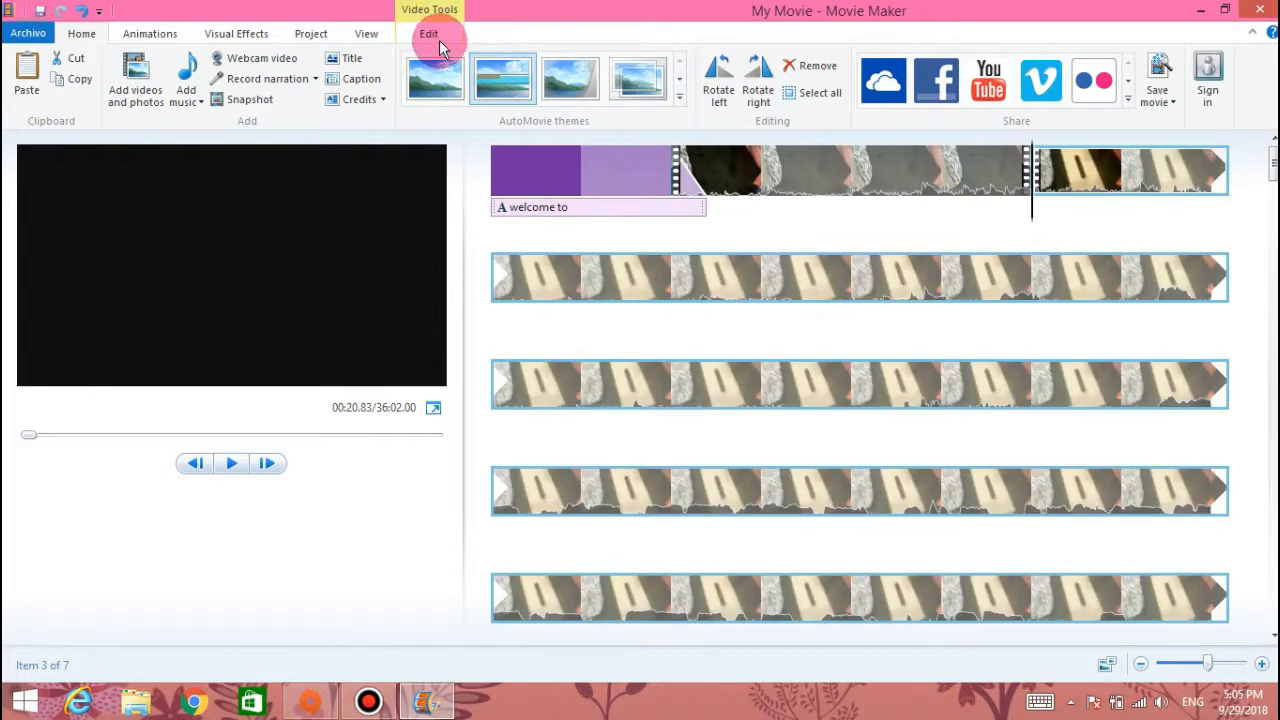
Step: Play the footage onward from the 00:20.83 split, pause at 00:51.83, and split the clip there
{"action": "left_click", "coordinate": [430, 36]}
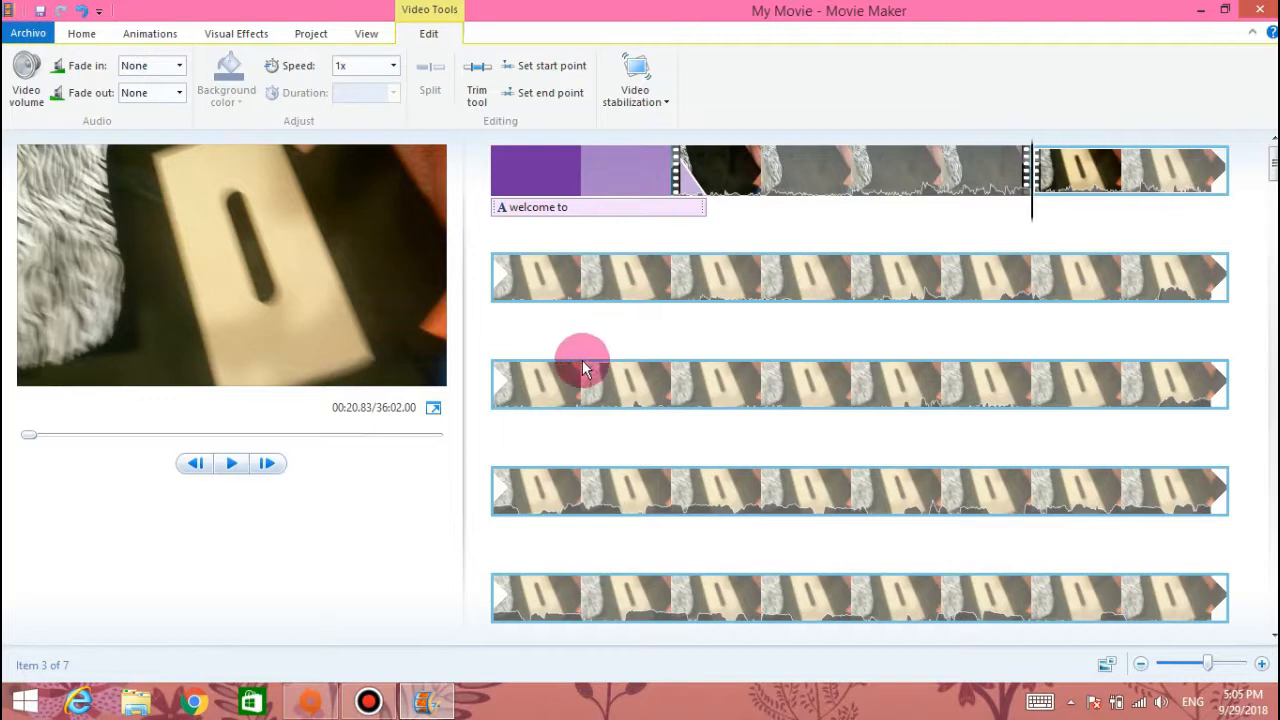
{"action": "left_click", "coordinate": [236, 468]}
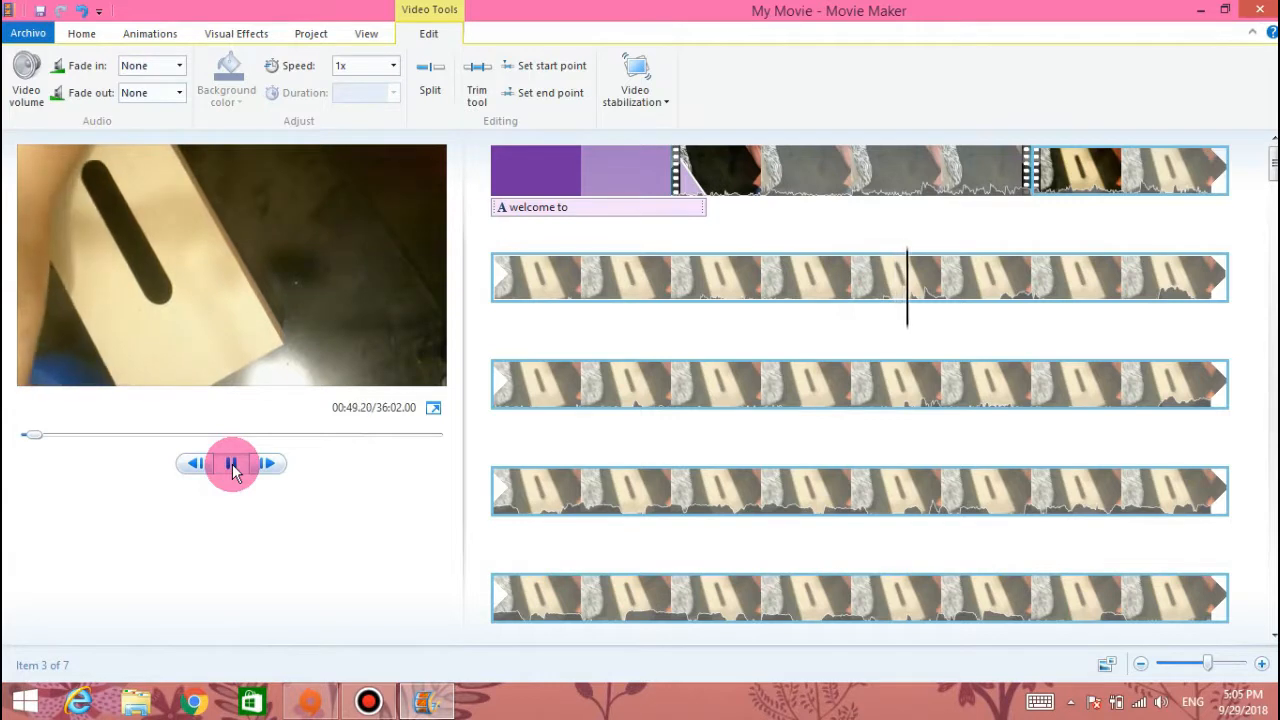
{"action": "left_click", "coordinate": [230, 466]}
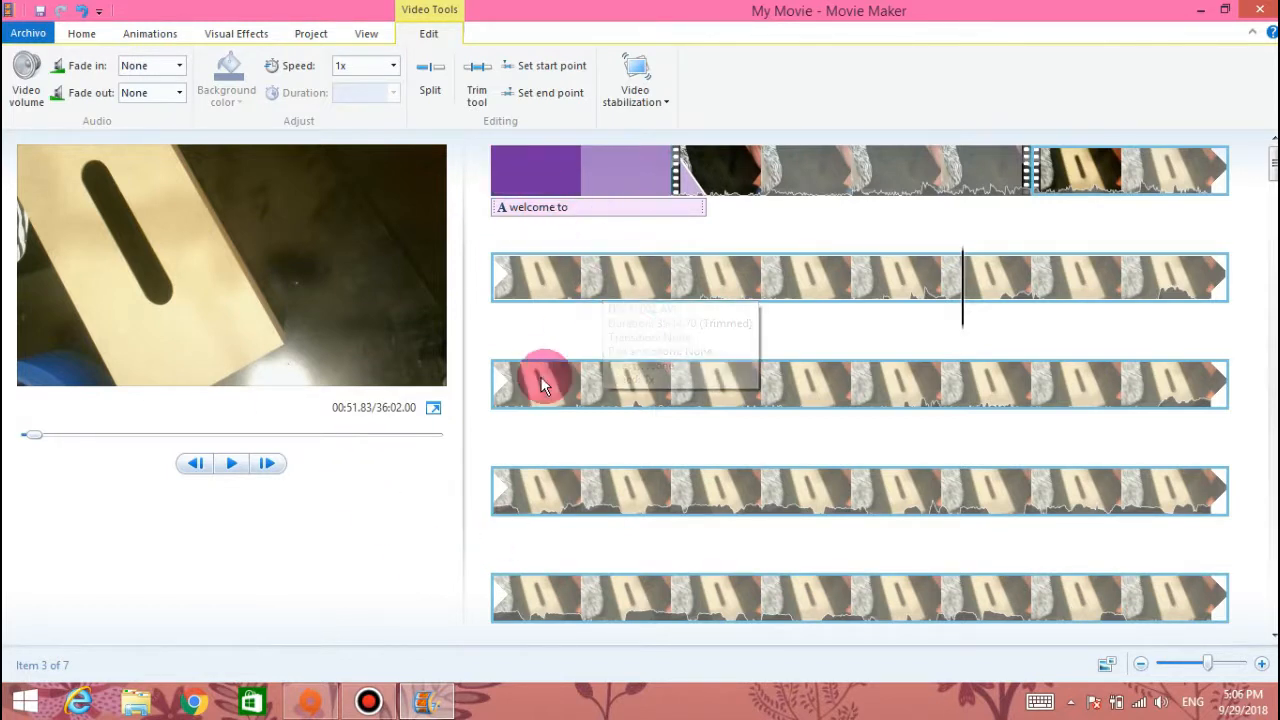
{"action": "left_click", "coordinate": [438, 92]}
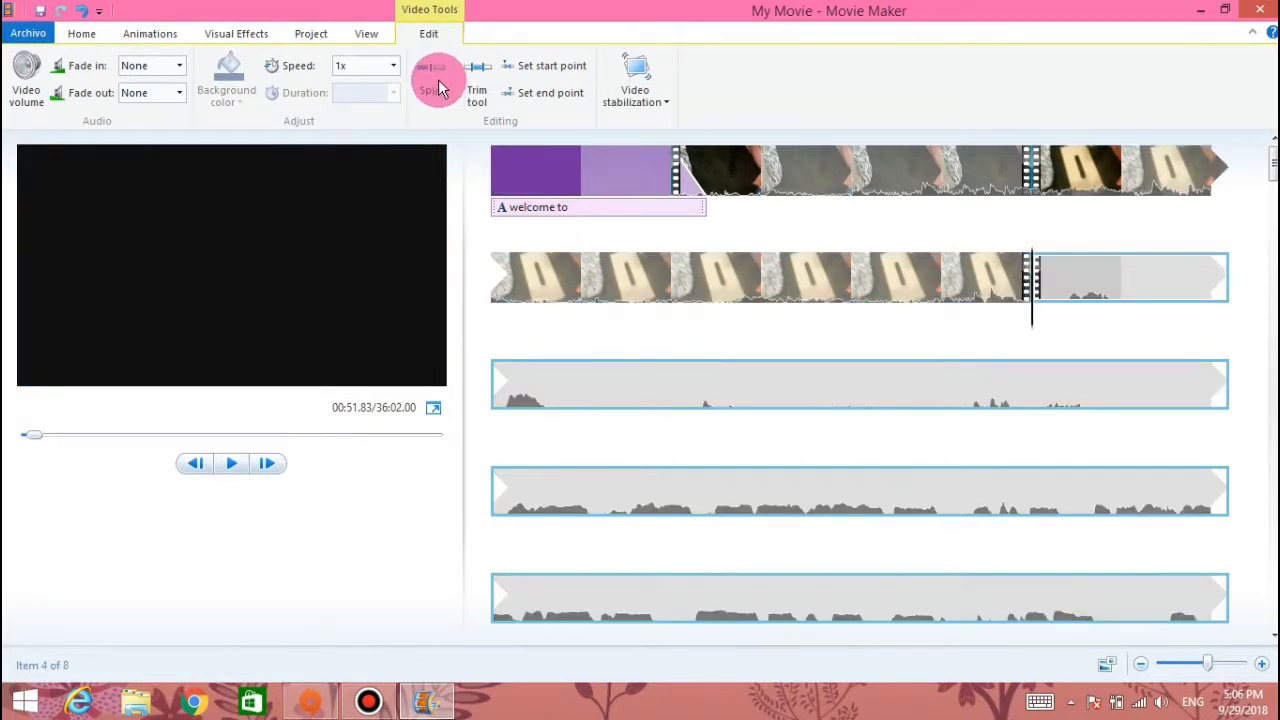
Step: Remove the unwanted clip between the 00:20.83 and 00:51.83 splits from the timeline
{"action": "left_click", "coordinate": [1045, 180]}
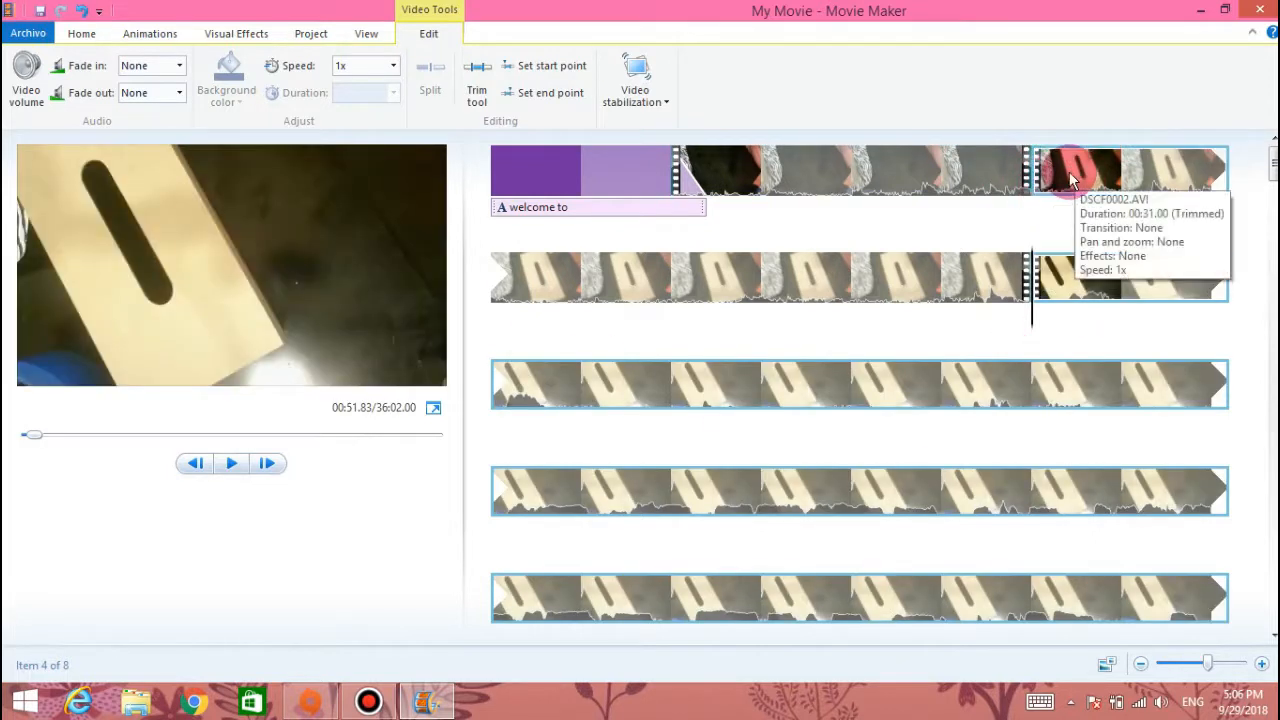
{"action": "right_click", "coordinate": [1069, 171]}
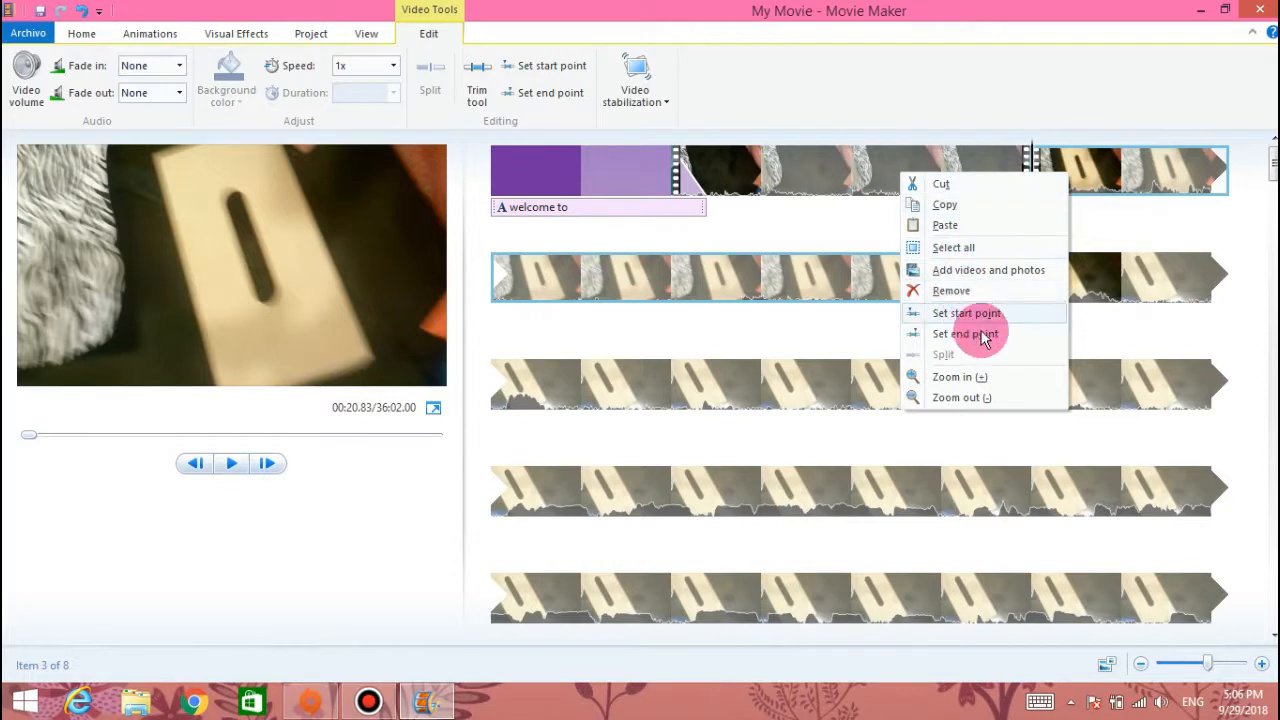
{"action": "left_click", "coordinate": [951, 183]}
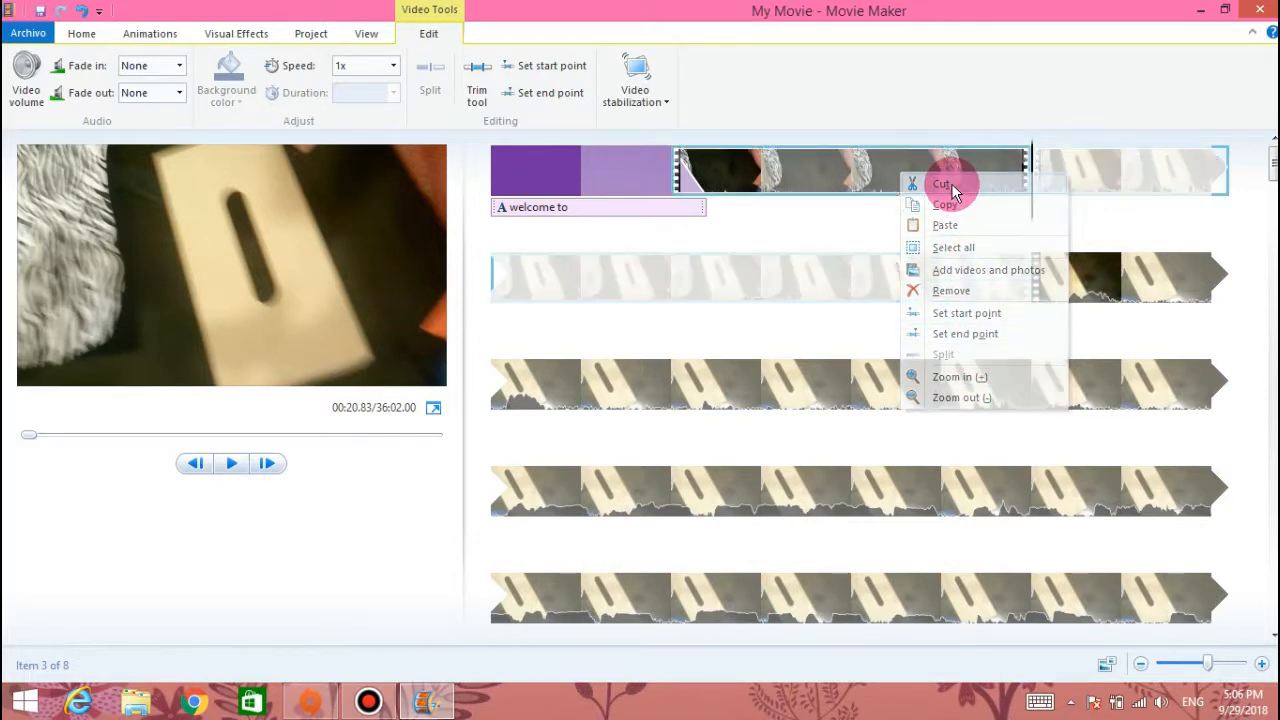
{"action": "right_click", "coordinate": [1070, 173]}
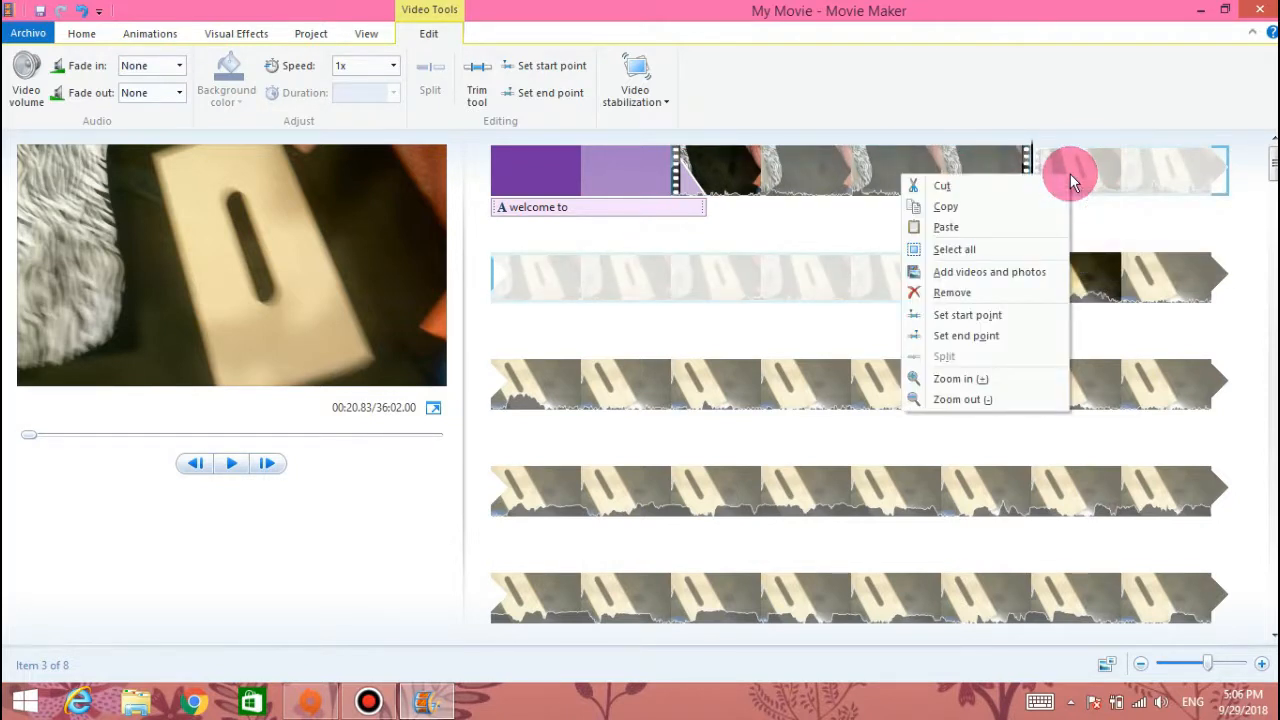
{"action": "left_click", "coordinate": [952, 293]}
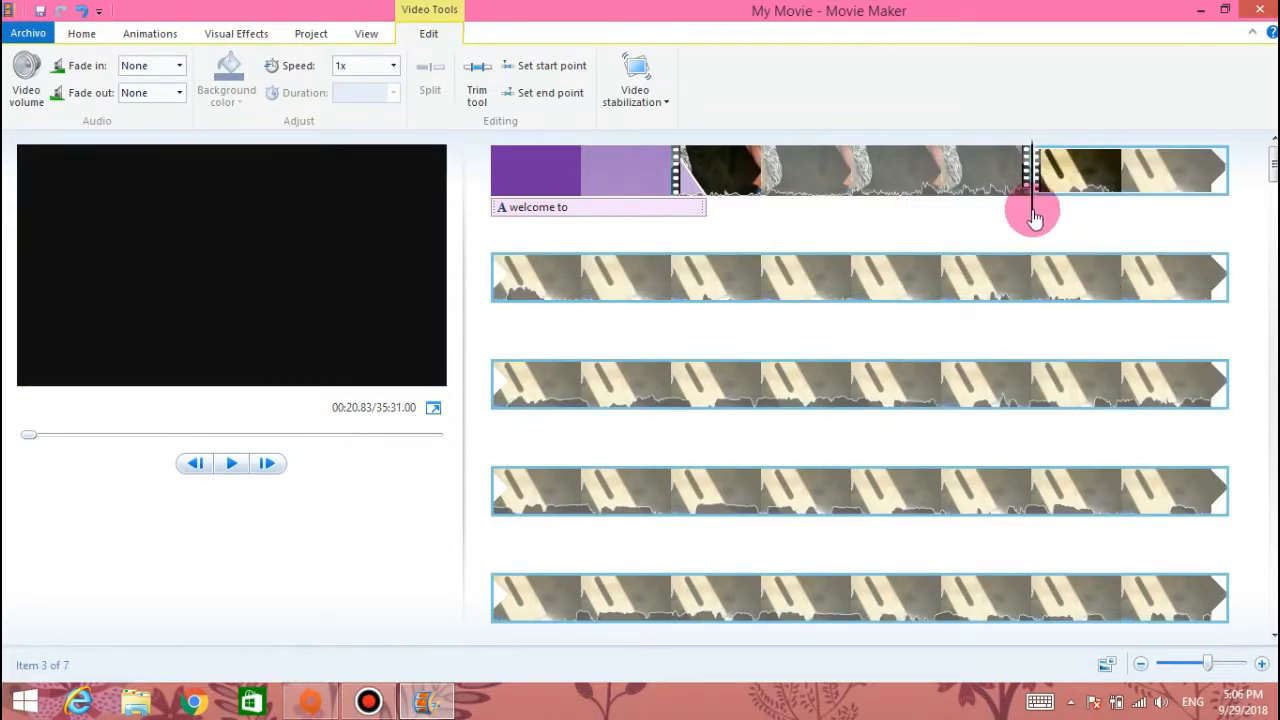
Step: Play the movie across the new cut, starting just before it at 00:19.97, and pause shortly after it
{"action": "left_click", "coordinate": [996, 200]}
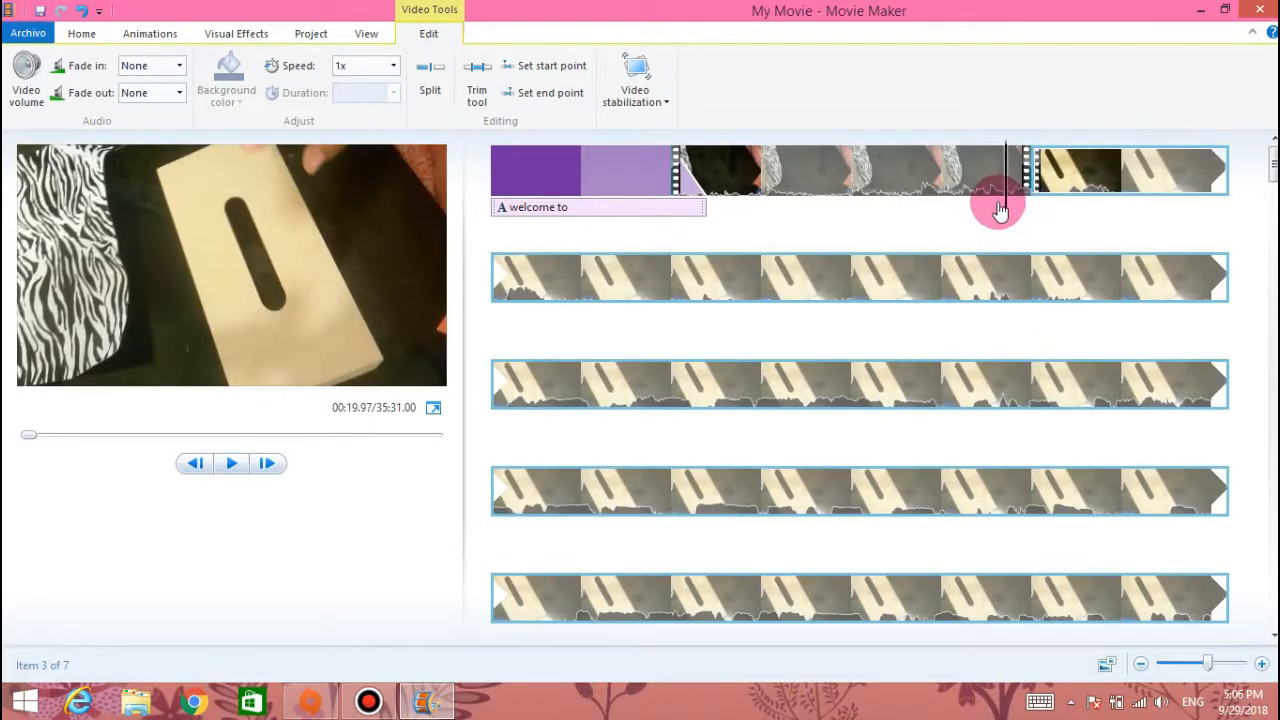
{"action": "left_click", "coordinate": [233, 466]}
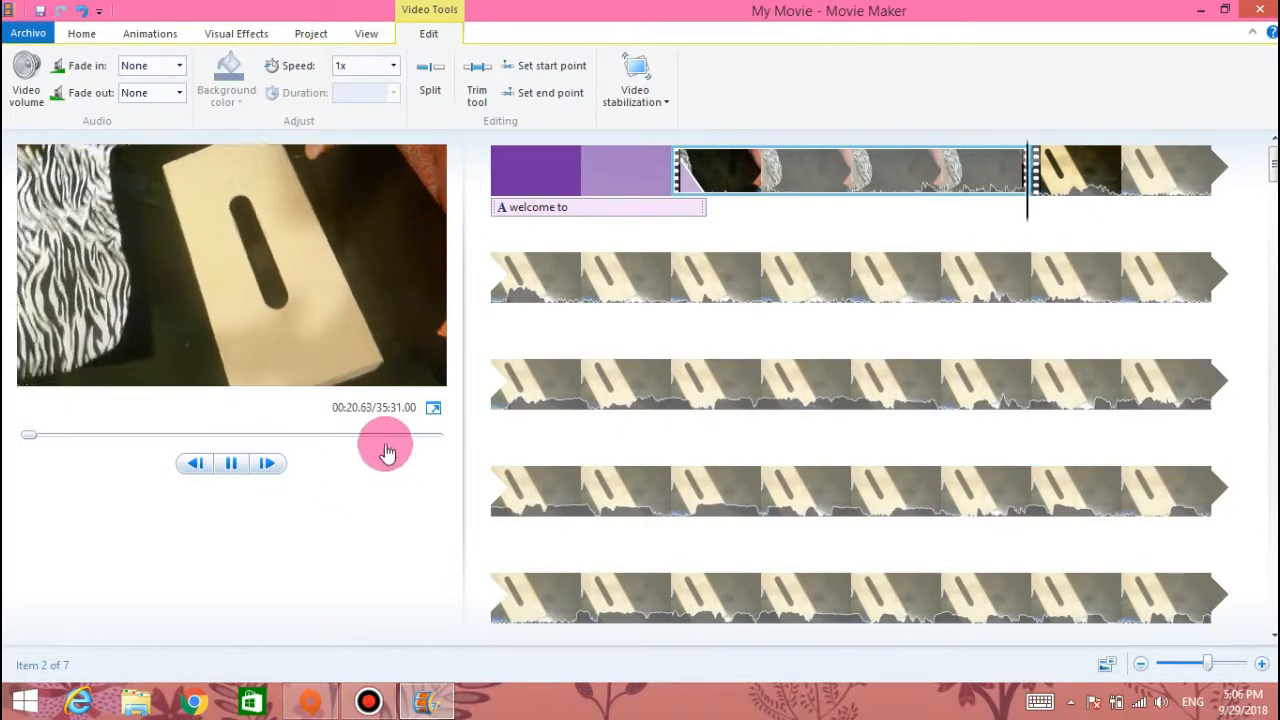
{"action": "left_click", "coordinate": [233, 465]}
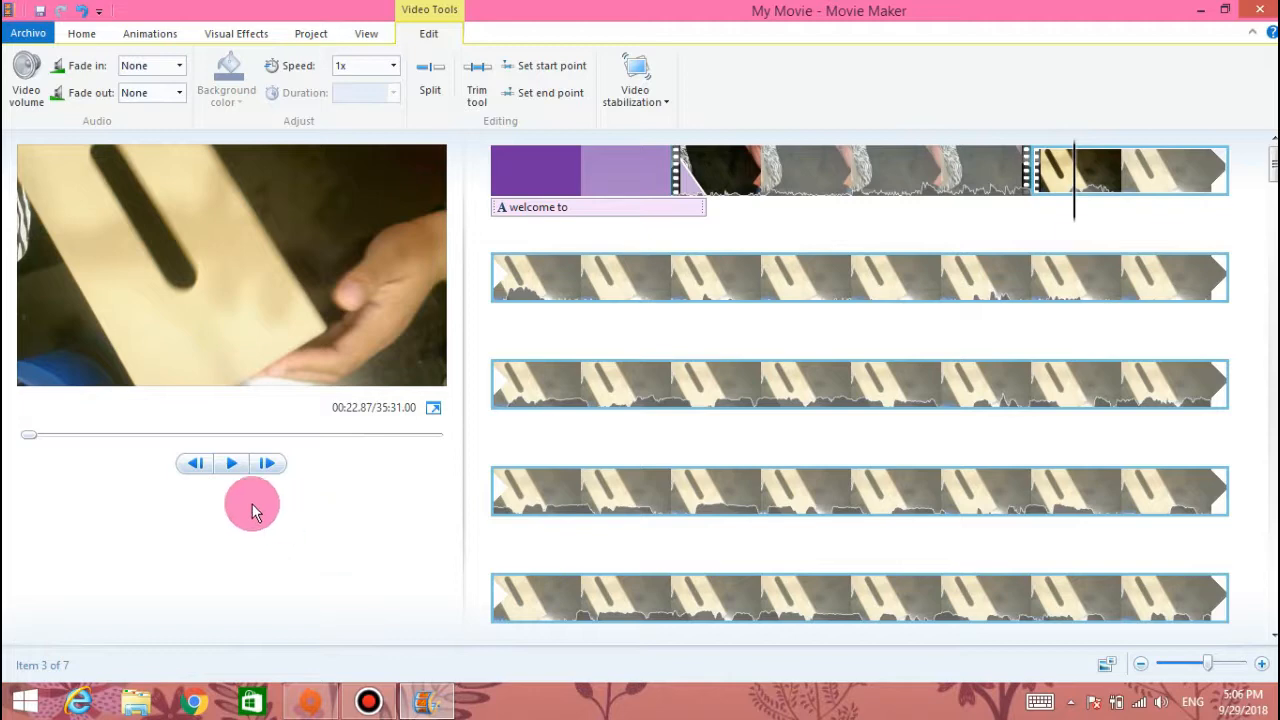
Step: Find the point at 02:26.80 in the long remaining clip and split it there
{"action": "scroll", "coordinate": [838, 389], "scroll_direction": "down", "scroll_amount": 3}
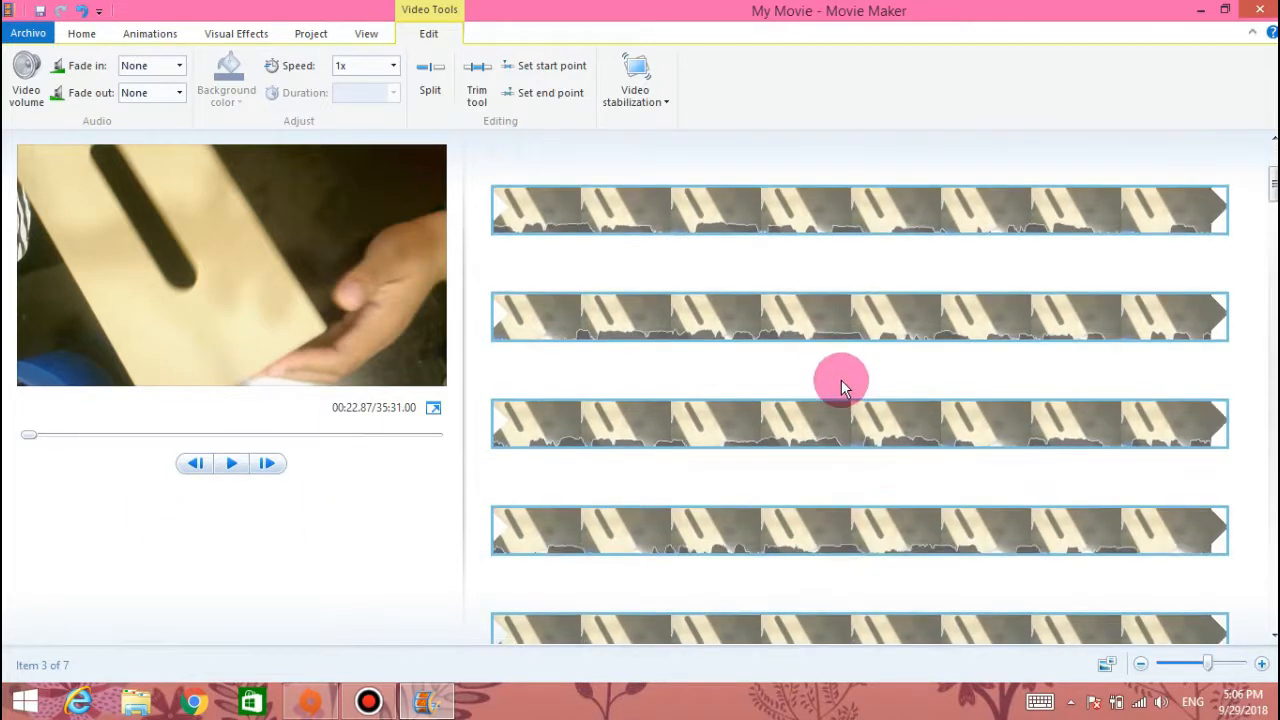
{"action": "left_click", "coordinate": [823, 324]}
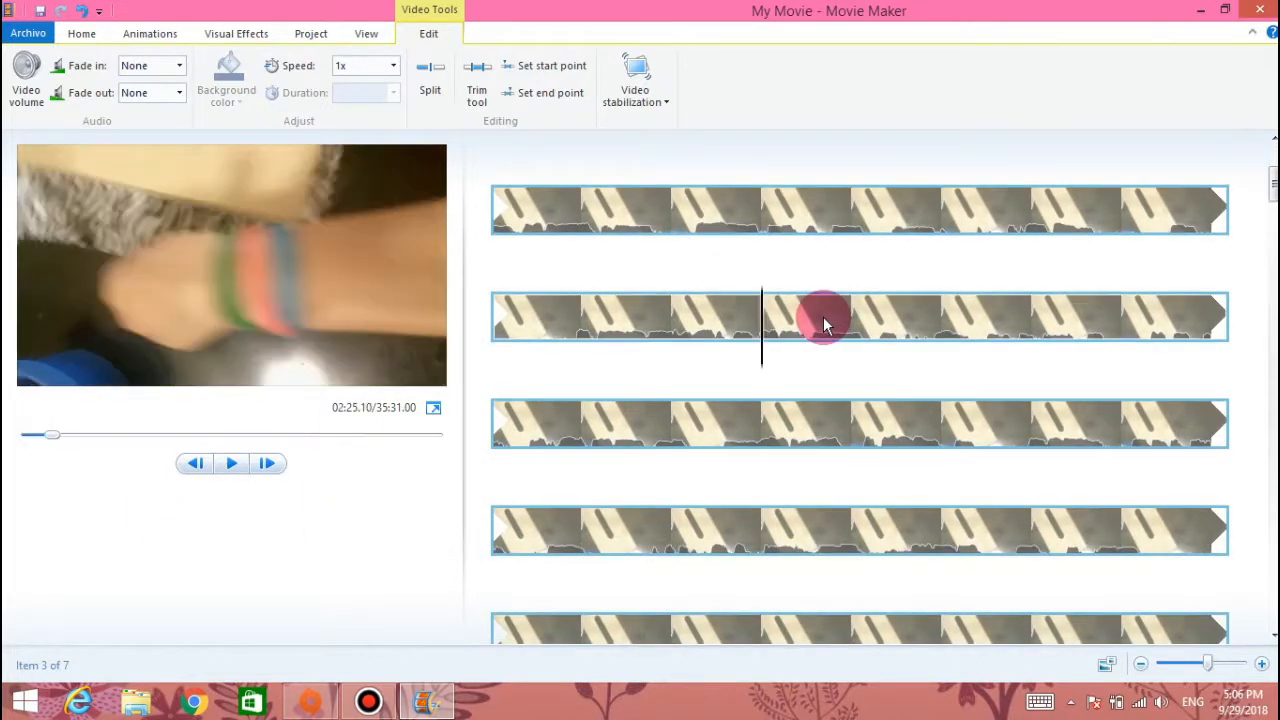
{"action": "left_click", "coordinate": [229, 464]}
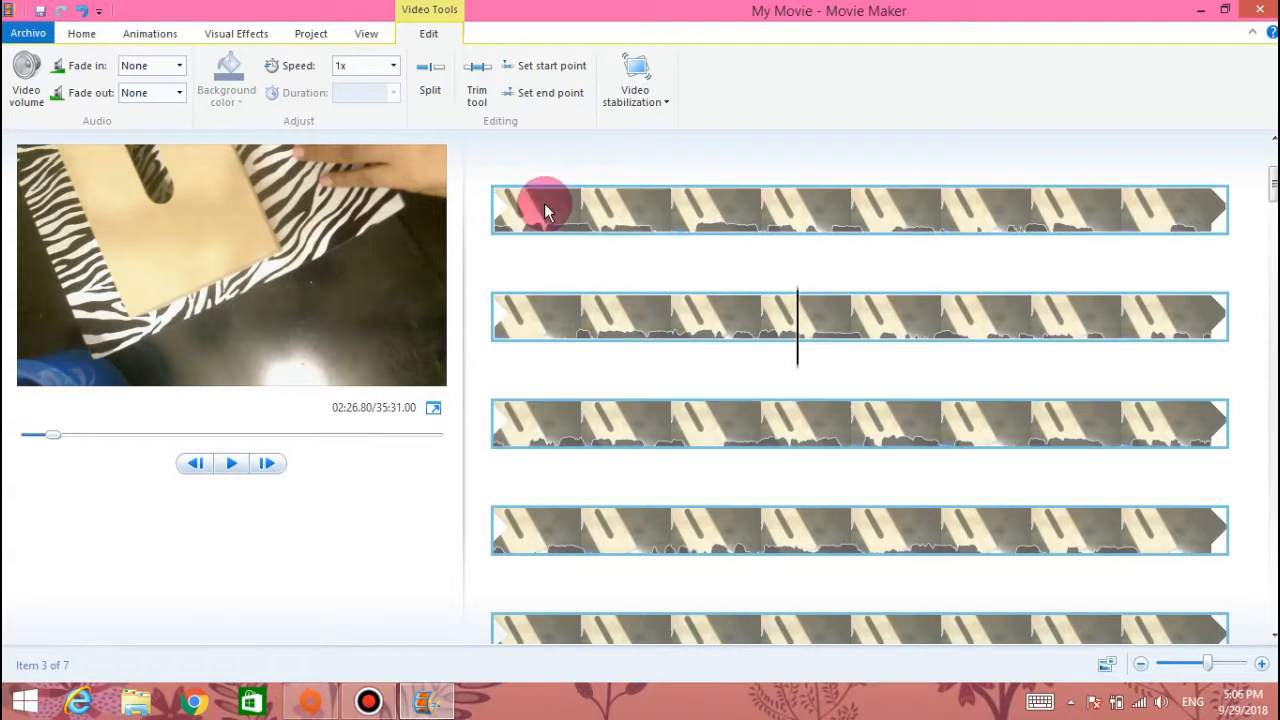
{"action": "left_click", "coordinate": [430, 88]}
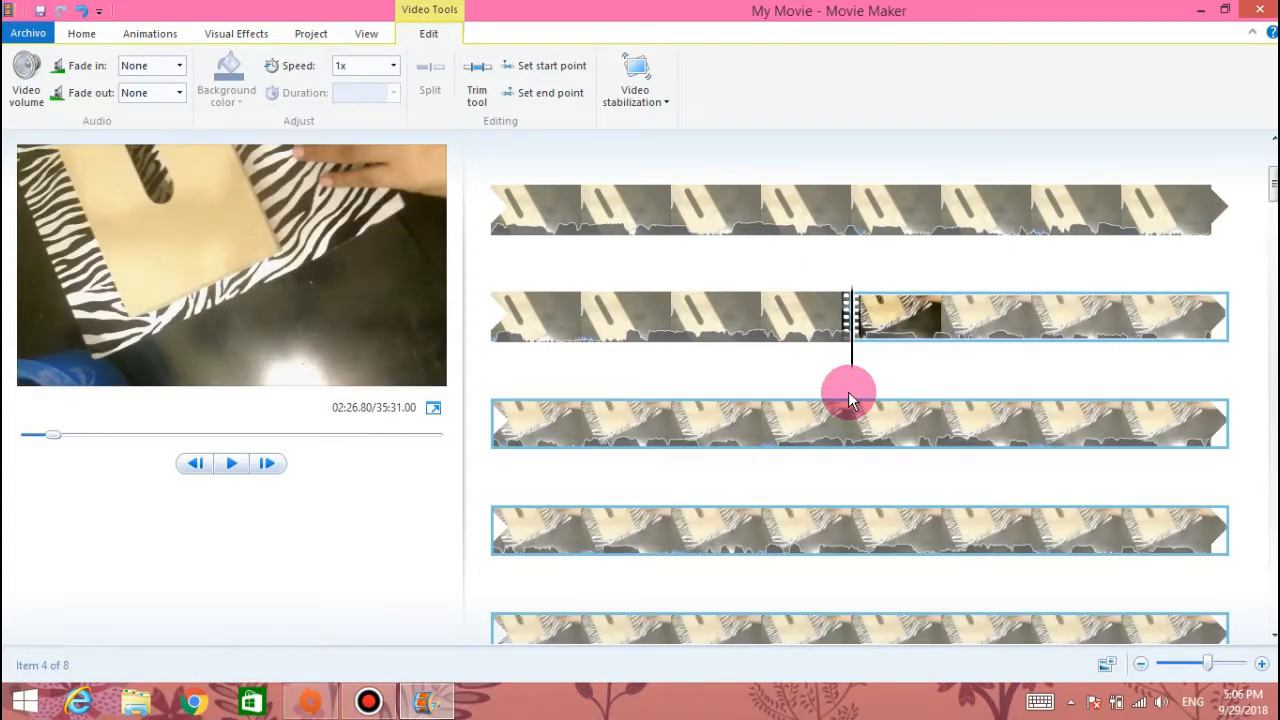
Step: Split the footage again further along the timeline at 03:35.30
{"action": "scroll", "coordinate": [854, 387], "scroll_direction": "down", "scroll_amount": 1}
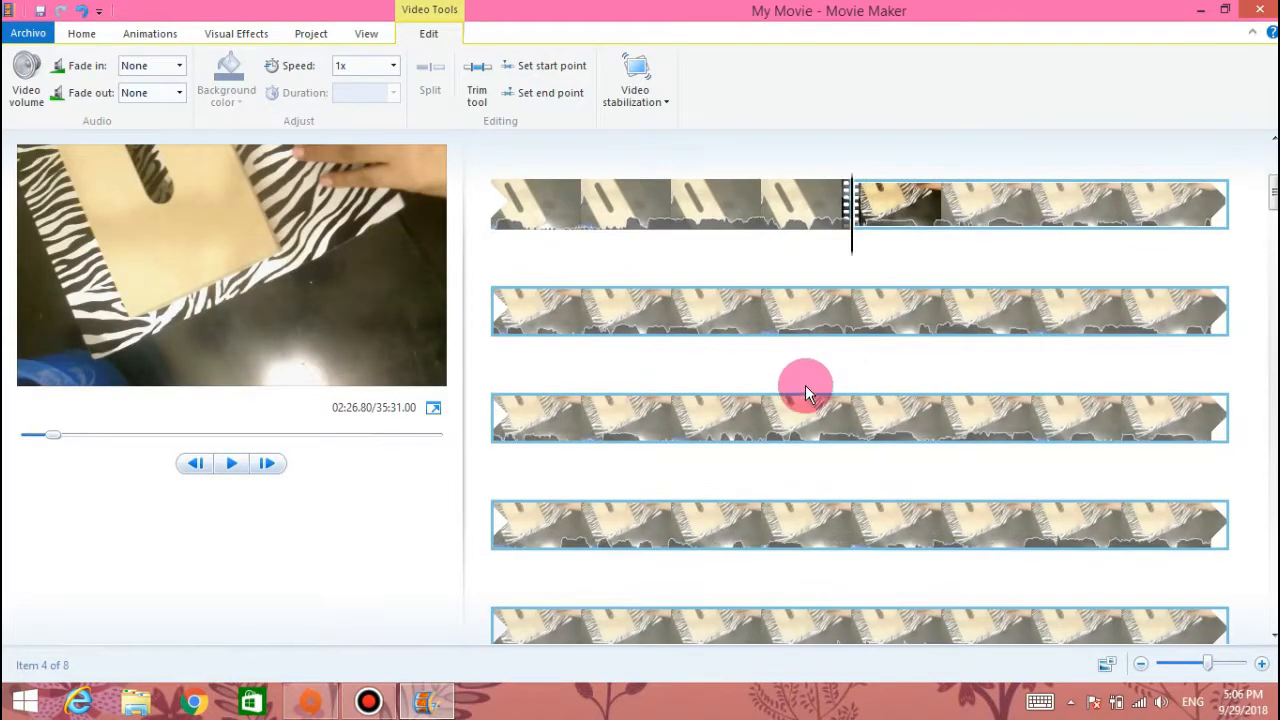
{"action": "left_click", "coordinate": [892, 422]}
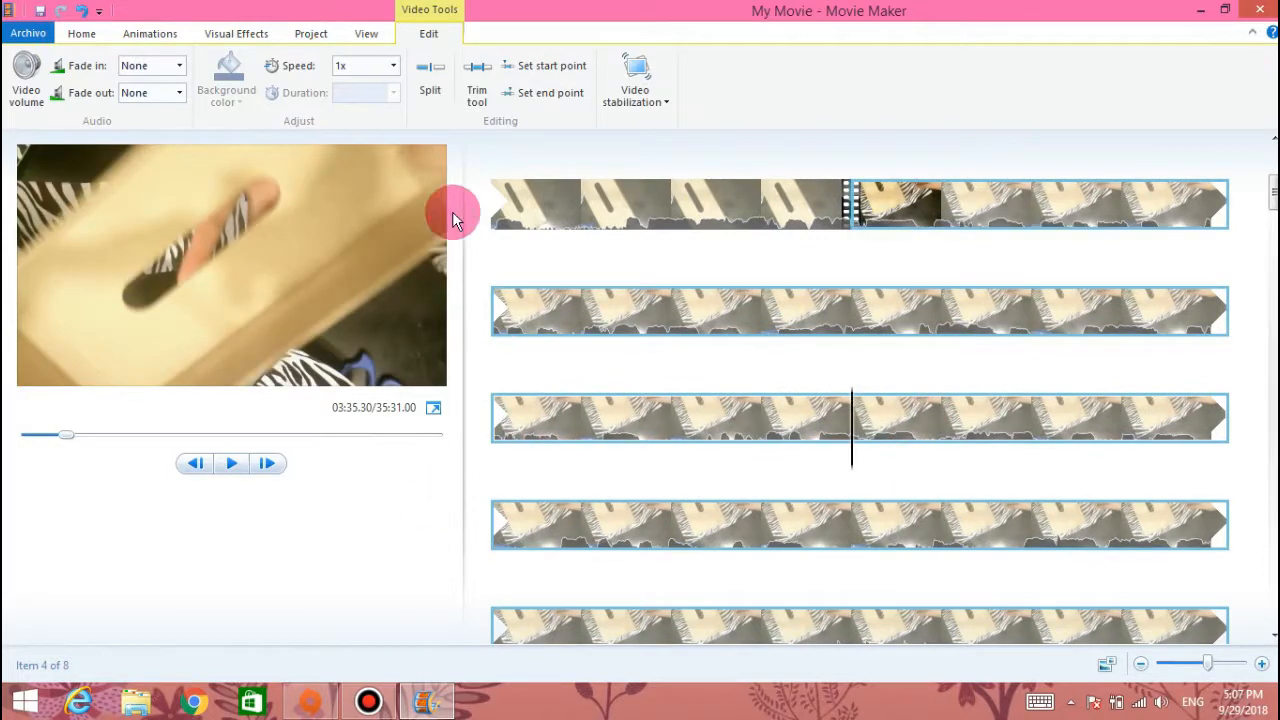
{"action": "left_click", "coordinate": [436, 82]}
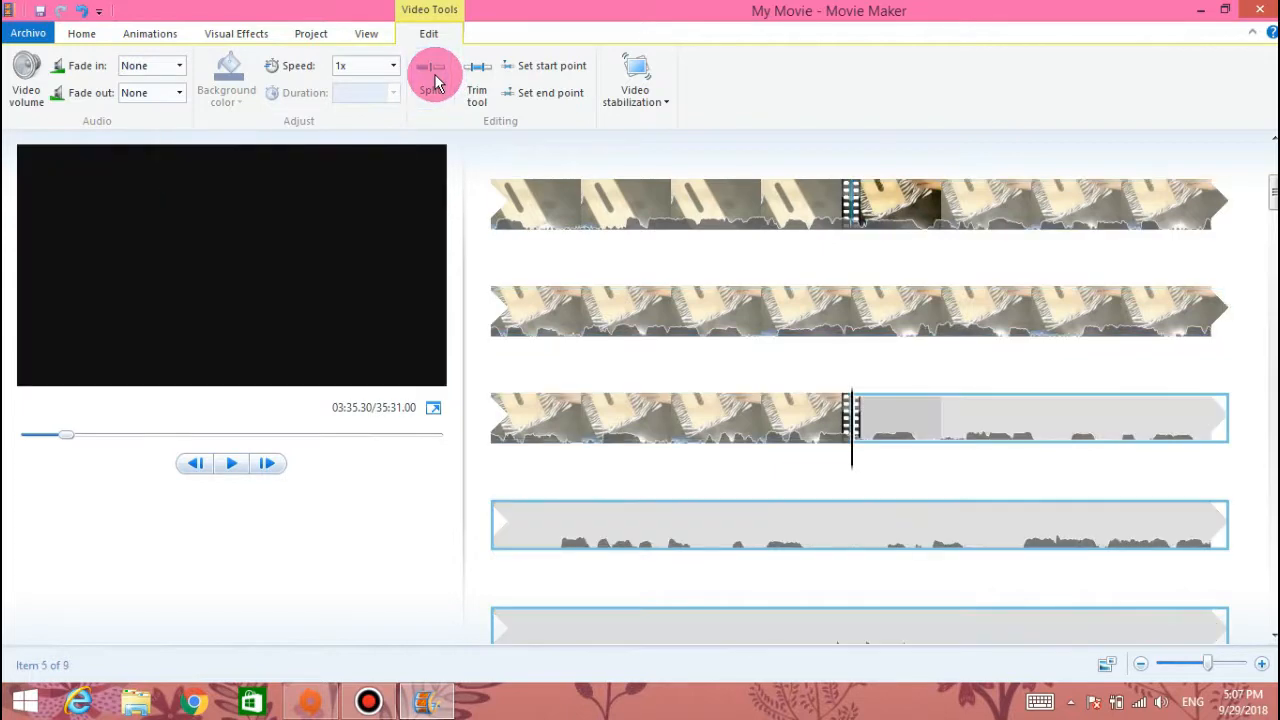
Step: Set the playback speed of the clip between the 02:26.80 and 03:35.30 splits to 4x
{"action": "left_click", "coordinate": [897, 197]}
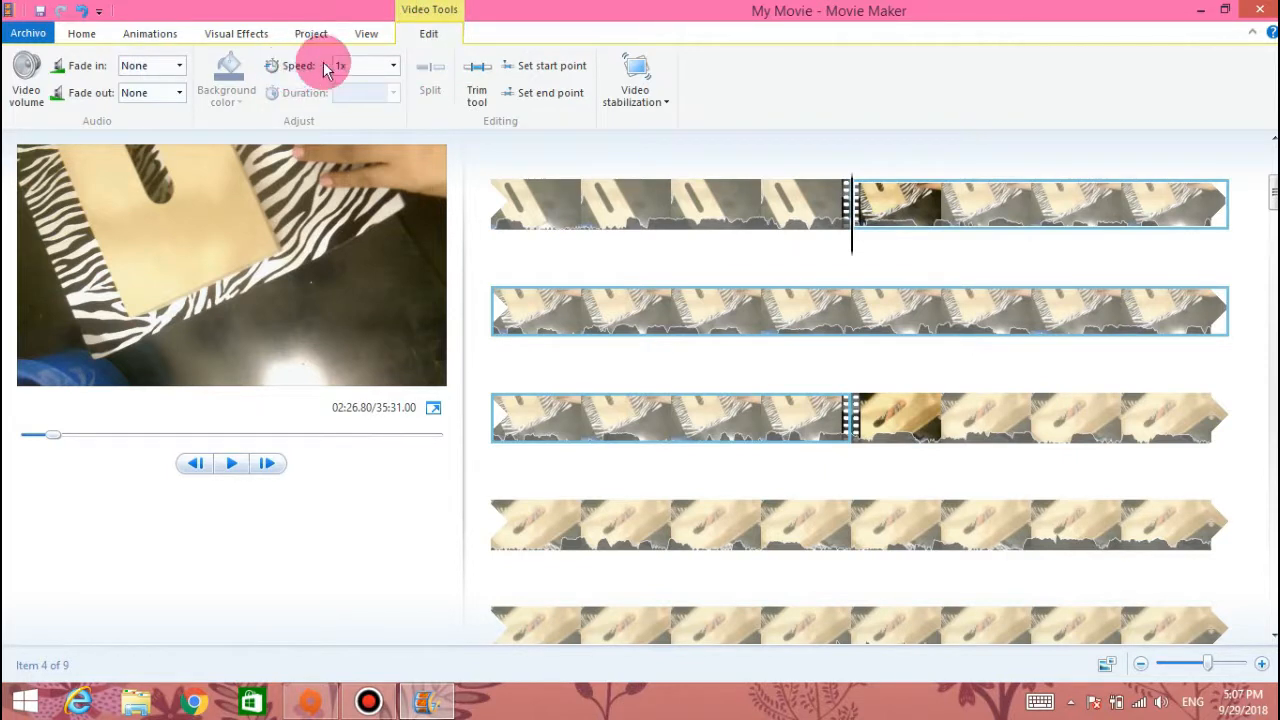
{"action": "left_click", "coordinate": [393, 70]}
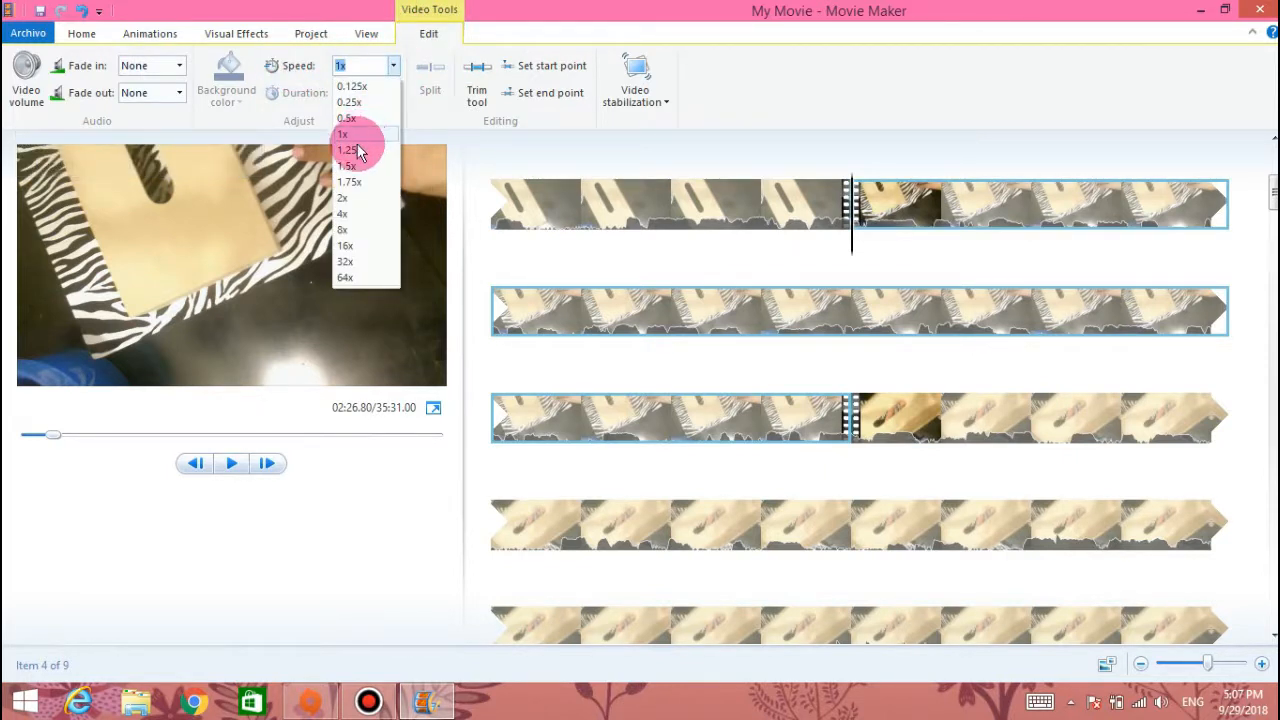
{"action": "left_click", "coordinate": [350, 213]}
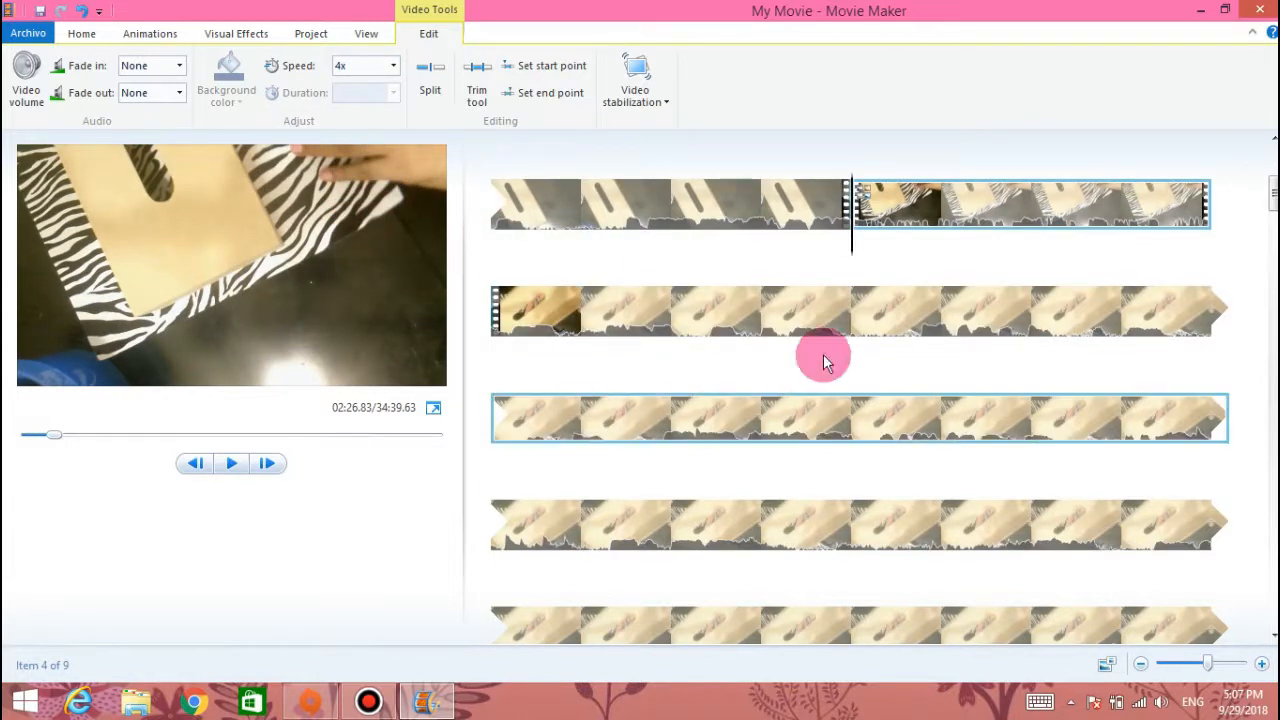
Step: Play the movie from just before the 4x clip into its sped-up footage, and pause
{"action": "left_click", "coordinate": [843, 254]}
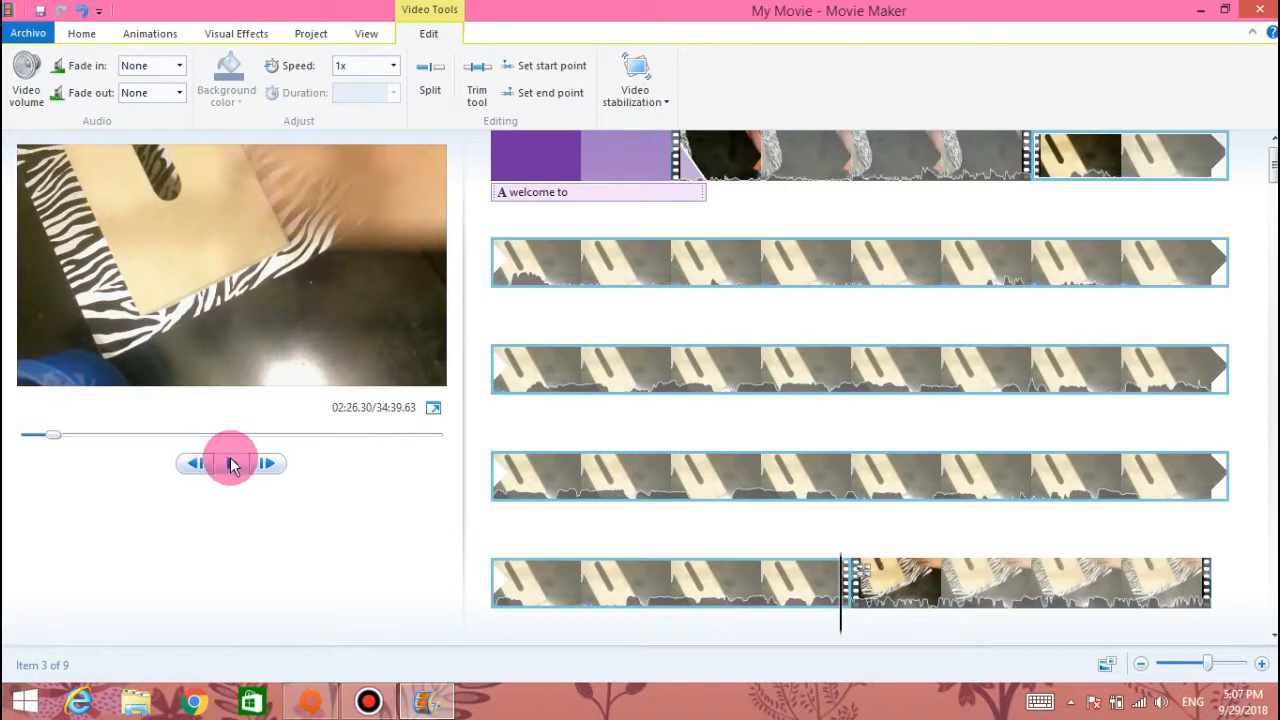
{"action": "left_click", "coordinate": [232, 466]}
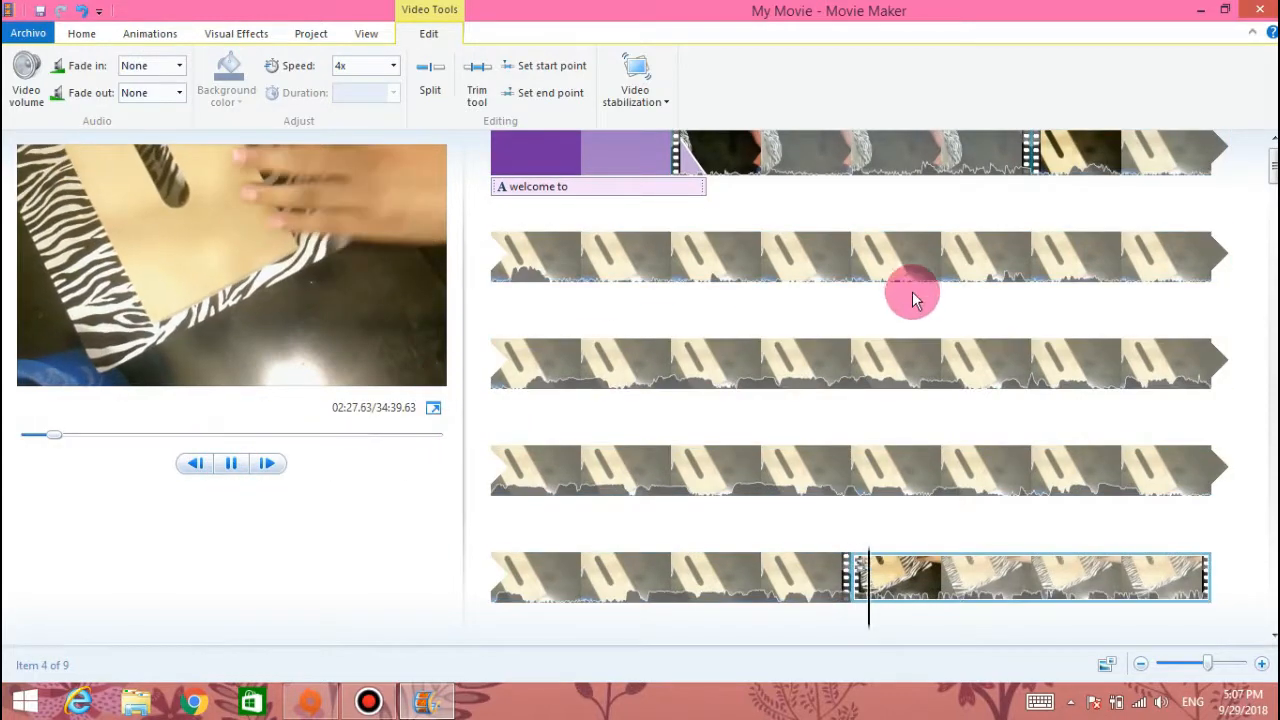
{"action": "scroll", "coordinate": [915, 290], "scroll_direction": "down", "scroll_amount": 1}
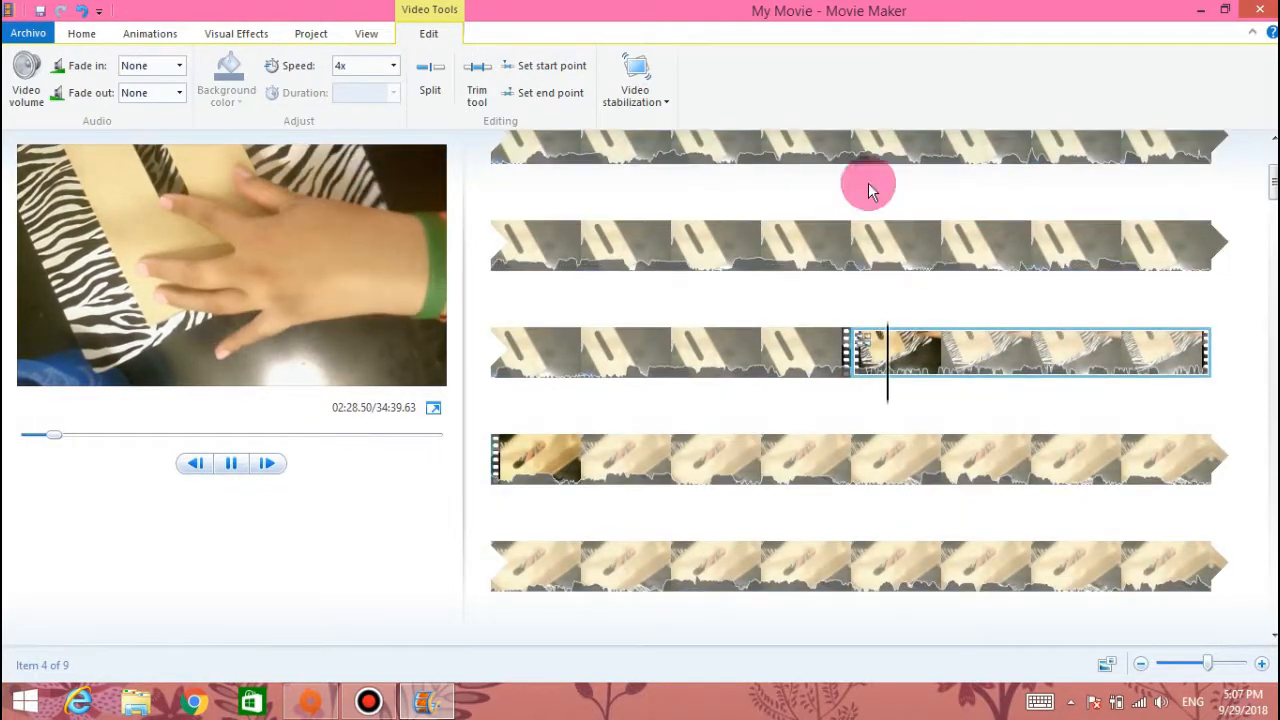
{"action": "left_click", "coordinate": [232, 466]}
{"action": "scroll", "coordinate": [806, 331], "scroll_direction": "down", "scroll_amount": 1}
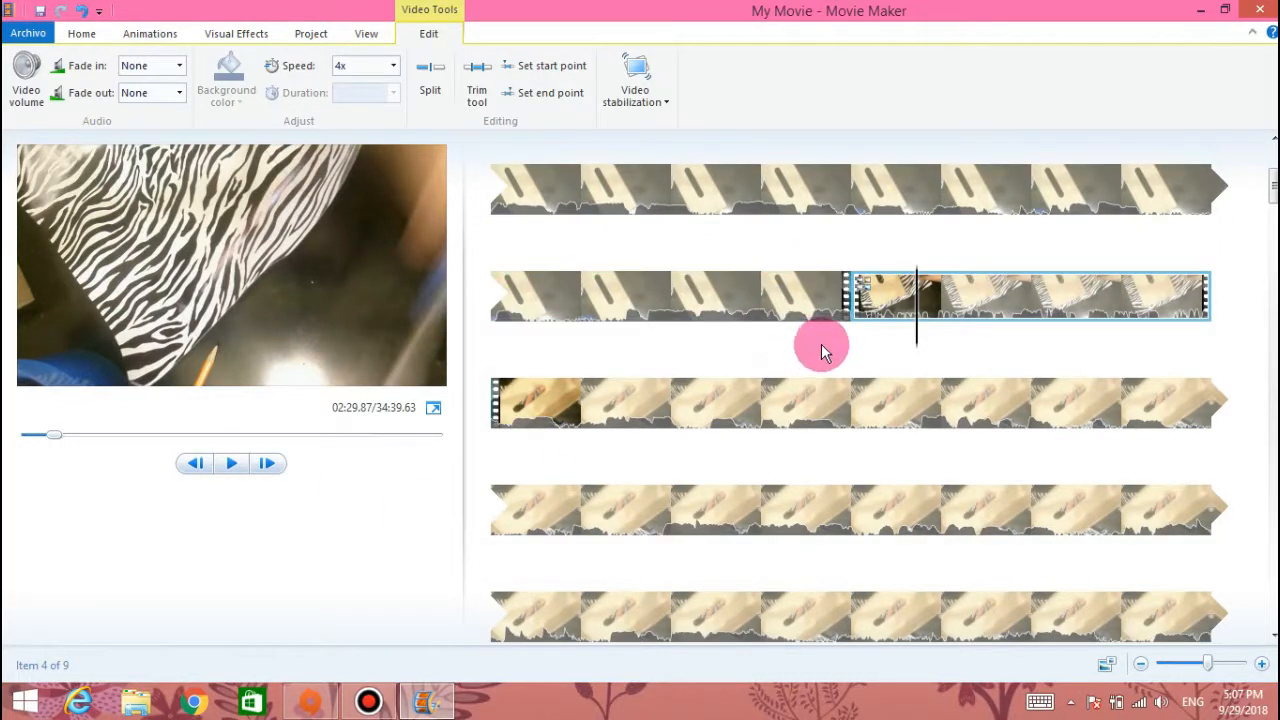
Step: Lower the 4x clip's video volume all the way to mute
{"action": "left_click", "coordinate": [27, 87]}
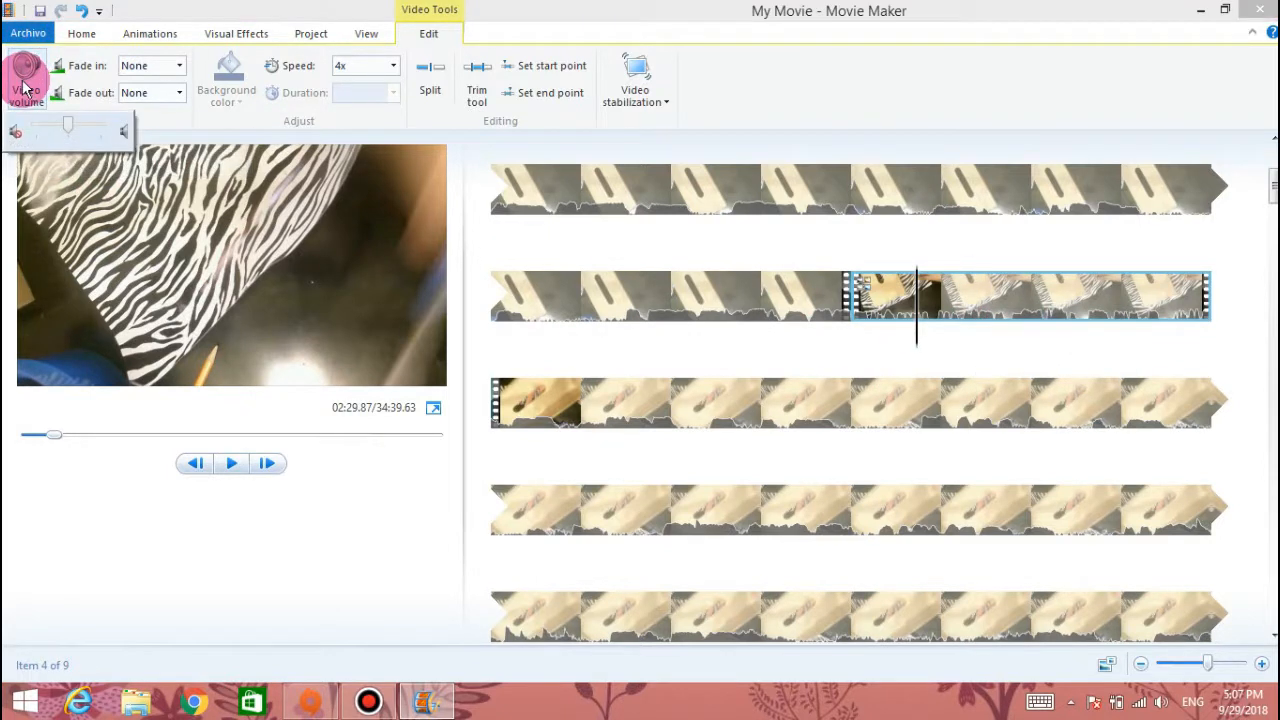
{"action": "left_click_drag", "start_coordinate": [67, 125], "coordinate": [4, 136]}
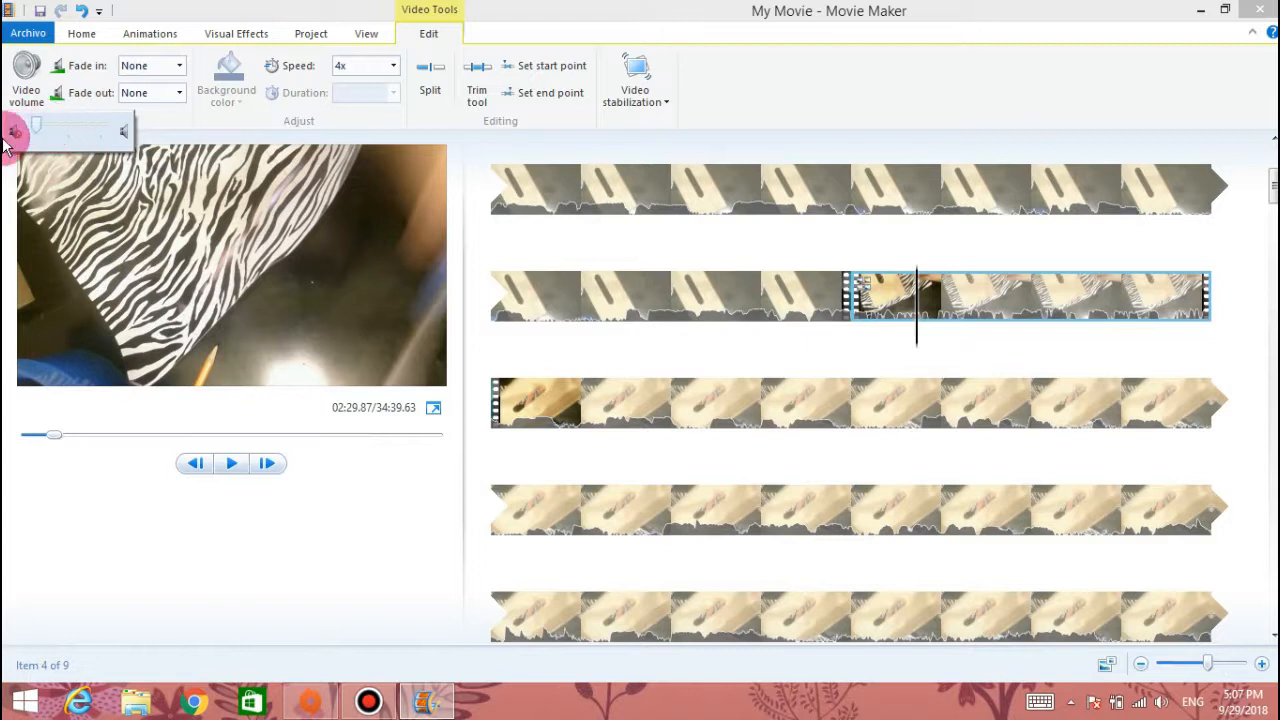
{"action": "left_click", "coordinate": [243, 577]}
Step: Add the Hills_Behind music file from the Descargas folder to the movie
{"action": "left_click", "coordinate": [81, 34]}
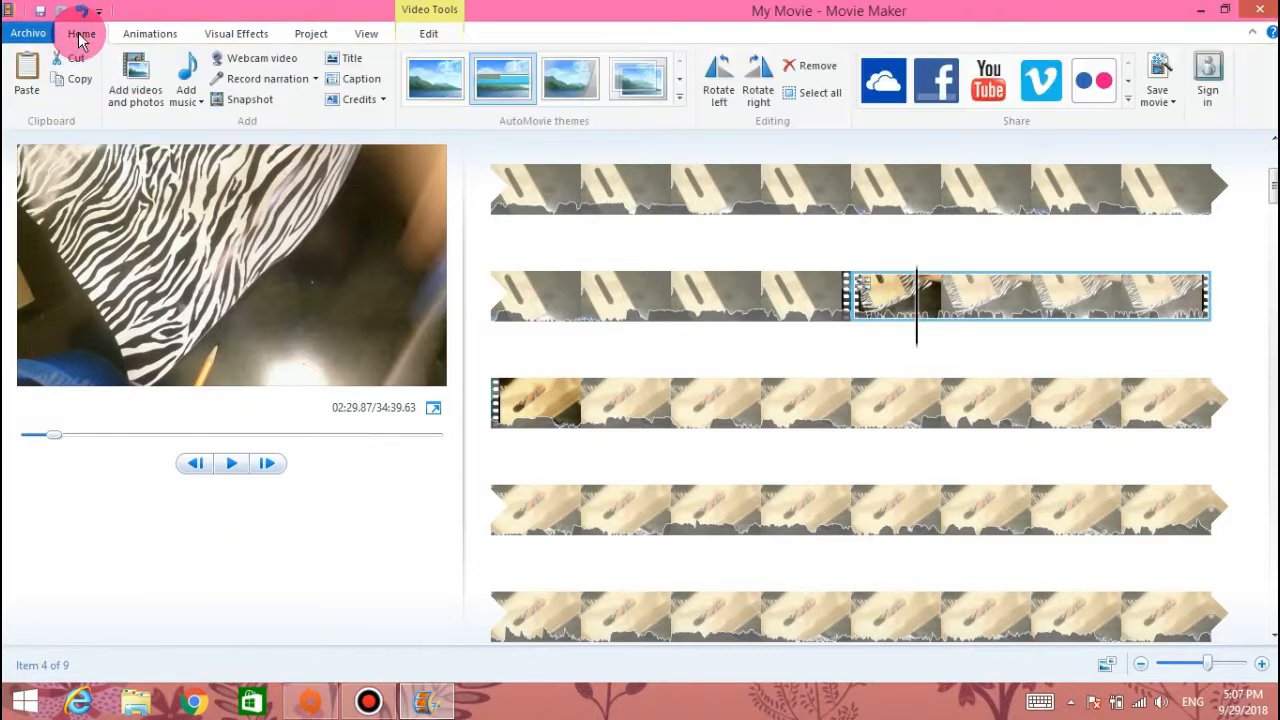
{"action": "left_click", "coordinate": [183, 76]}
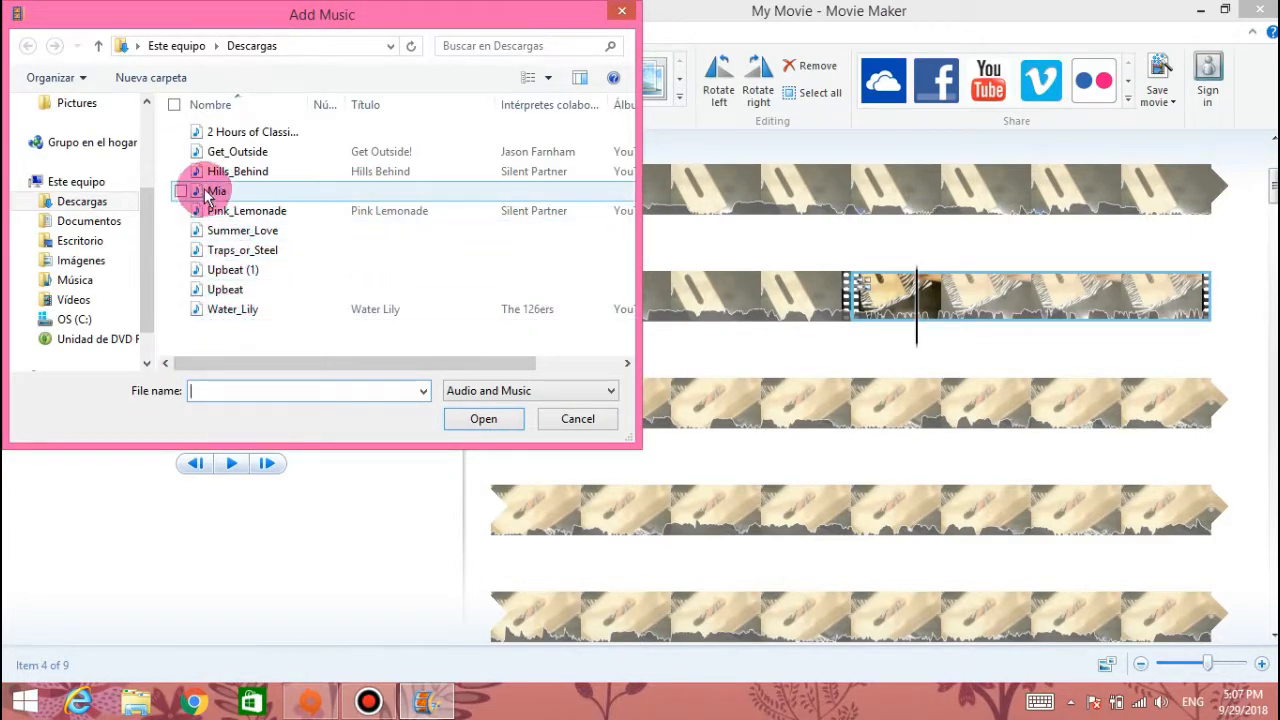
{"action": "left_click", "coordinate": [181, 173]}
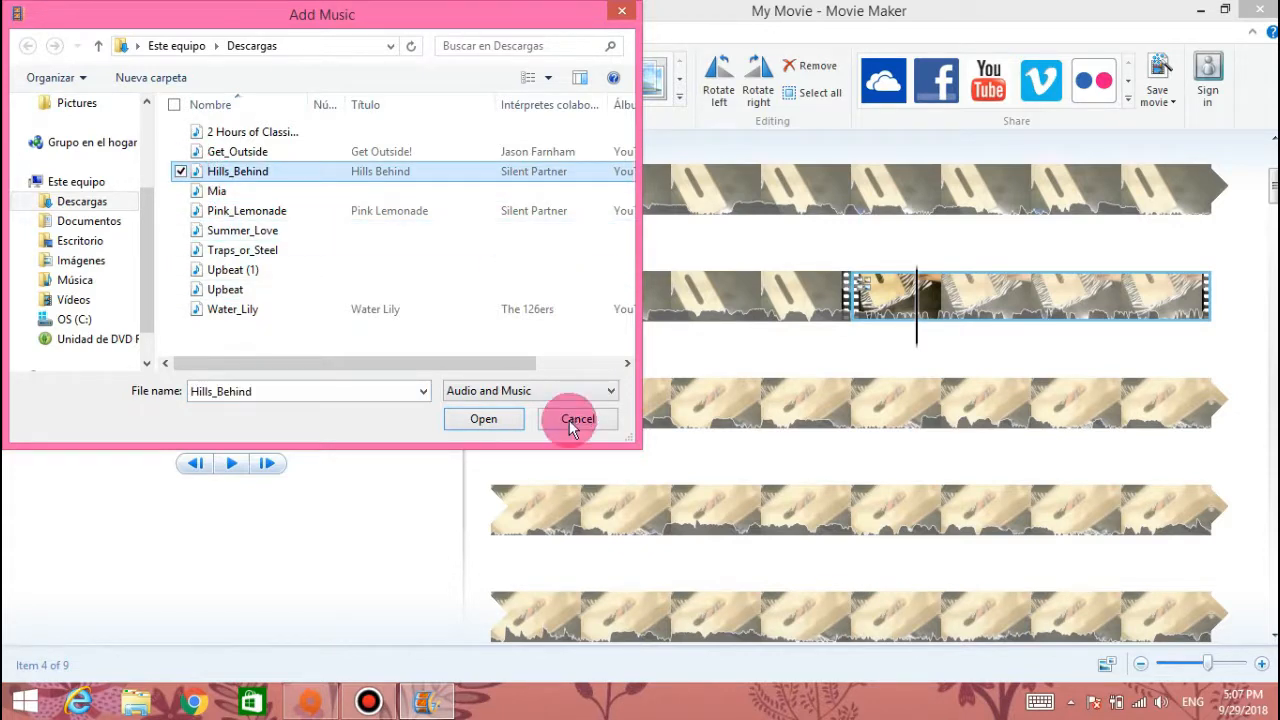
{"action": "left_click", "coordinate": [483, 419]}
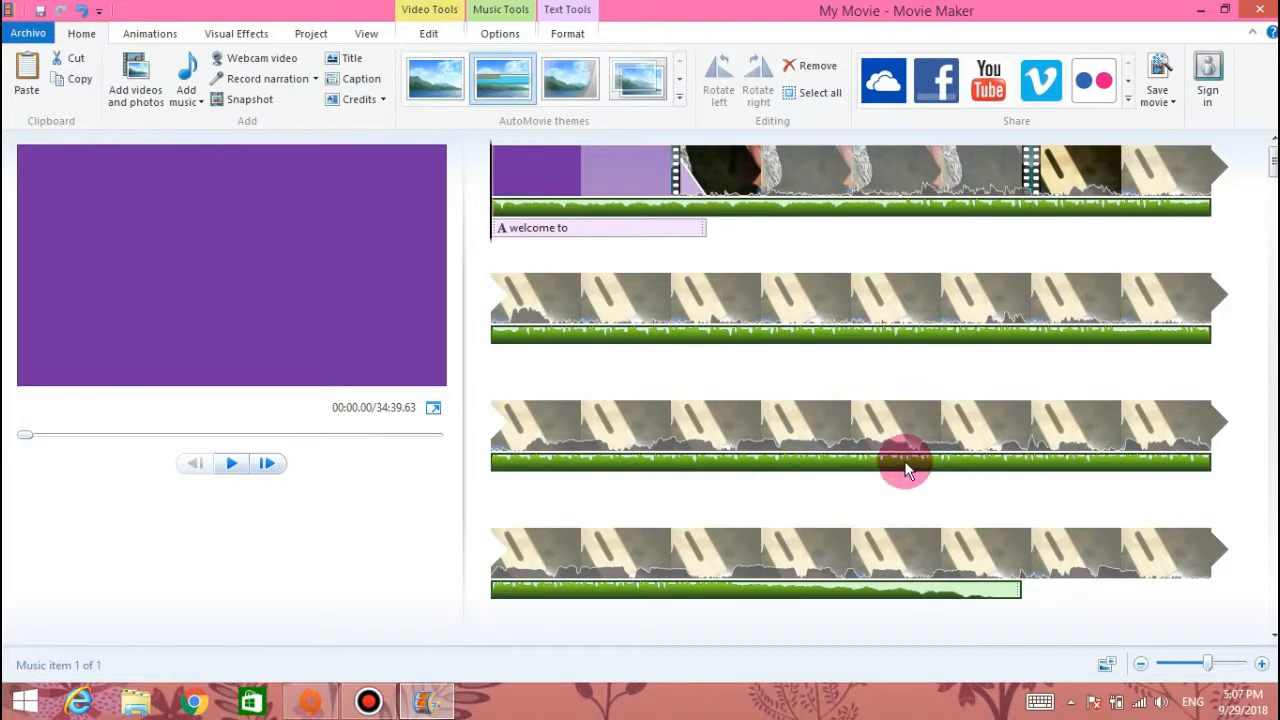
Step: Move the Hills Behind music track from the start of the movie to begin at 02:27.13, under the 4x clip
{"action": "scroll", "coordinate": [915, 450], "scroll_direction": "down", "scroll_amount": 5}
{"action": "scroll", "coordinate": [923, 429], "scroll_direction": "up", "scroll_amount": 5}
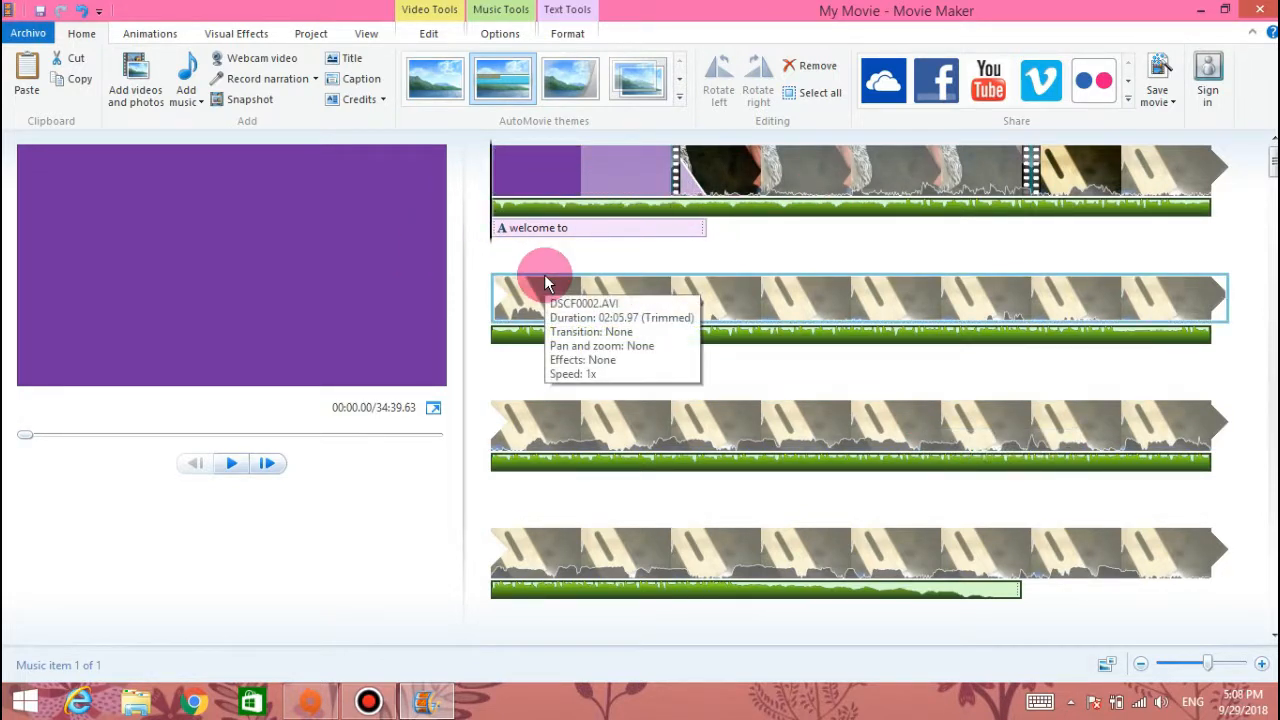
{"action": "scroll", "coordinate": [808, 343], "scroll_direction": "down", "scroll_amount": 1}
{"action": "scroll", "coordinate": [670, 335], "scroll_direction": "up", "scroll_amount": 1}
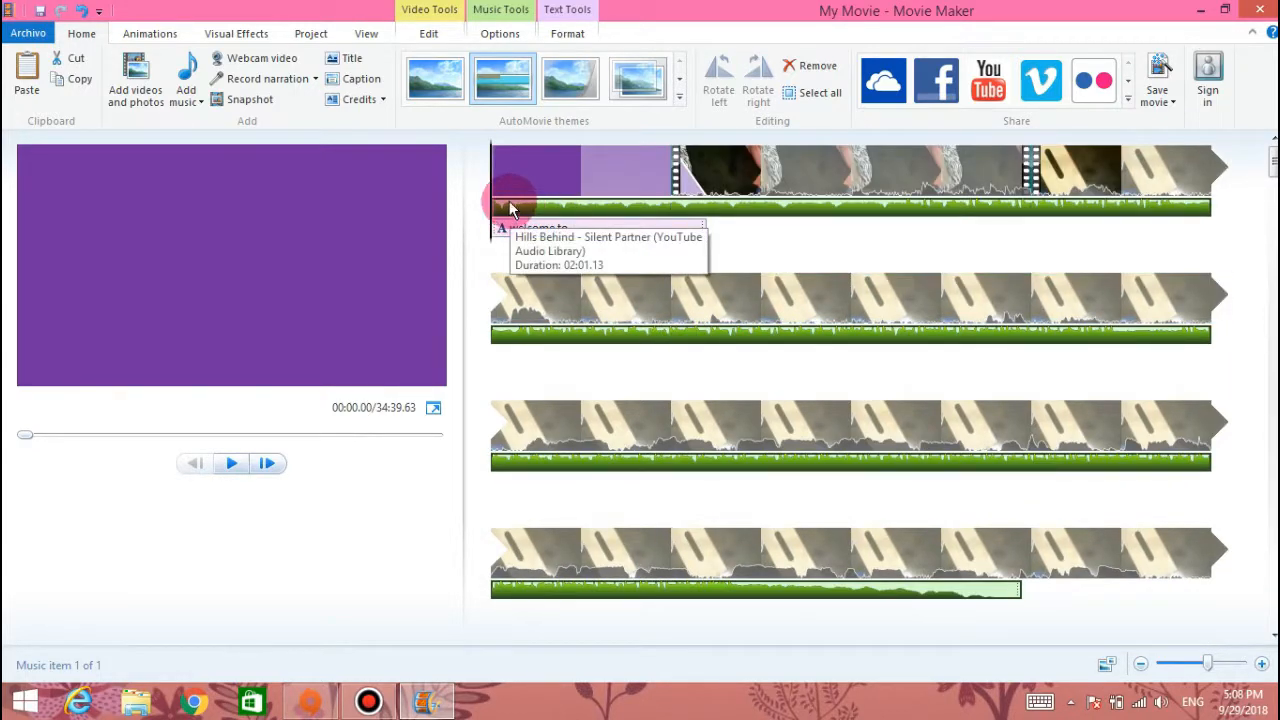
{"action": "left_click_drag", "start_coordinate": [518, 206], "coordinate": [862, 402]}
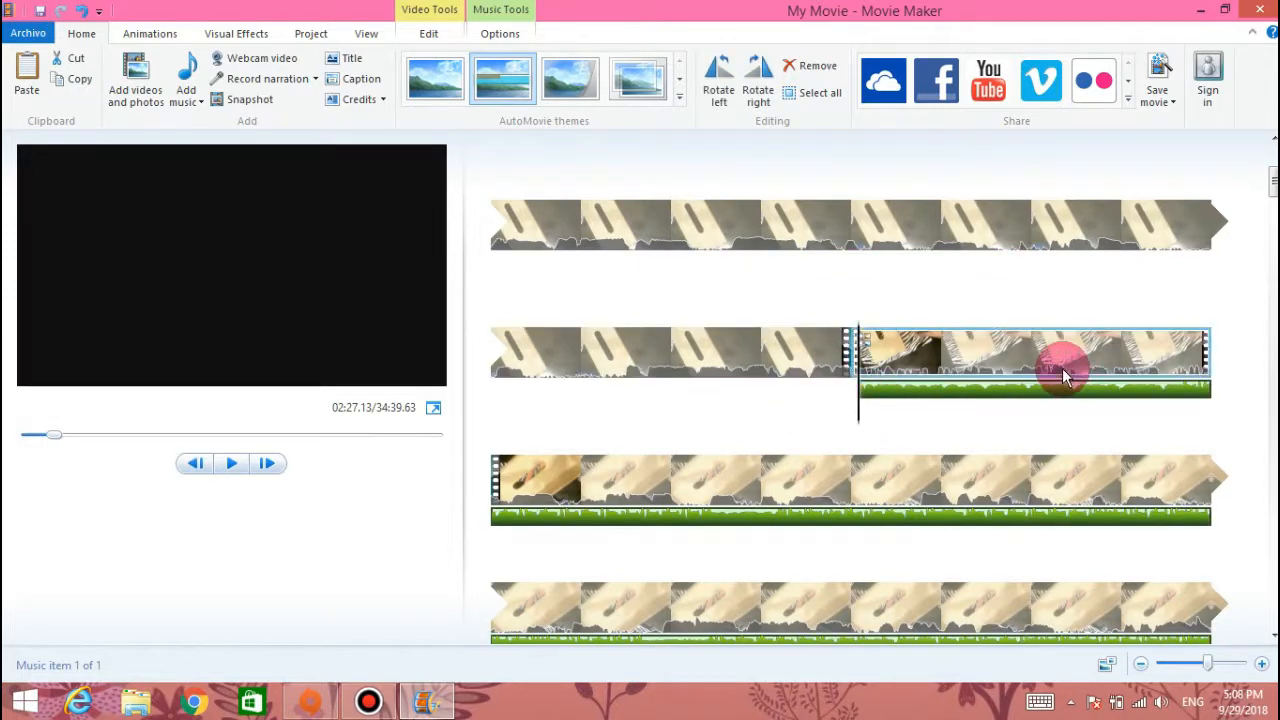
Step: Split the 4x video clip at 02:27.13, where the Hills Behind music begins
{"action": "scroll", "coordinate": [1063, 360], "scroll_direction": "down", "scroll_amount": 1}
{"action": "left_click", "coordinate": [1207, 305]}
{"action": "left_click_drag", "start_coordinate": [886, 357], "coordinate": [1217, 368]}
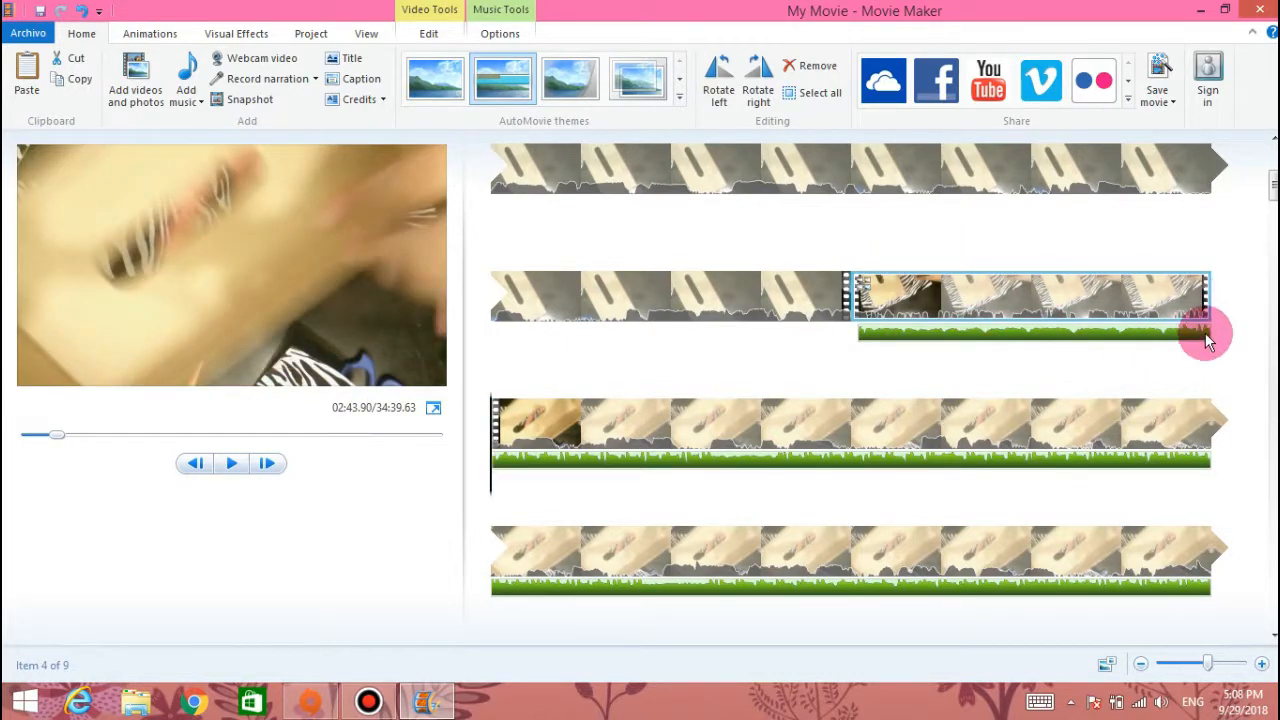
{"action": "double_click", "coordinate": [1203, 333]}
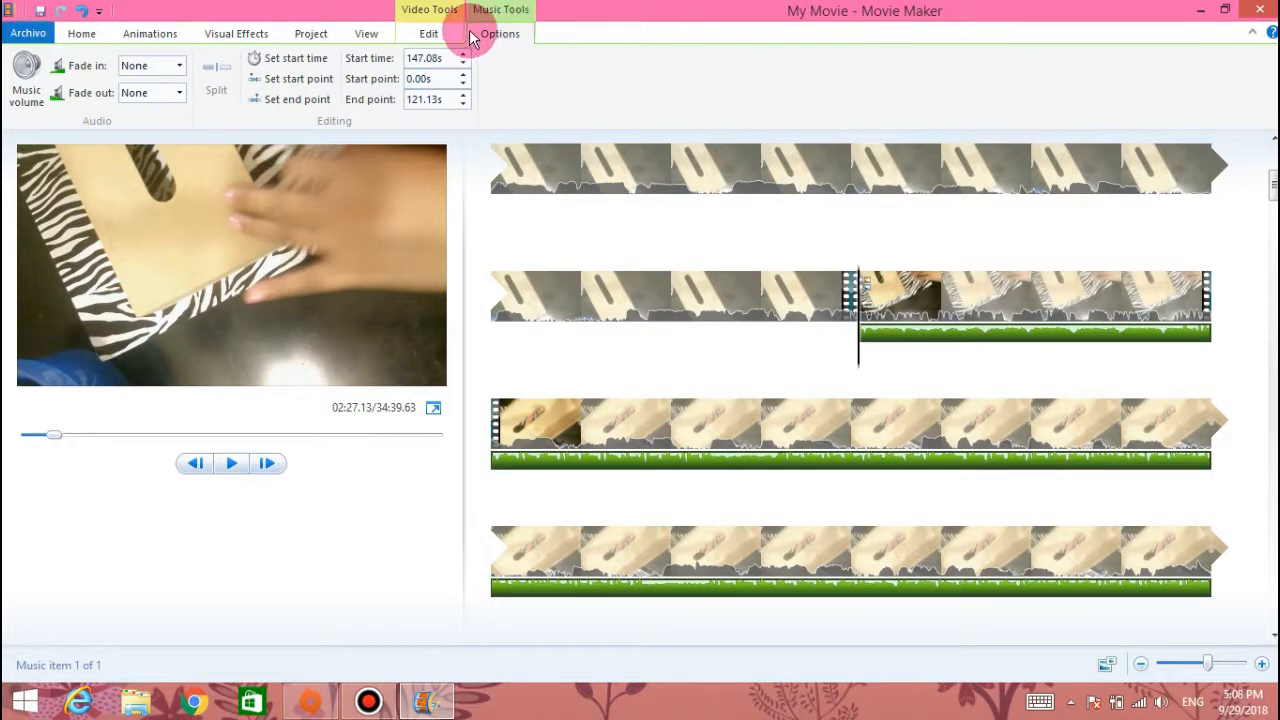
{"action": "left_click", "coordinate": [430, 40]}
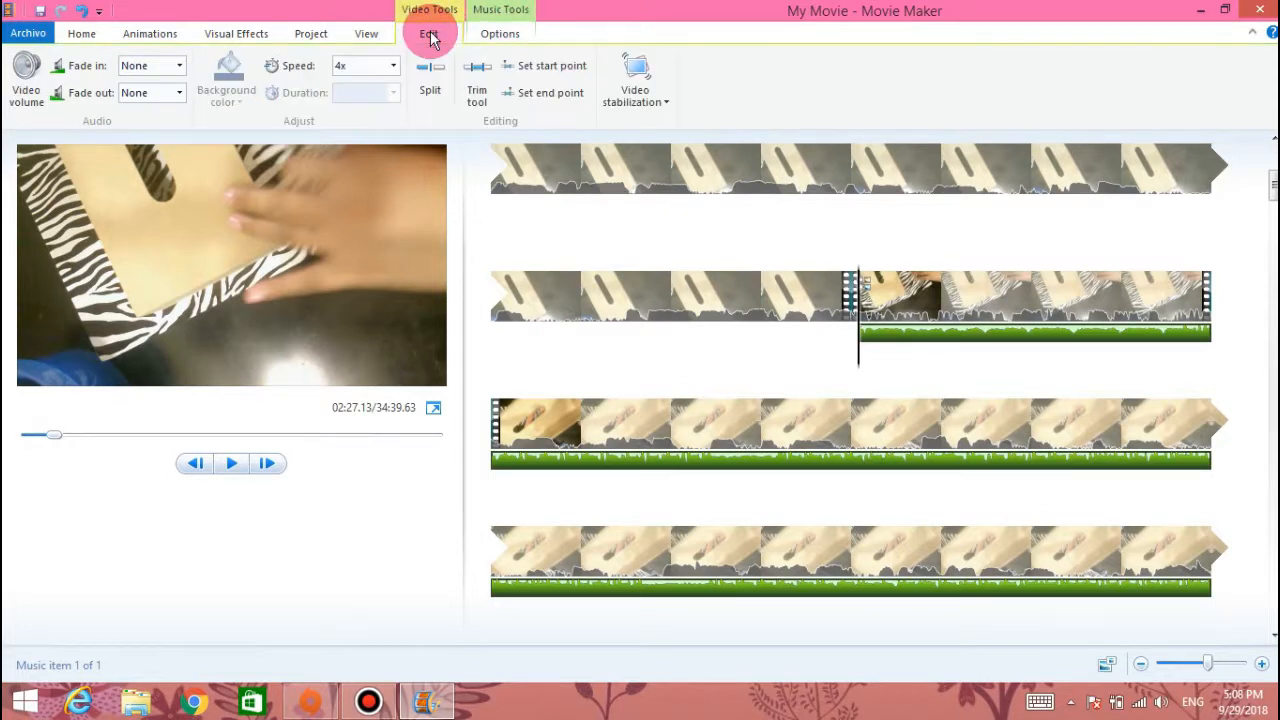
{"action": "left_click", "coordinate": [433, 88]}
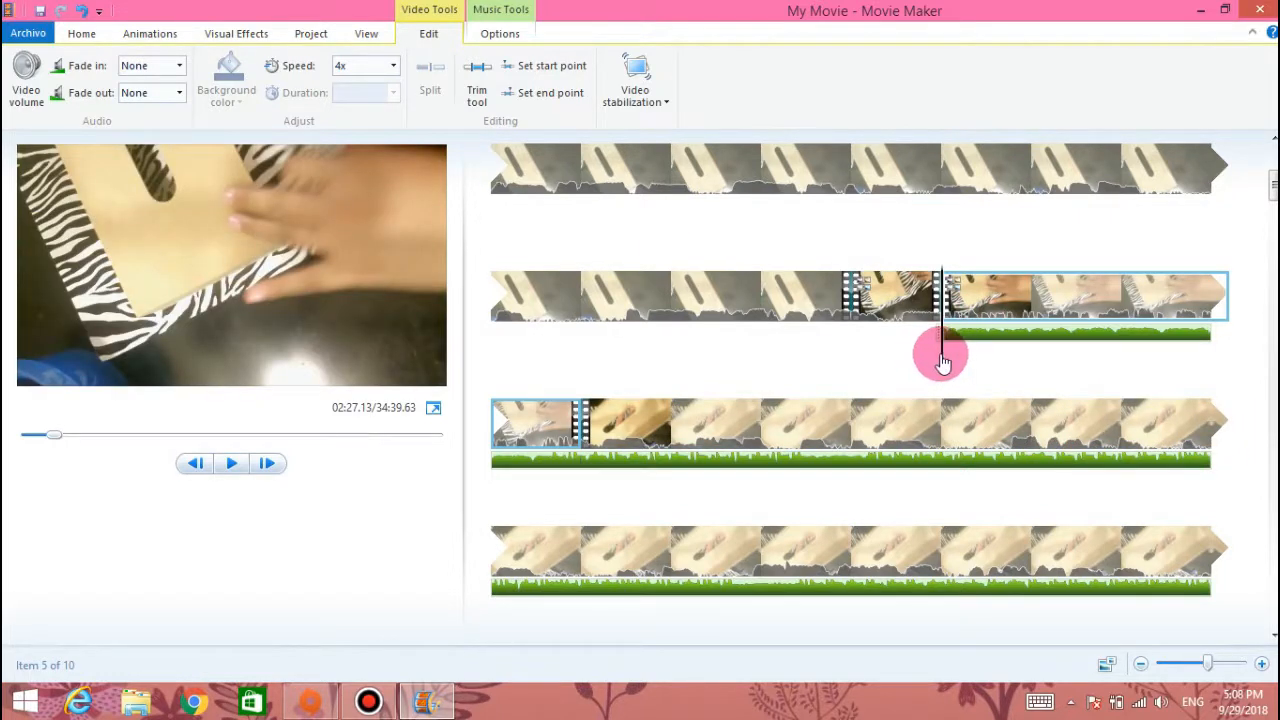
Step: Play the movie from 02:26.30 across the new split into the clip with music, and pause
{"action": "left_click_drag", "start_coordinate": [936, 362], "coordinate": [841, 350]}
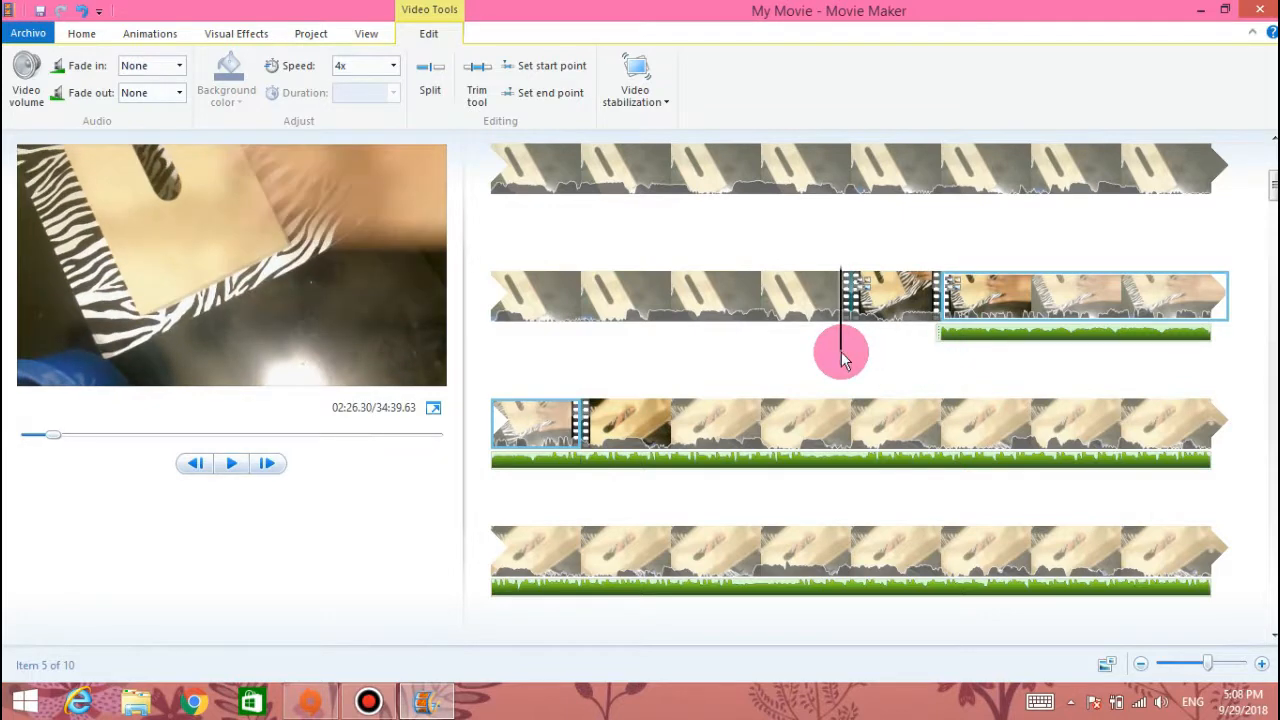
{"action": "left_click", "coordinate": [230, 465]}
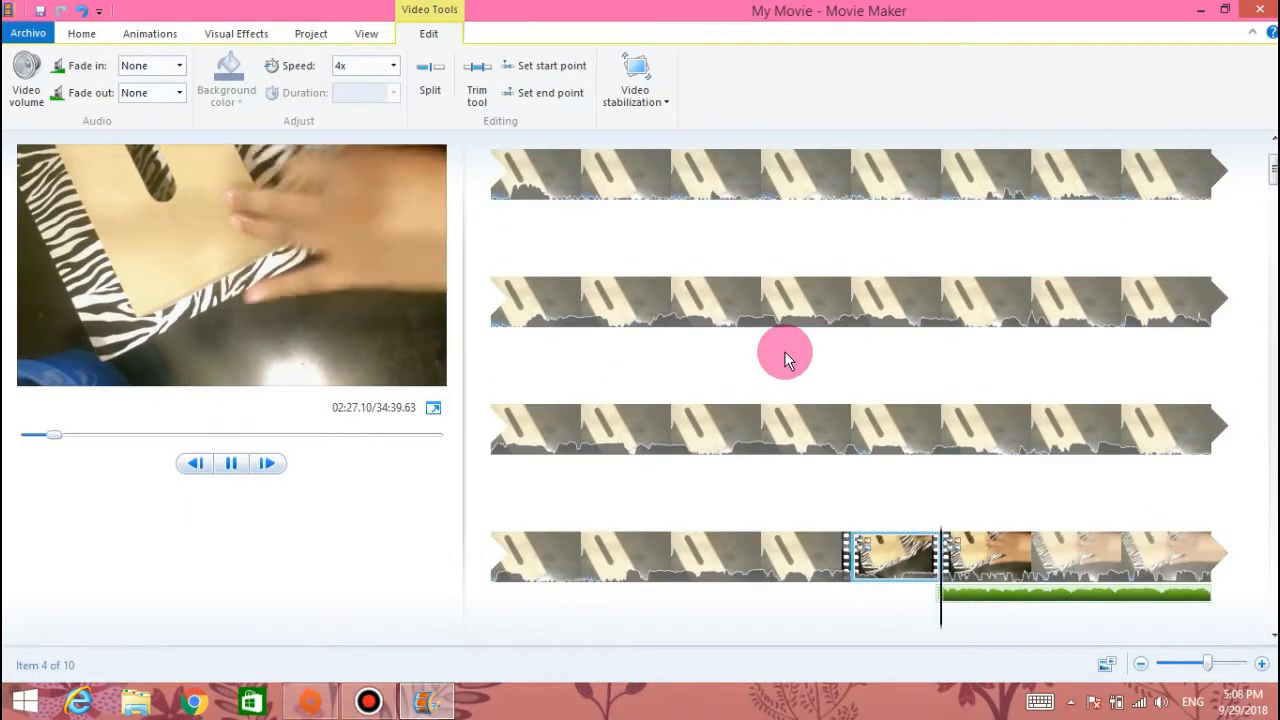
{"action": "scroll", "coordinate": [861, 411], "scroll_direction": "down", "scroll_amount": 3}
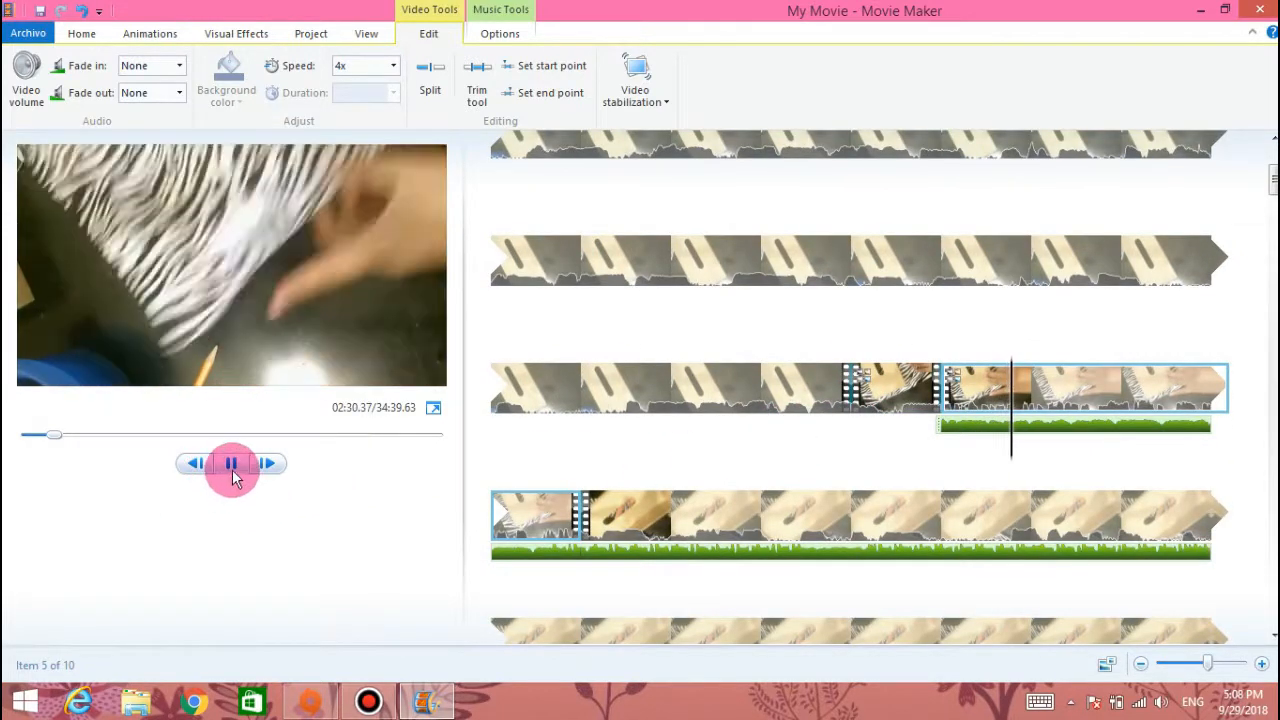
{"action": "left_click", "coordinate": [231, 463]}
Step: Remove the short piece of the 4x clip that precedes the start of the music
{"action": "right_click", "coordinate": [857, 382]}
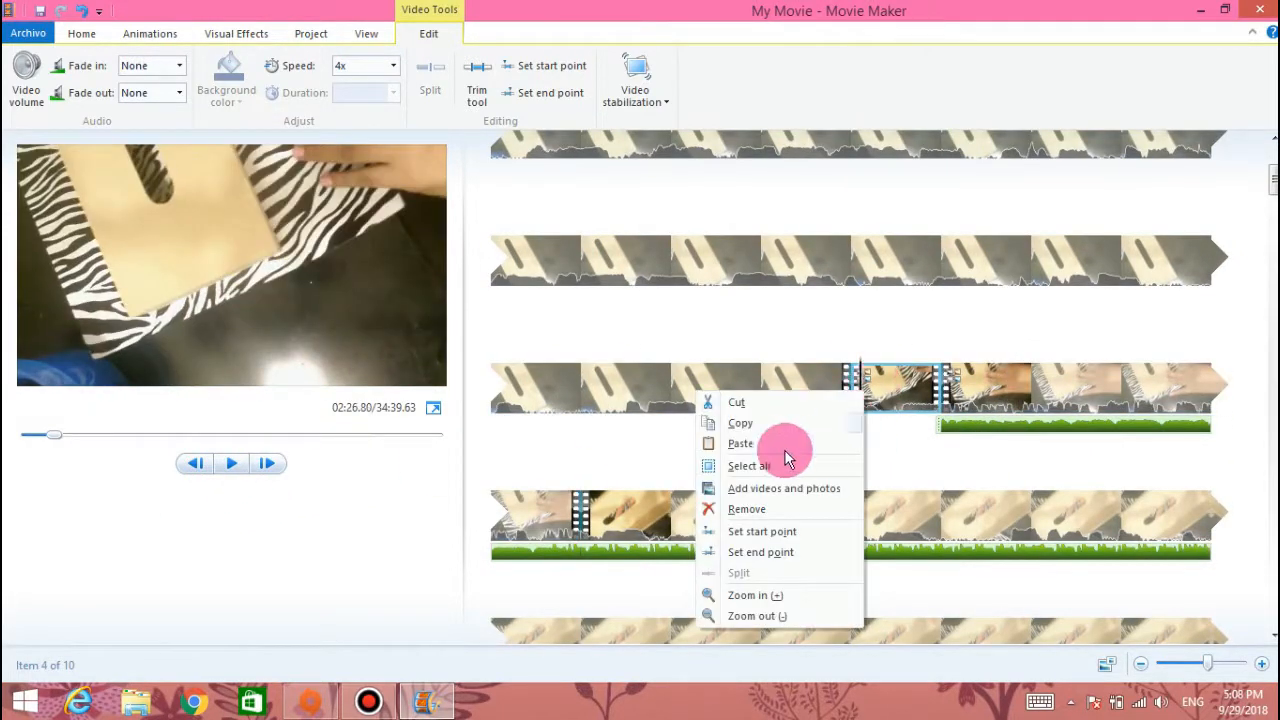
{"action": "left_click", "coordinate": [748, 510]}
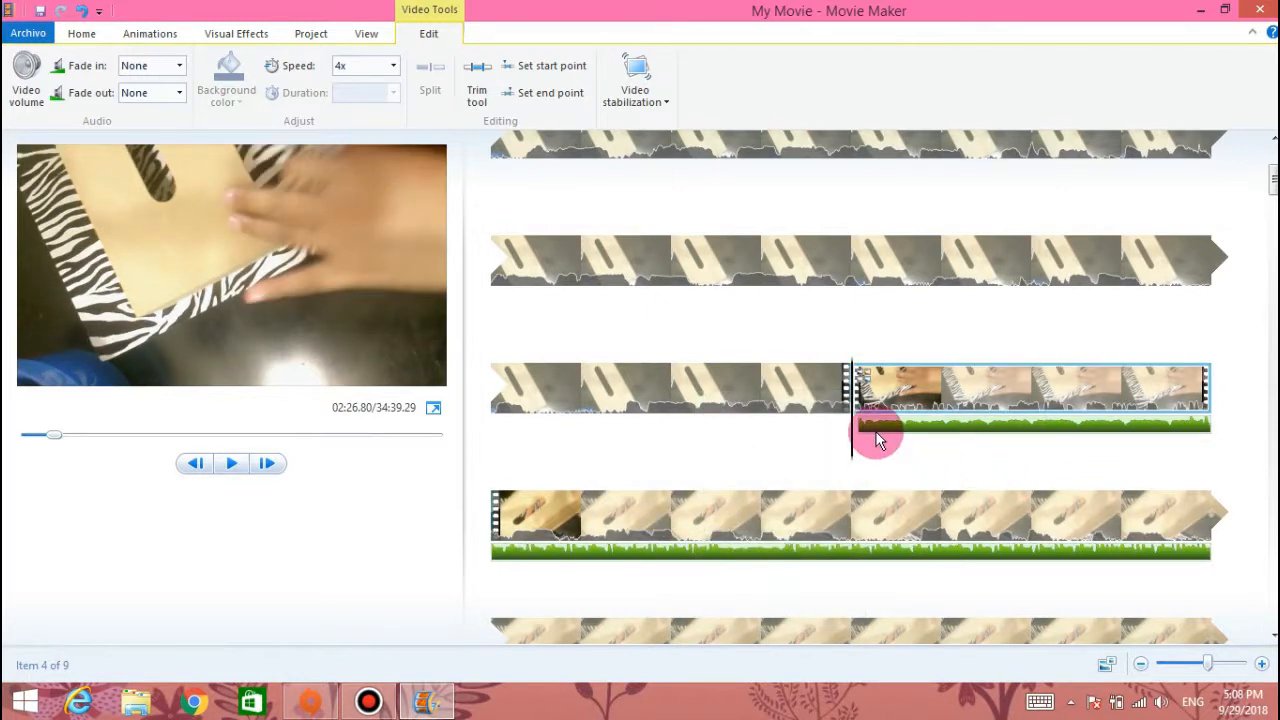
{"action": "left_click", "coordinate": [209, 463]}
Step: Set the remaining sped-up clip's speed to 2x and play it
{"action": "left_click", "coordinate": [392, 65]}
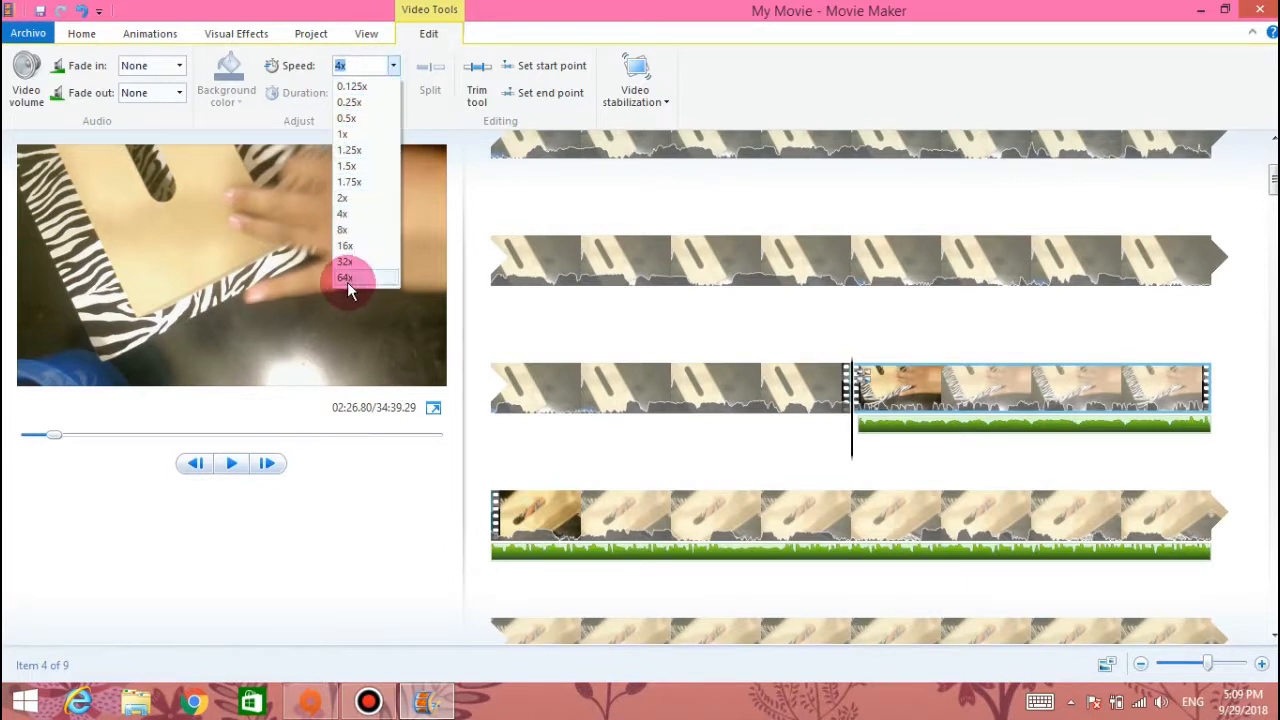
{"action": "left_click", "coordinate": [347, 203]}
{"action": "left_click", "coordinate": [226, 478]}
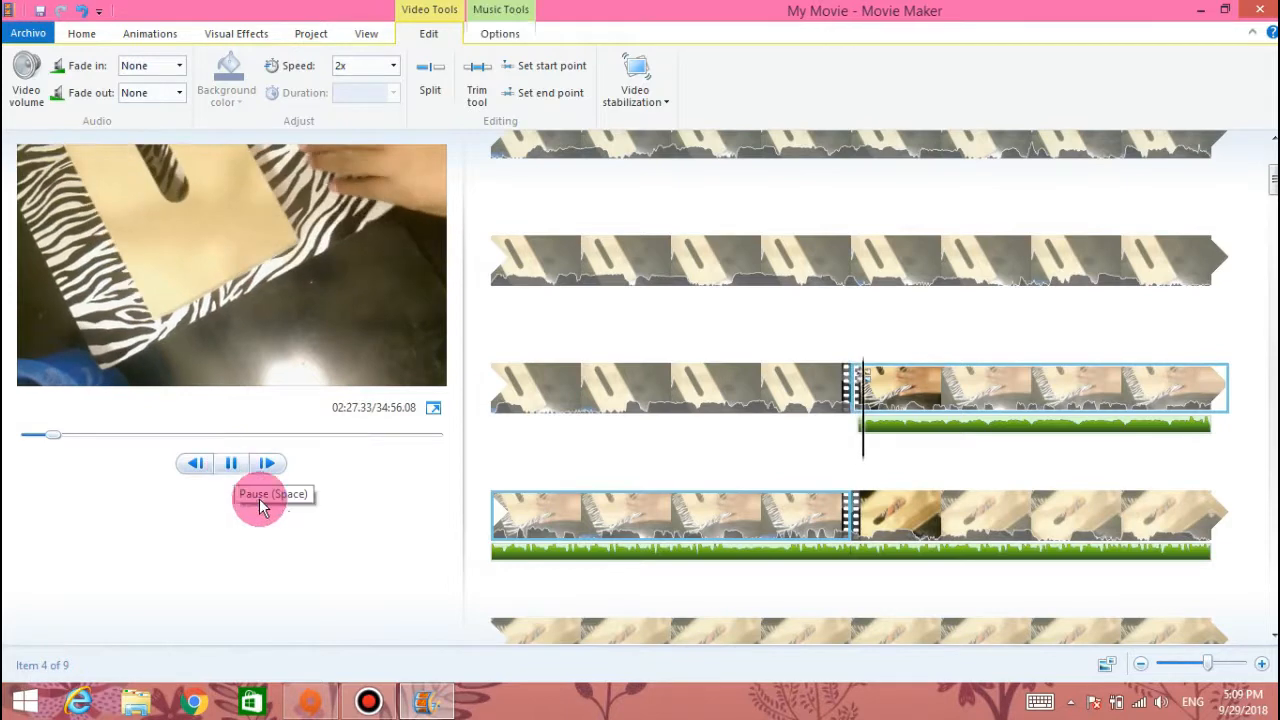
Step: Try the clip at 8x speed, playing it briefly and pausing
{"action": "left_click", "coordinate": [393, 65]}
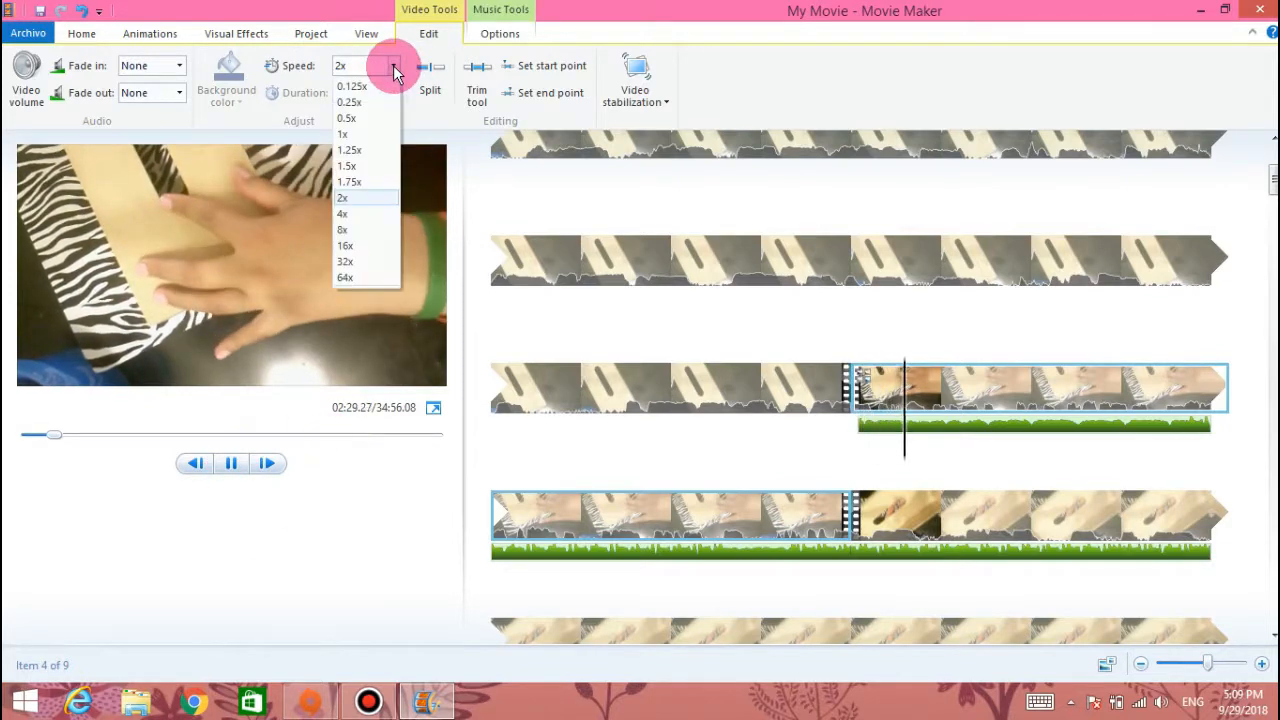
{"action": "left_click", "coordinate": [357, 229]}
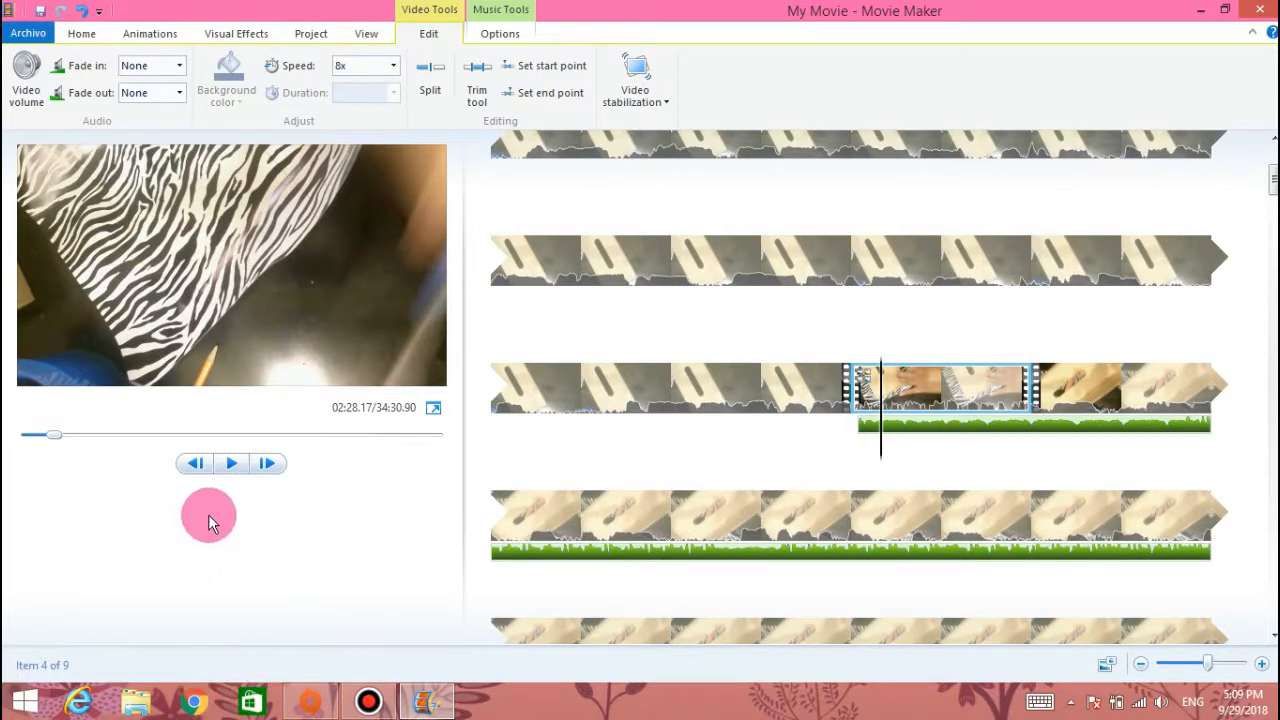
{"action": "left_click", "coordinate": [230, 464]}
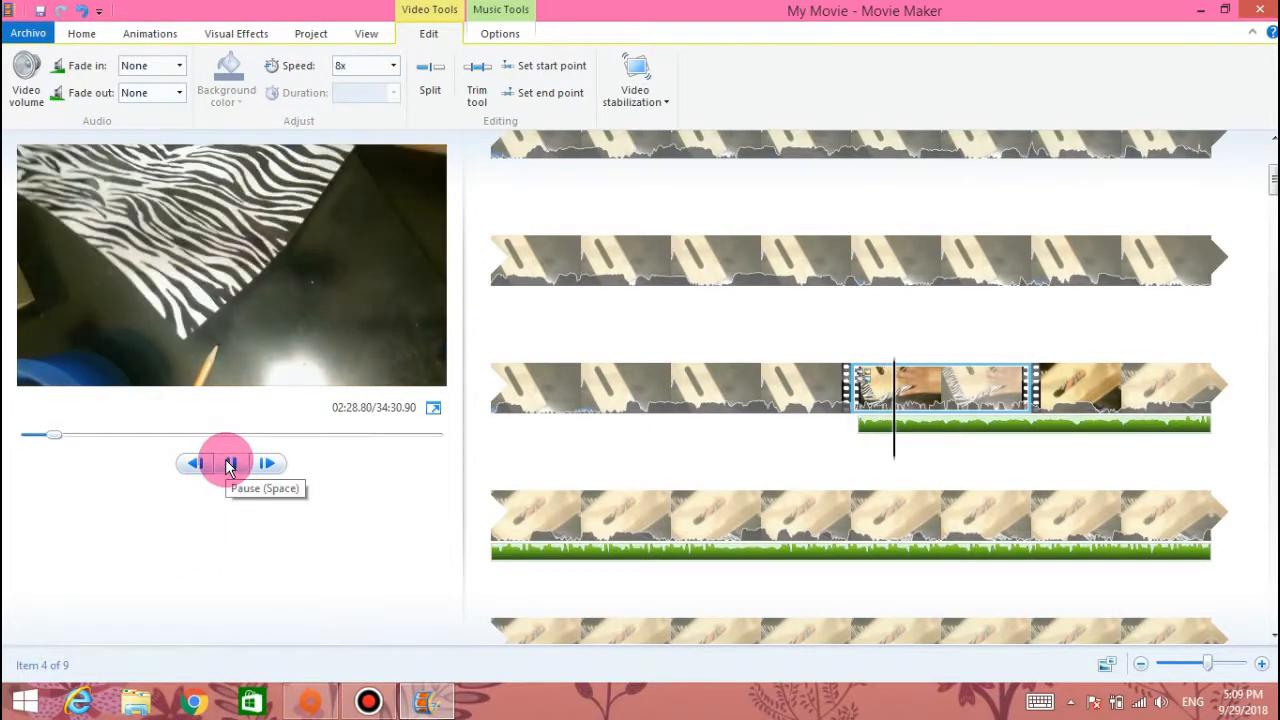
{"action": "left_click", "coordinate": [230, 464]}
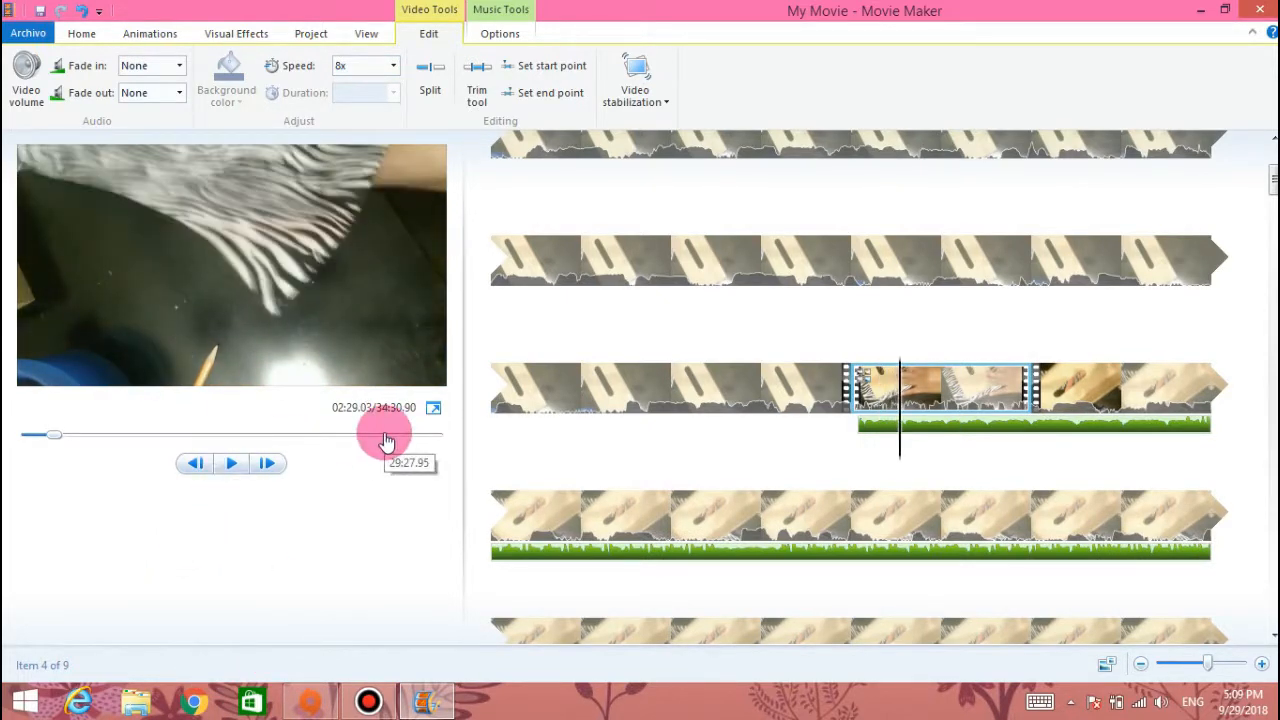
Step: Return the clip's speed to 2x, play it to about 02:52, and pause
{"action": "left_click", "coordinate": [392, 66]}
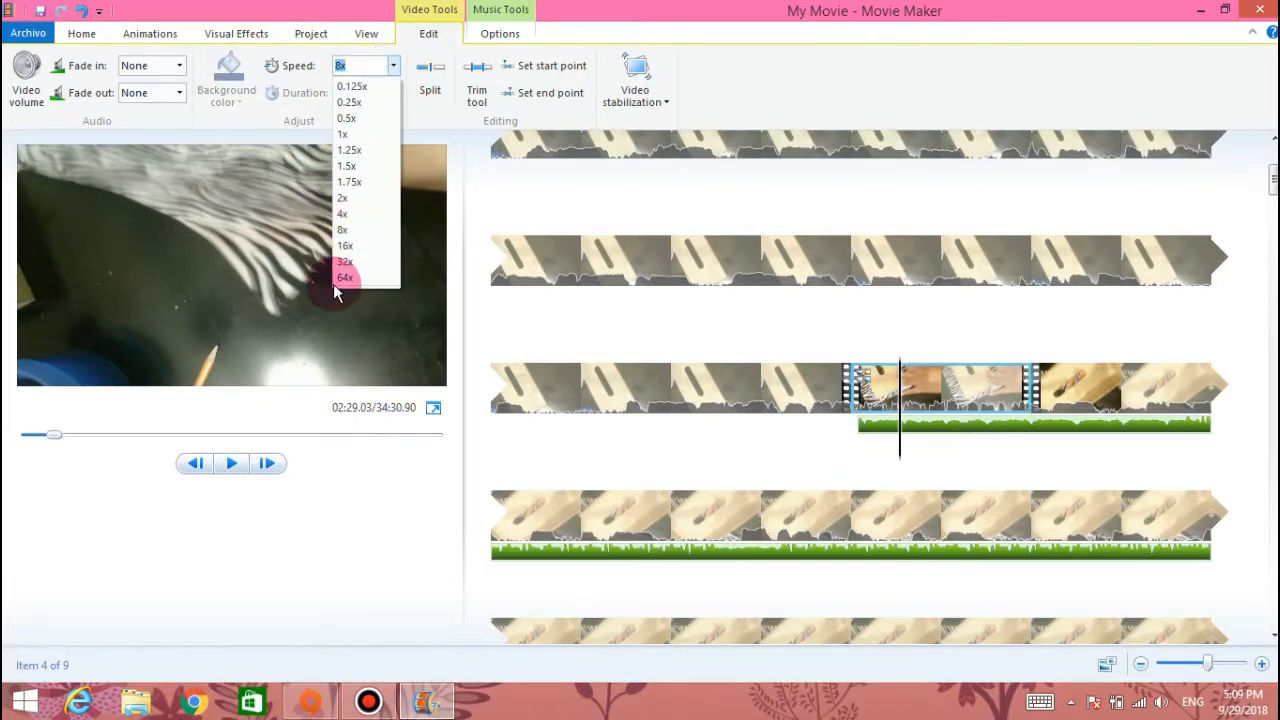
{"action": "left_click", "coordinate": [356, 201]}
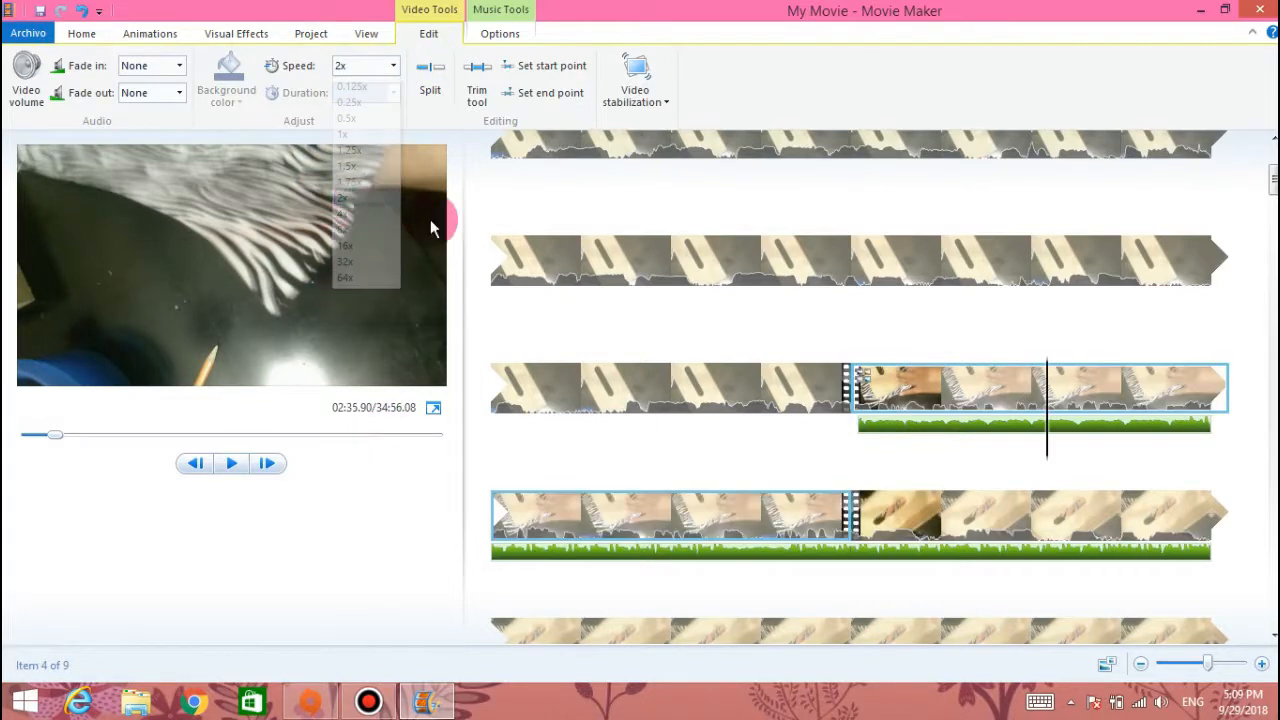
{"action": "left_click", "coordinate": [226, 474]}
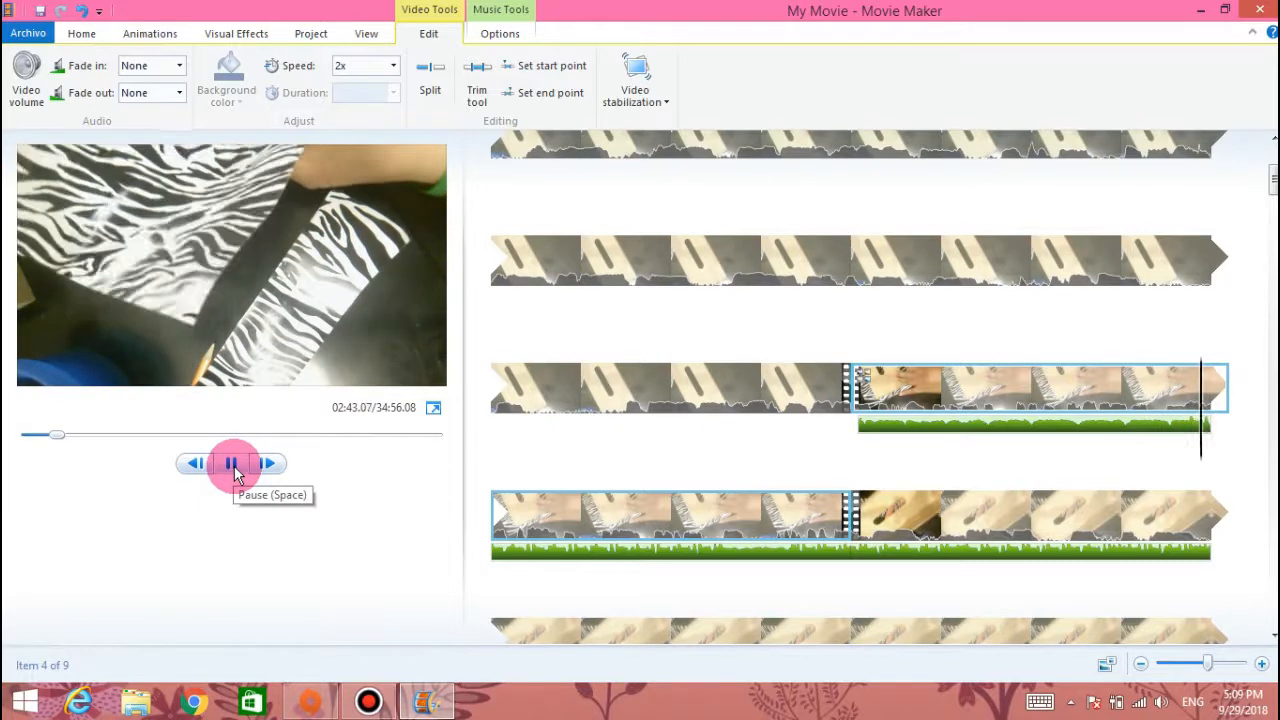
{"action": "scroll", "coordinate": [754, 446], "scroll_direction": "down", "scroll_amount": 3}
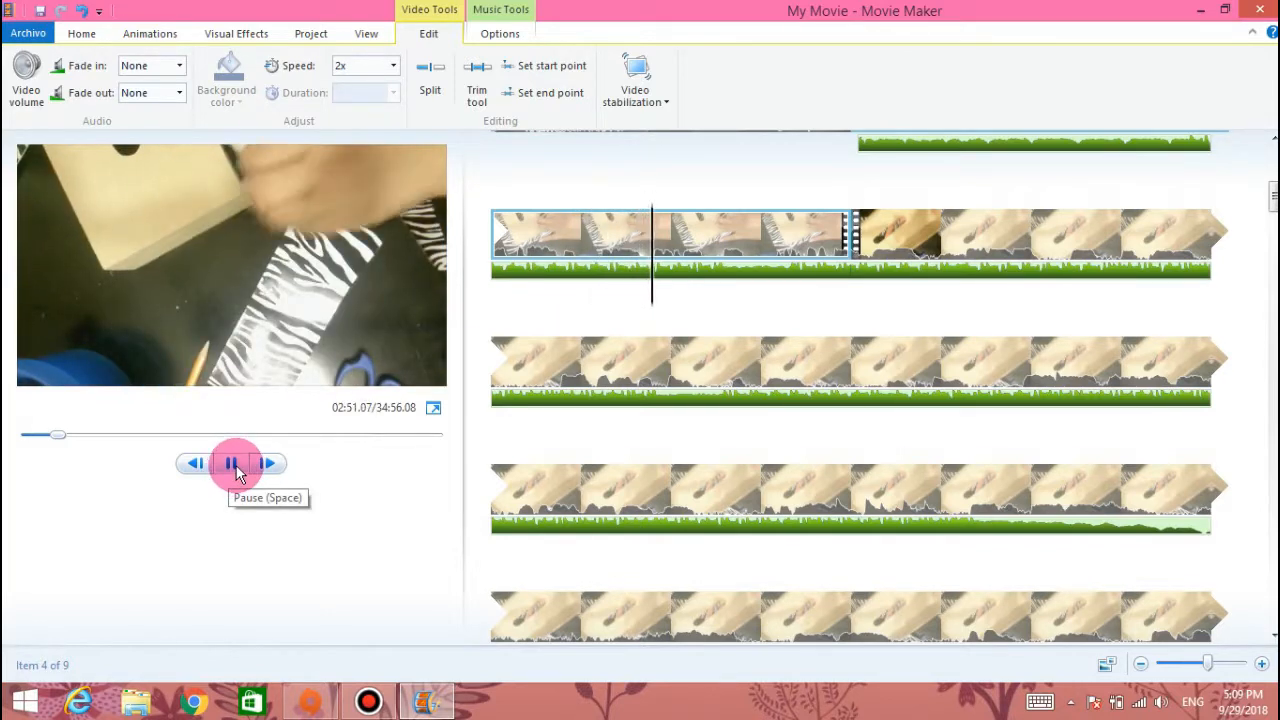
{"action": "left_click", "coordinate": [236, 469]}
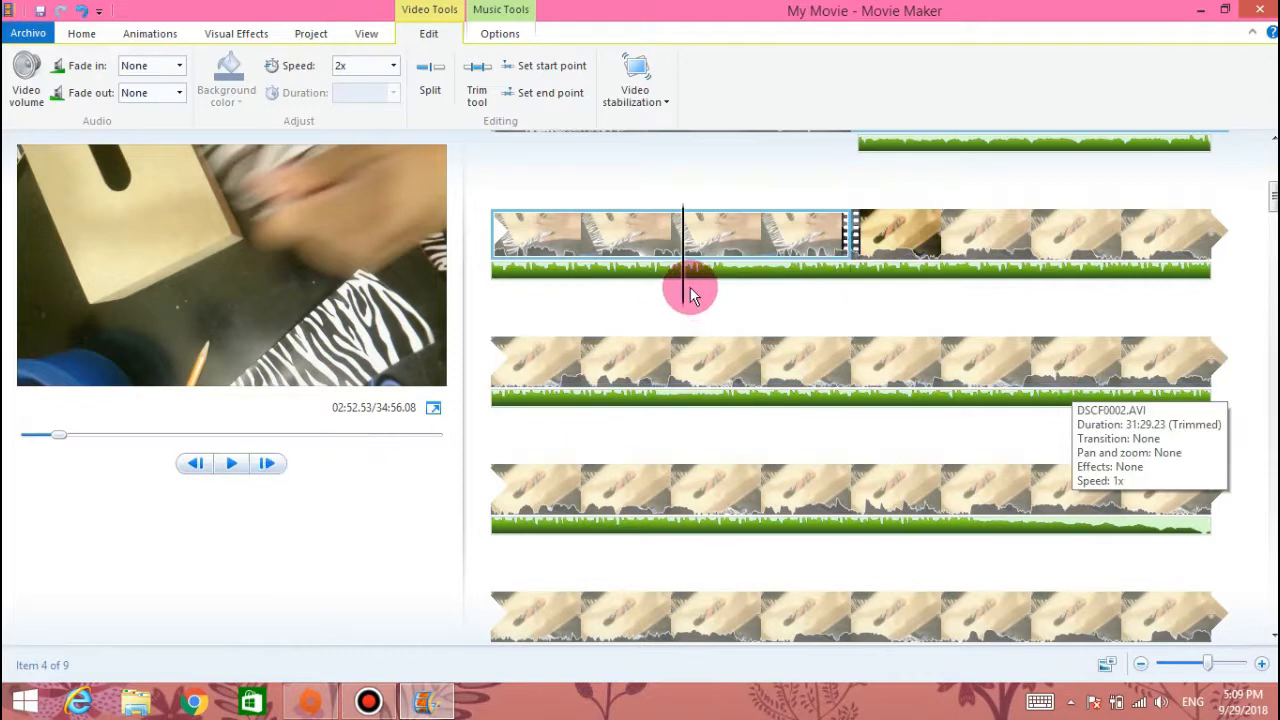
Step: Split the music track at about 02:43.60 and again at 03:00.37, where the 2x clip ends
{"action": "left_click_drag", "start_coordinate": [690, 287], "coordinate": [851, 298]}
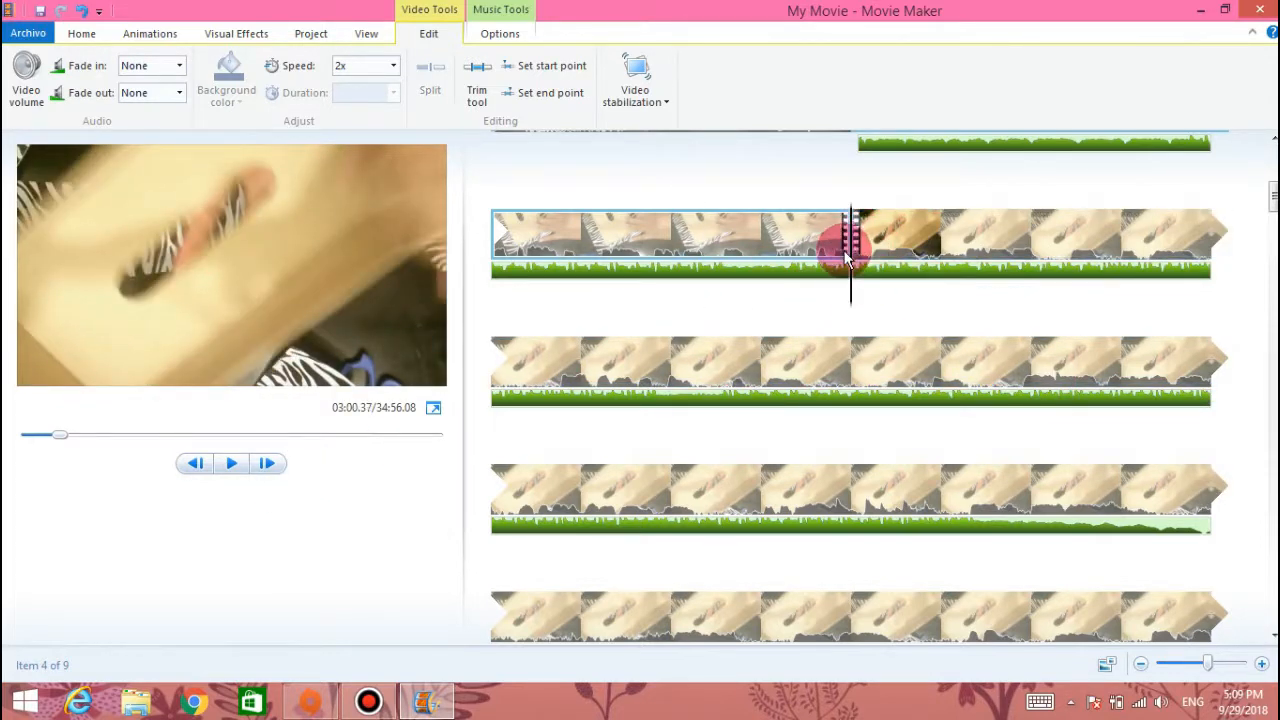
{"action": "left_click", "coordinate": [866, 271]}
{"action": "double_click", "coordinate": [866, 271]}
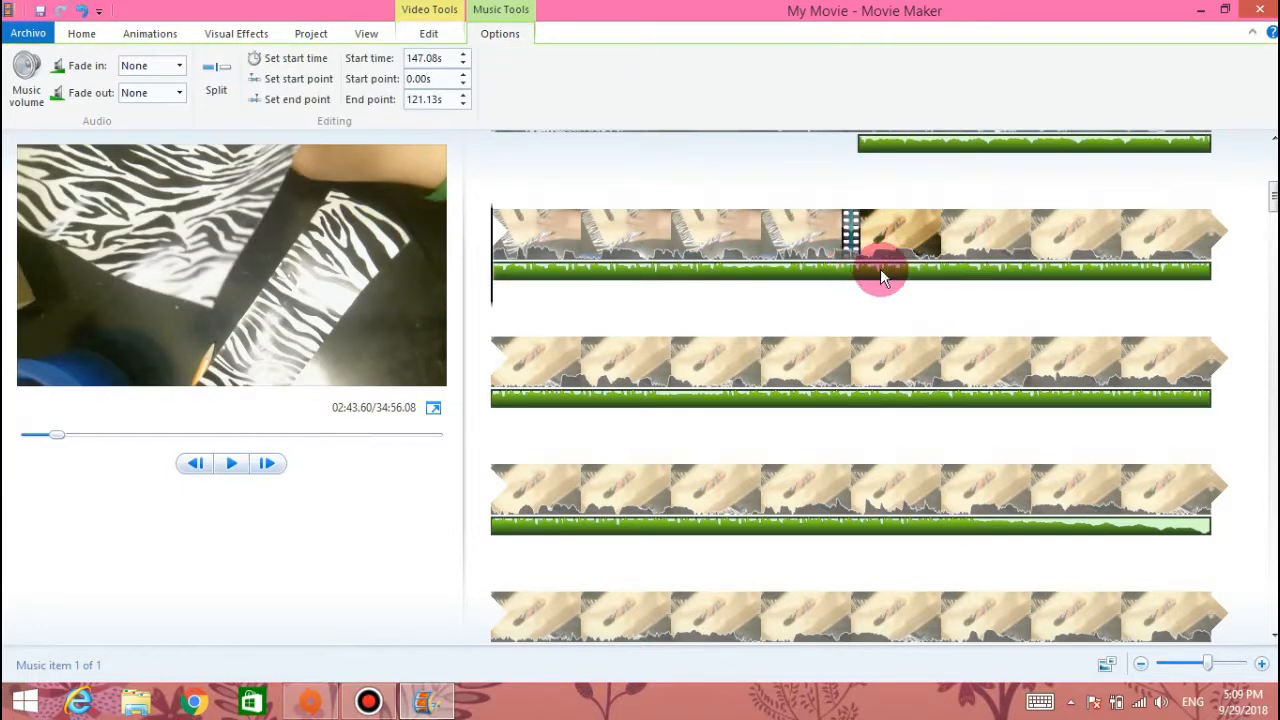
{"action": "left_click", "coordinate": [226, 76]}
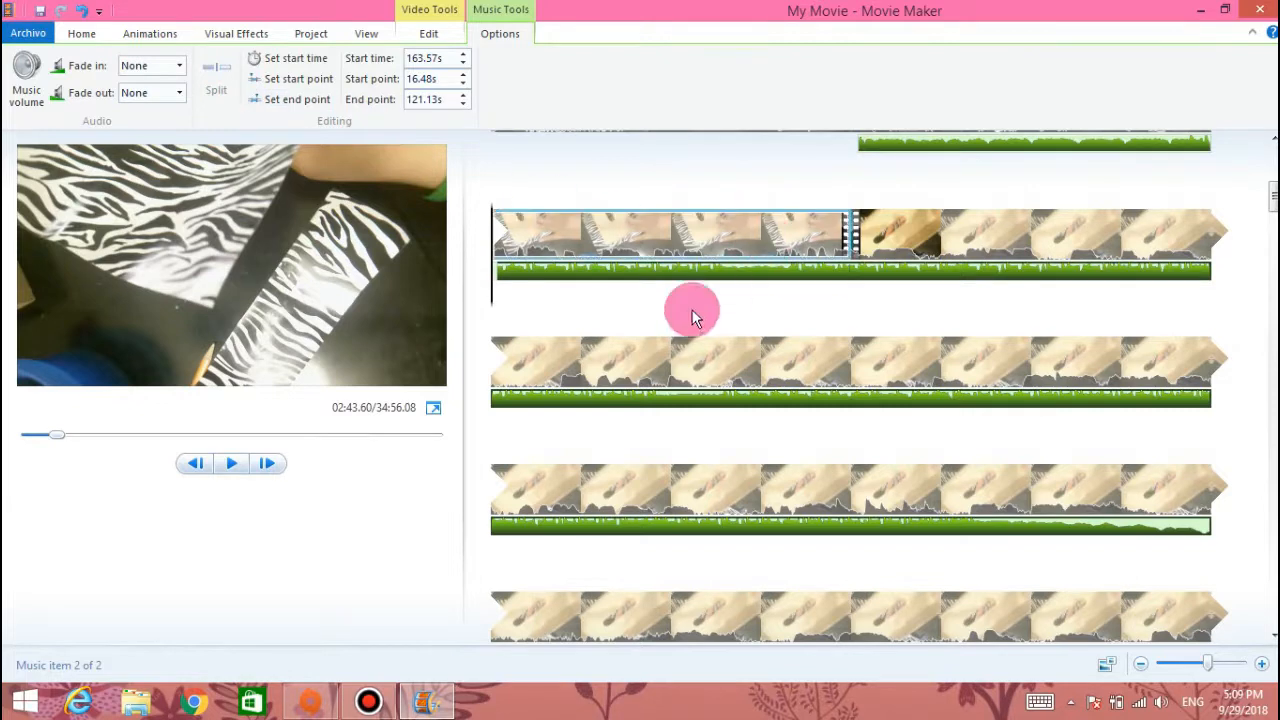
{"action": "left_click_drag", "start_coordinate": [494, 307], "coordinate": [849, 277]}
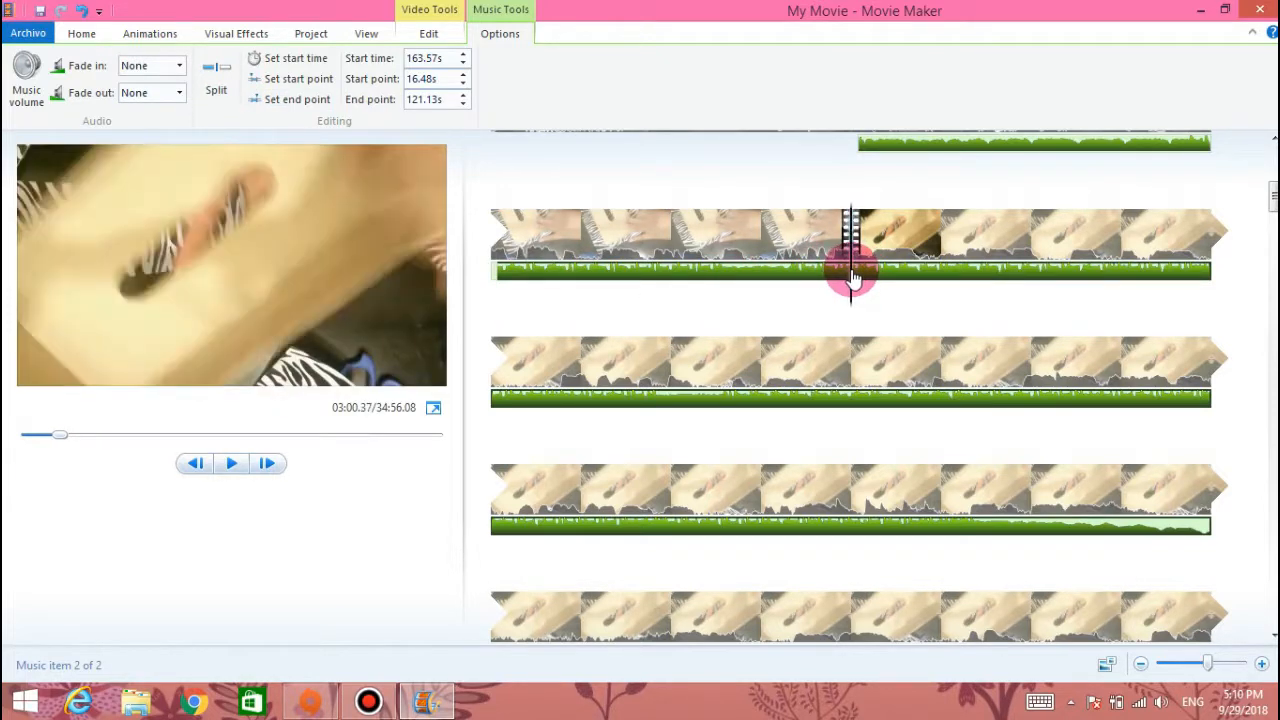
{"action": "left_click", "coordinate": [220, 86]}
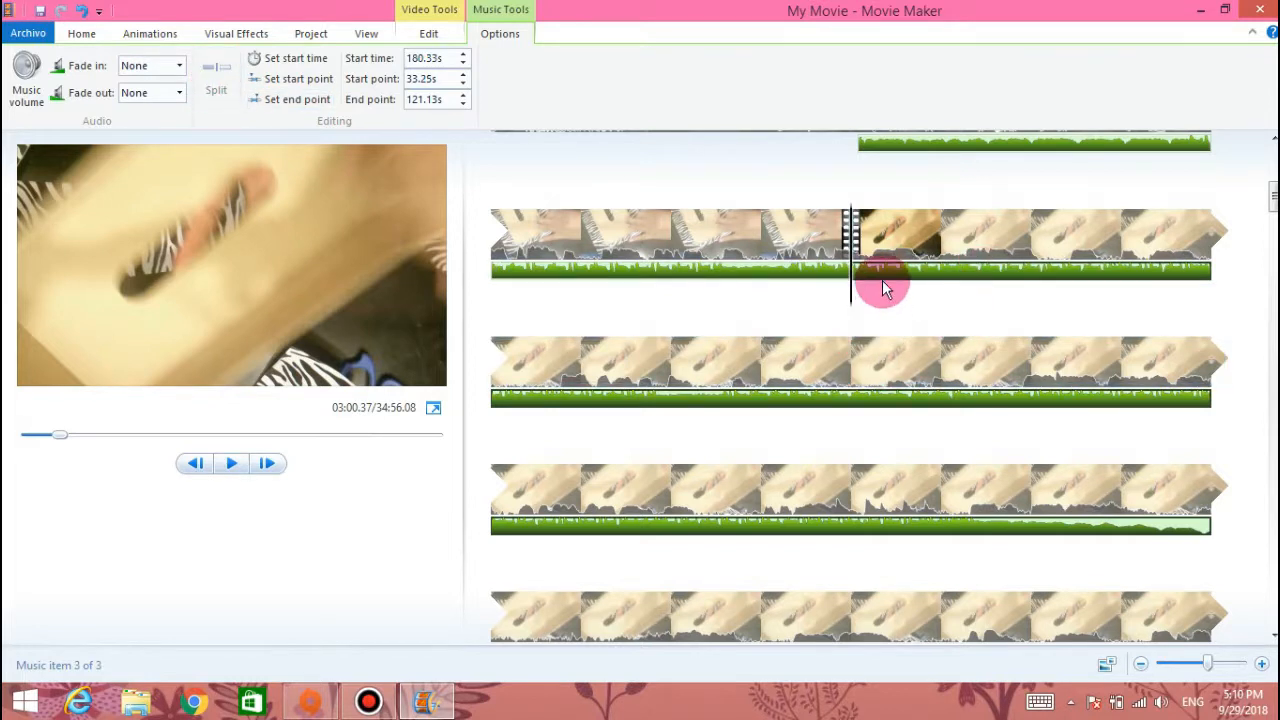
Step: Lower the volume of the music piece after 03:00.37 all the way, and play that section briefly
{"action": "left_click", "coordinate": [39, 108]}
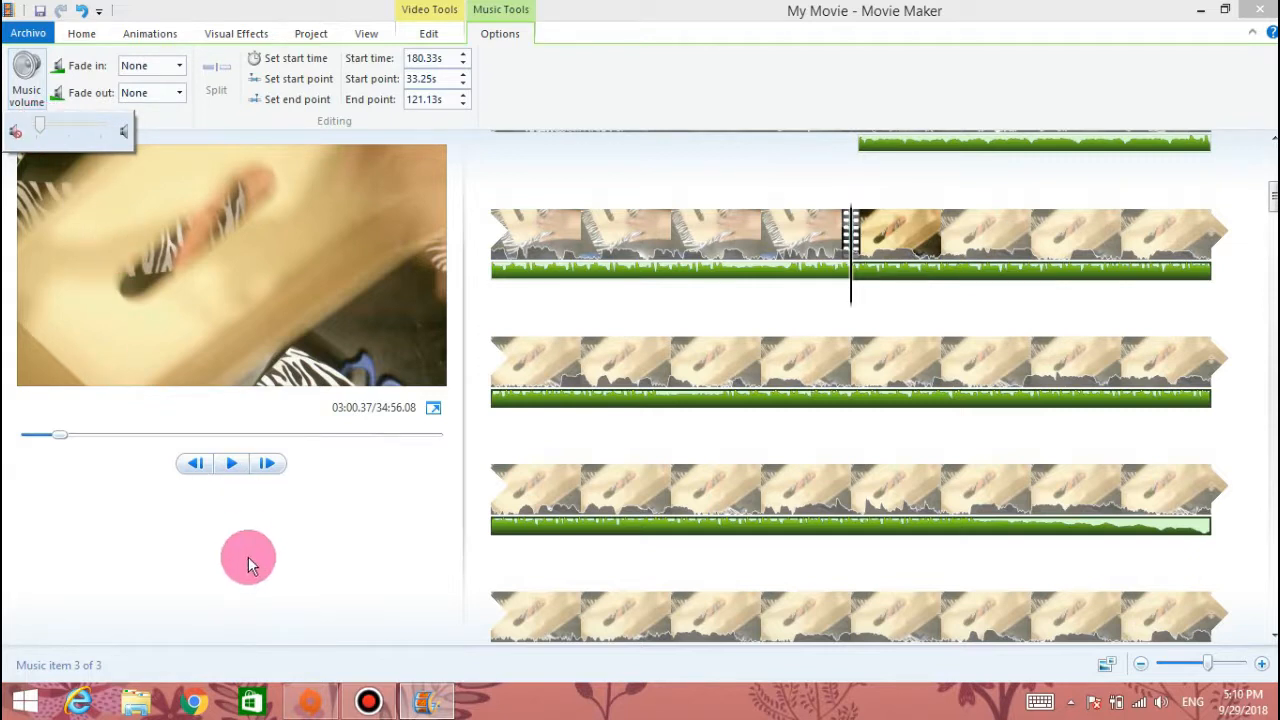
{"action": "left_click", "coordinate": [230, 463]}
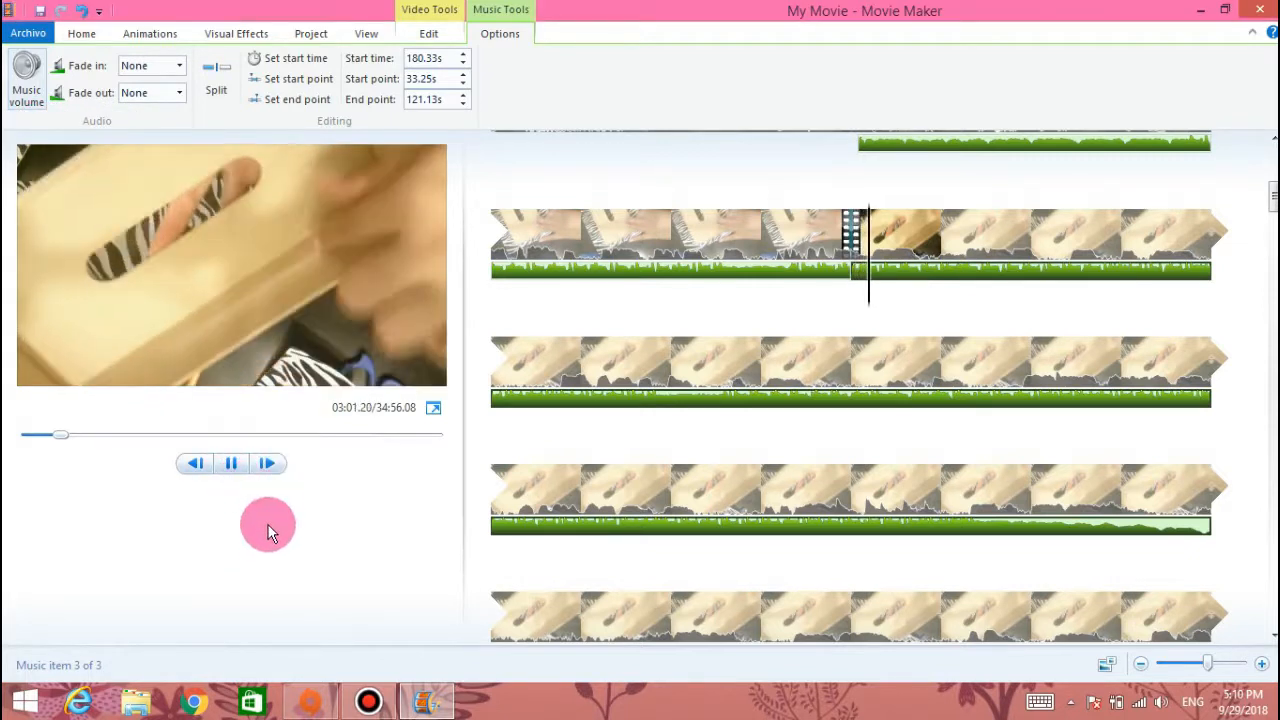
{"action": "left_click", "coordinate": [232, 475]}
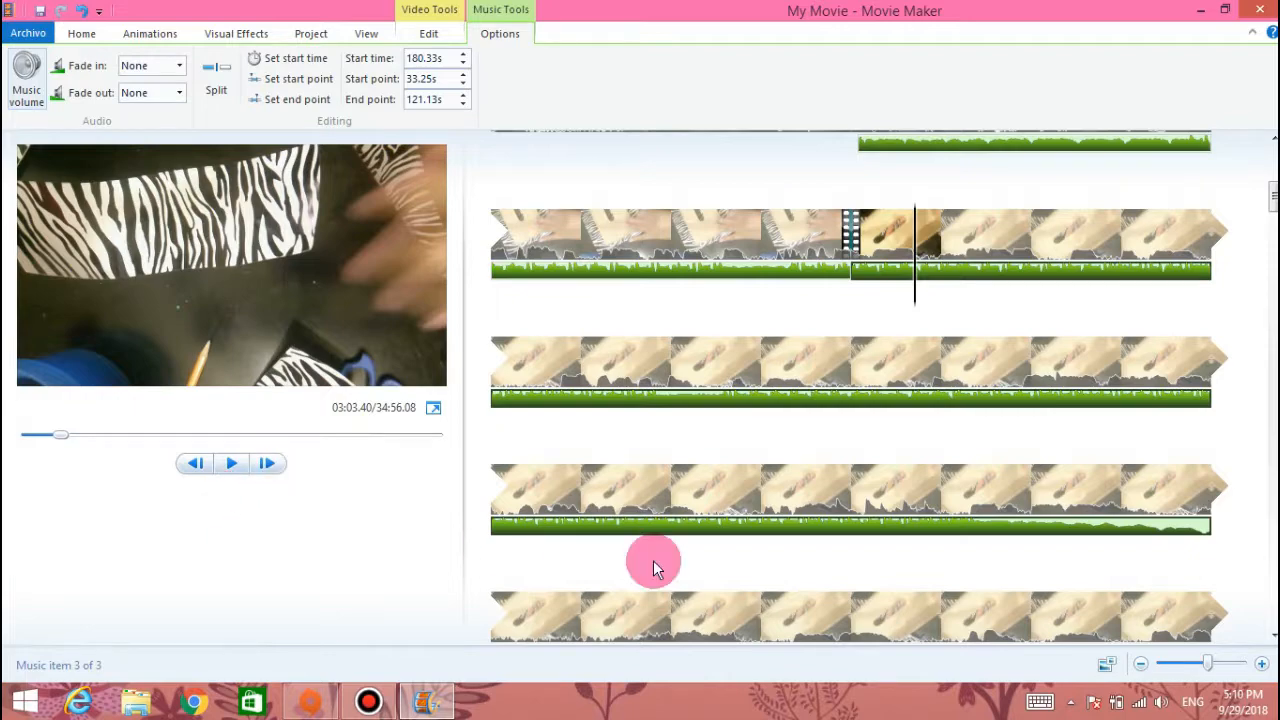
Step: Play the movie briefly from 33:45.33, shortly before the closing credits, and pause
{"action": "scroll", "coordinate": [886, 374], "scroll_direction": "down", "scroll_amount": 10}
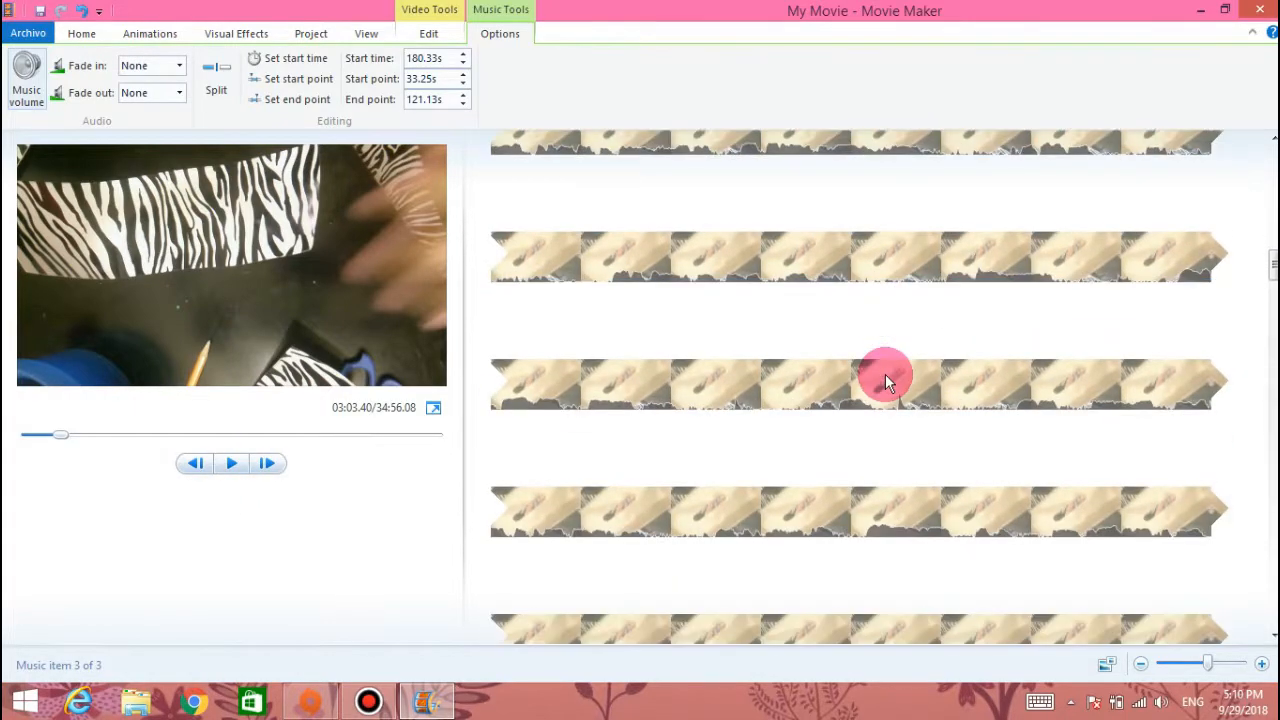
{"action": "scroll", "coordinate": [885, 374], "scroll_direction": "down", "scroll_amount": 8}
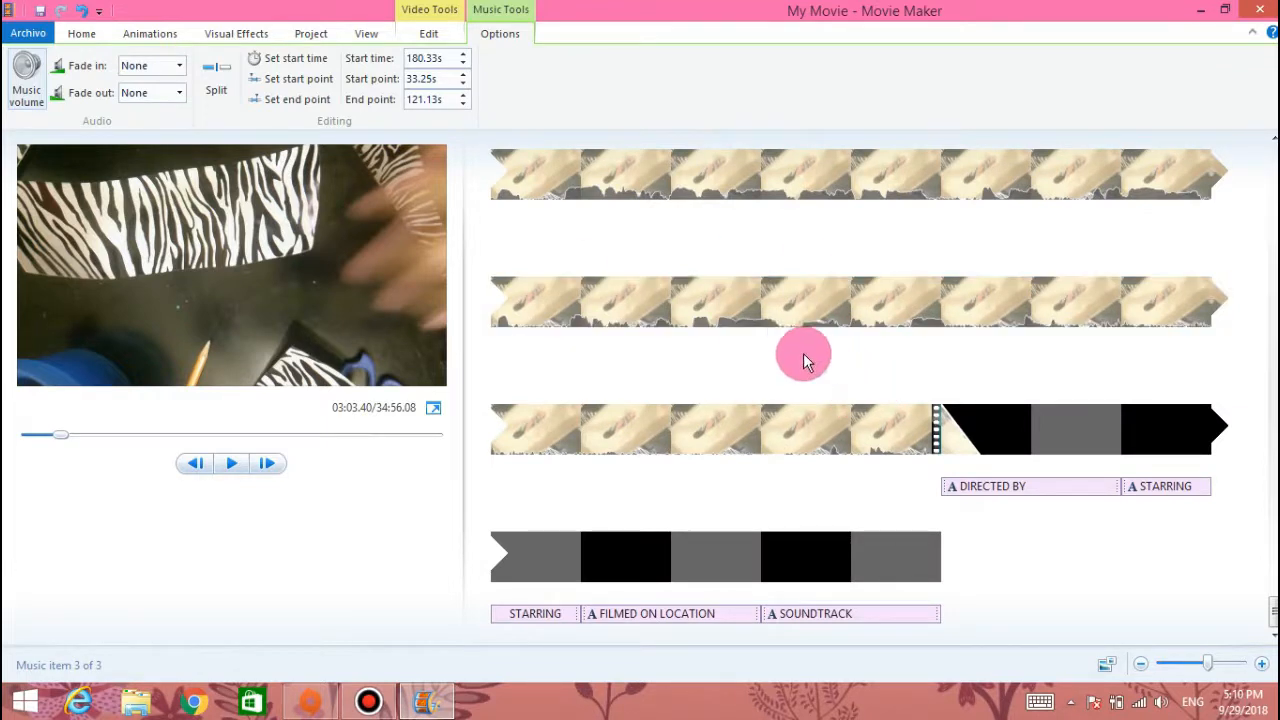
{"action": "left_click", "coordinate": [763, 312]}
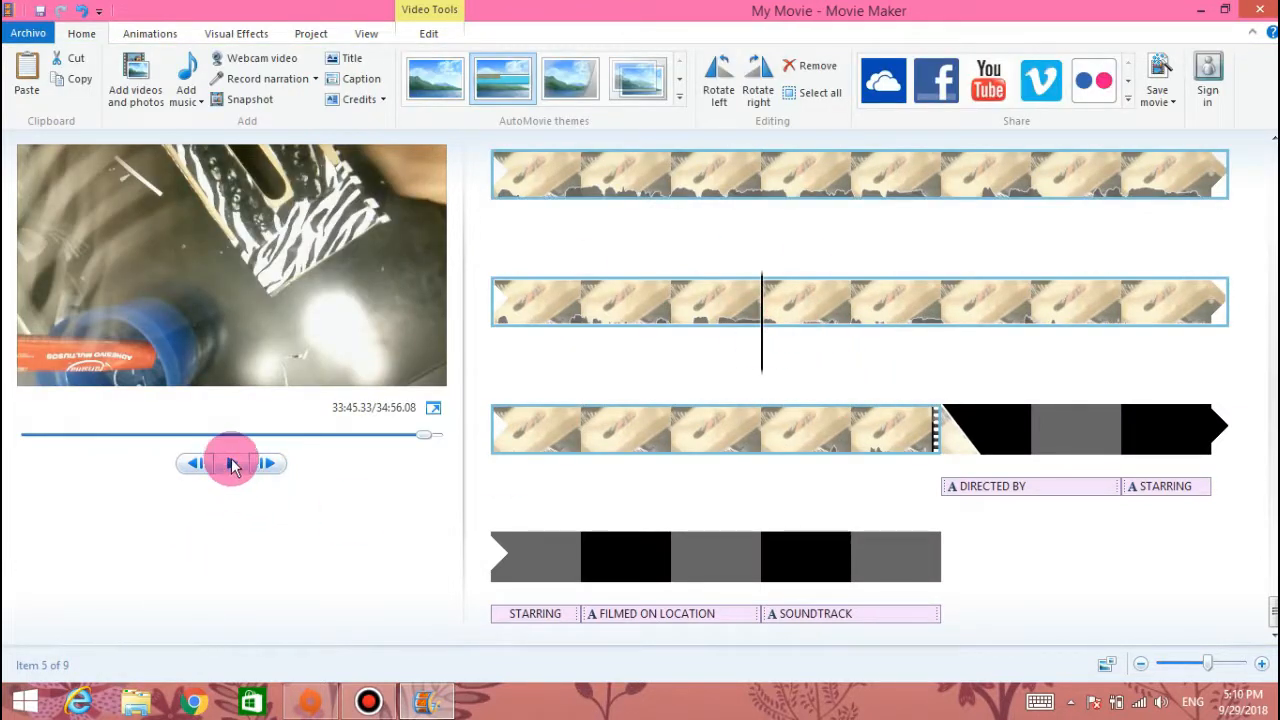
{"action": "left_click", "coordinate": [232, 466]}
{"action": "left_click", "coordinate": [689, 510]}
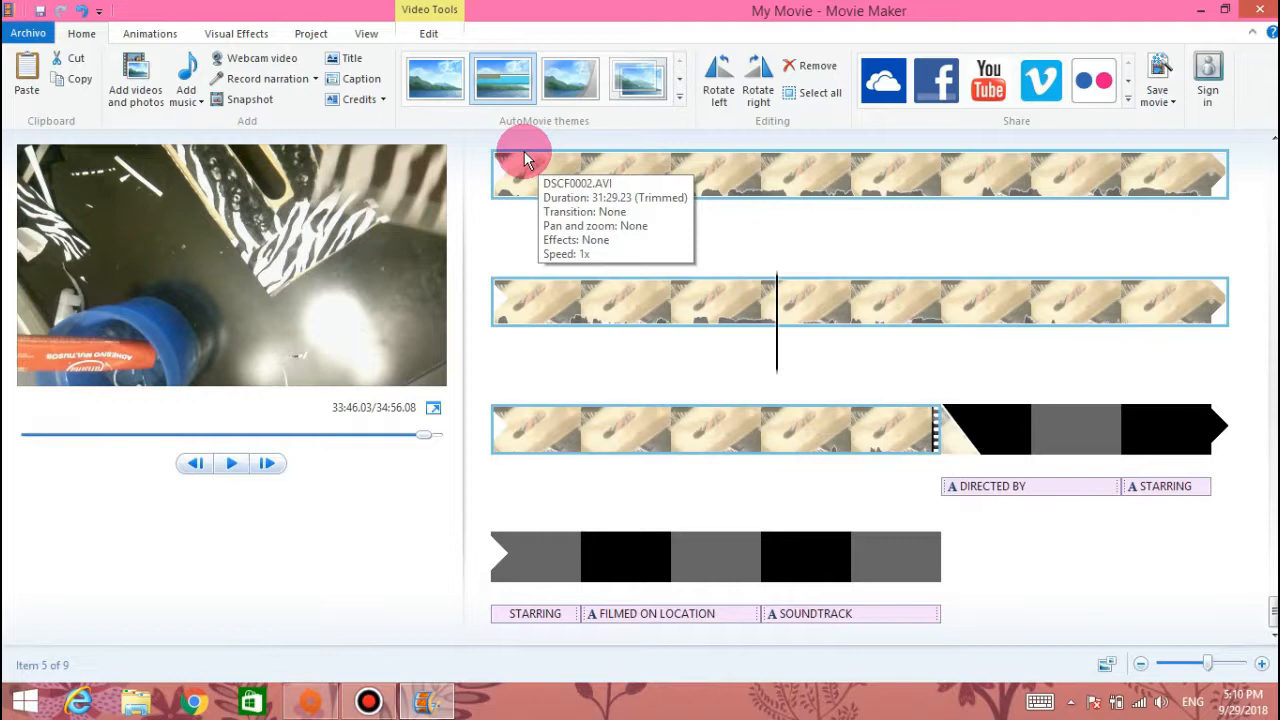
{"action": "key", "text": "ctrl+z"}
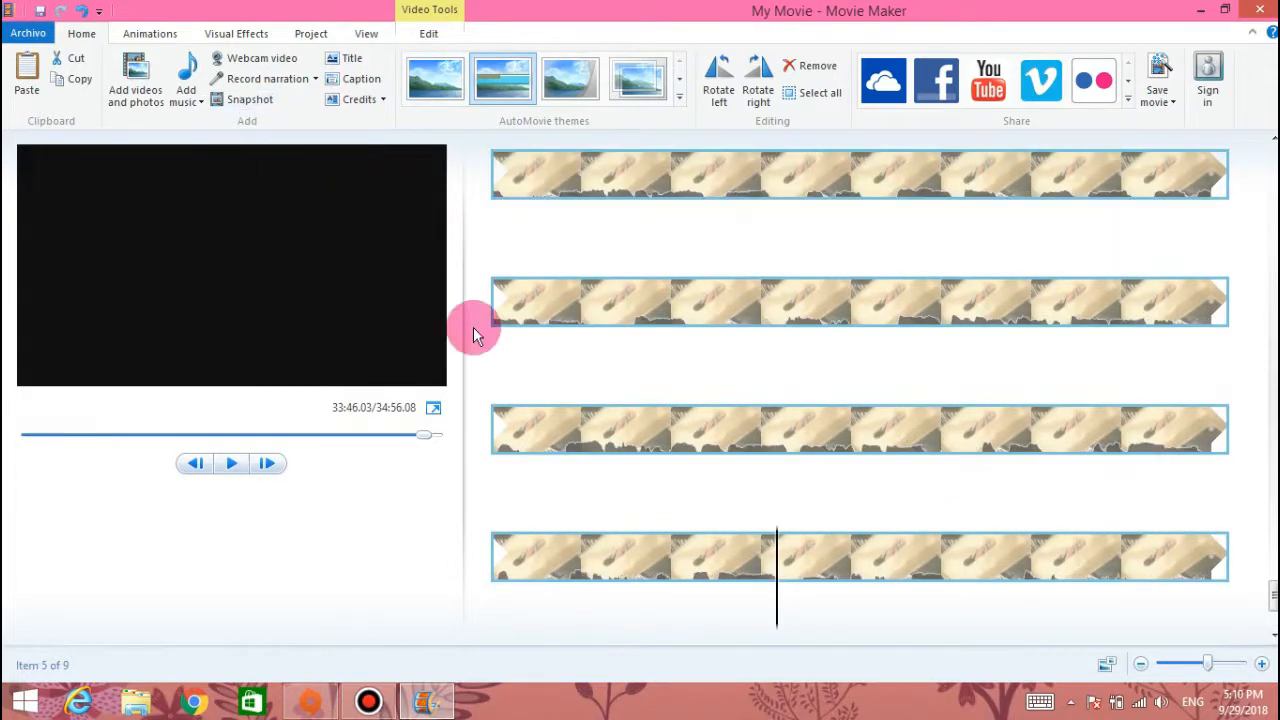
{"action": "scroll", "coordinate": [753, 402], "scroll_direction": "up", "scroll_amount": 20}
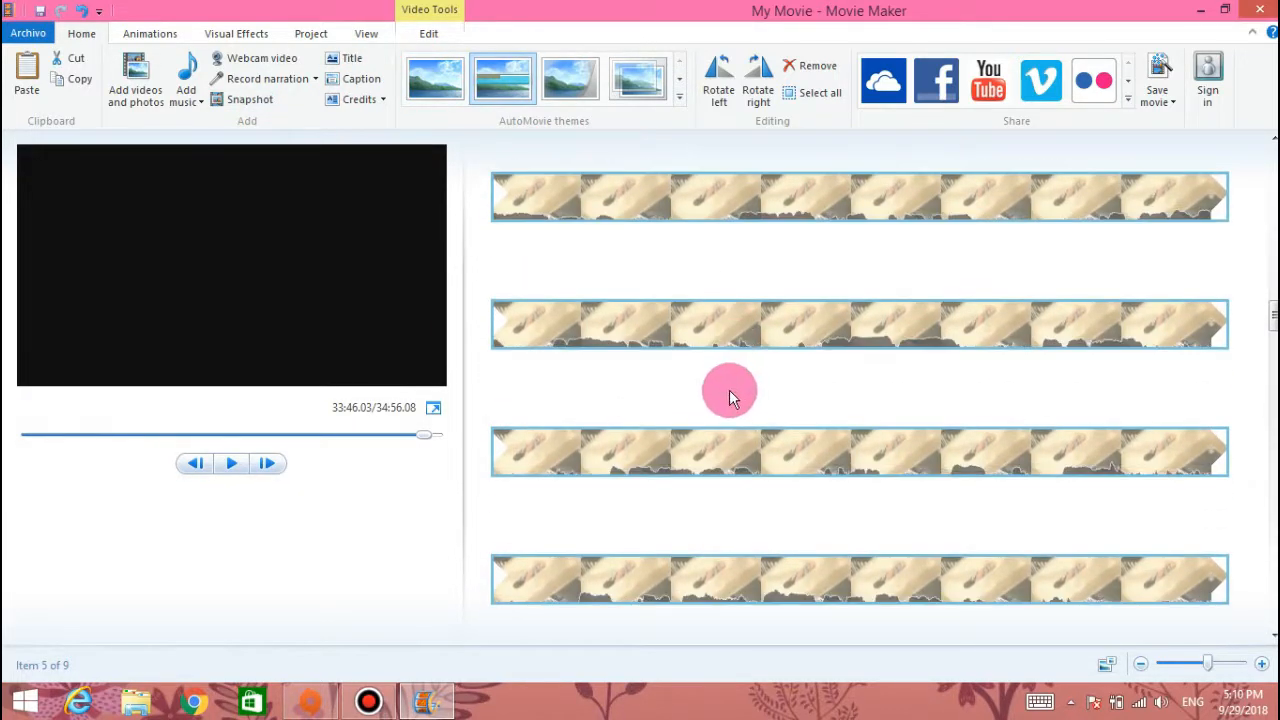
{"action": "scroll", "coordinate": [729, 393], "scroll_direction": "up", "scroll_amount": 10}
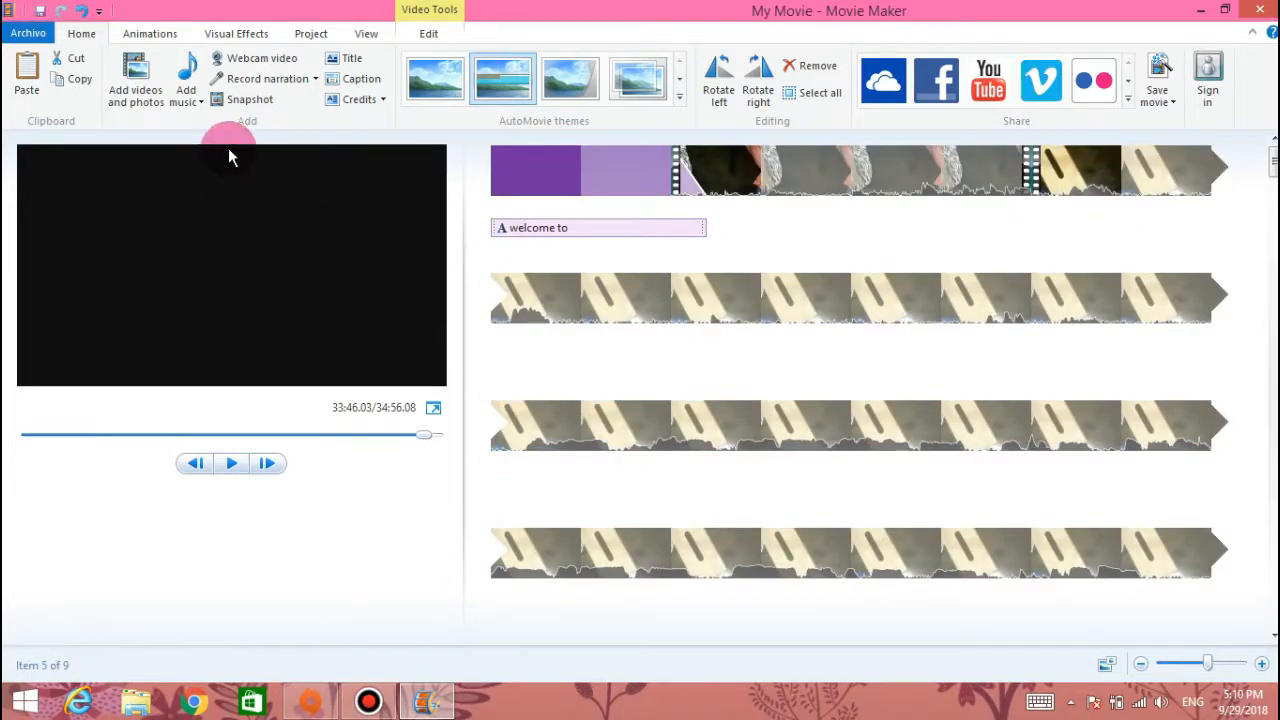
{"action": "left_click", "coordinate": [317, 78]}
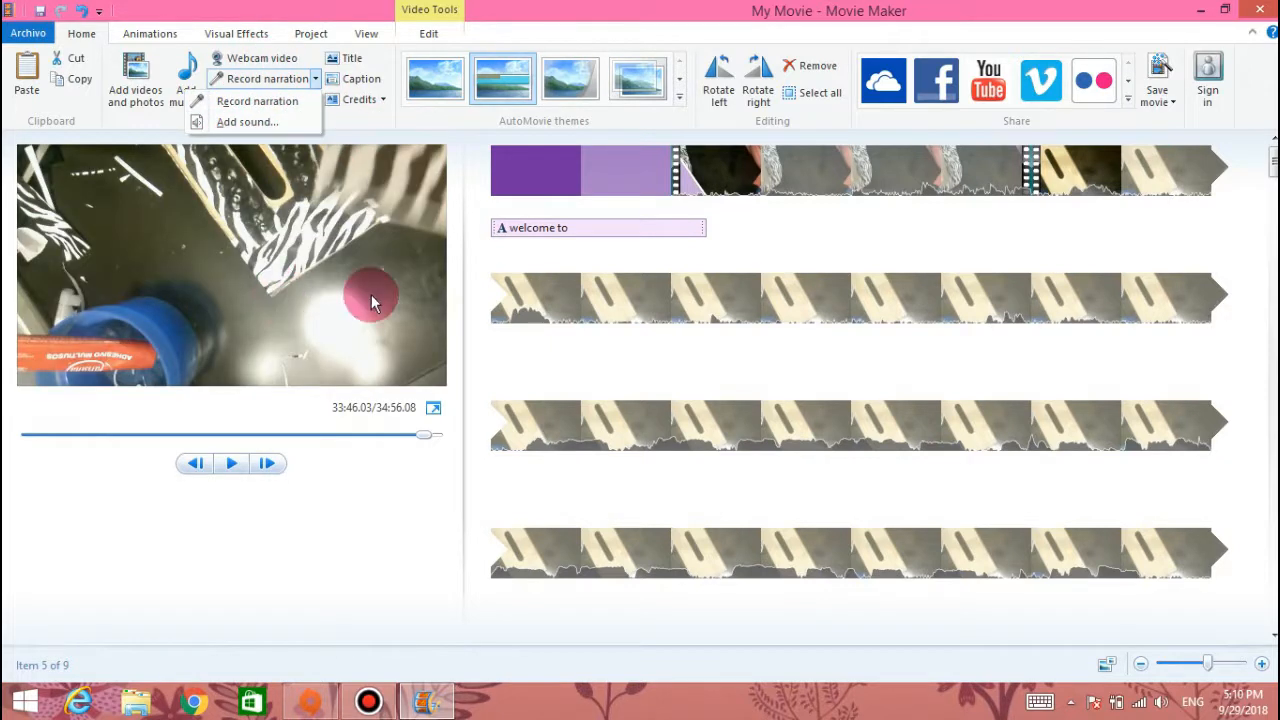
{"action": "left_click", "coordinate": [332, 552]}
Step: Apply the left-pointing wedge transition to the clip after the 2x section, and play it to about 03:01
{"action": "left_click", "coordinate": [146, 33]}
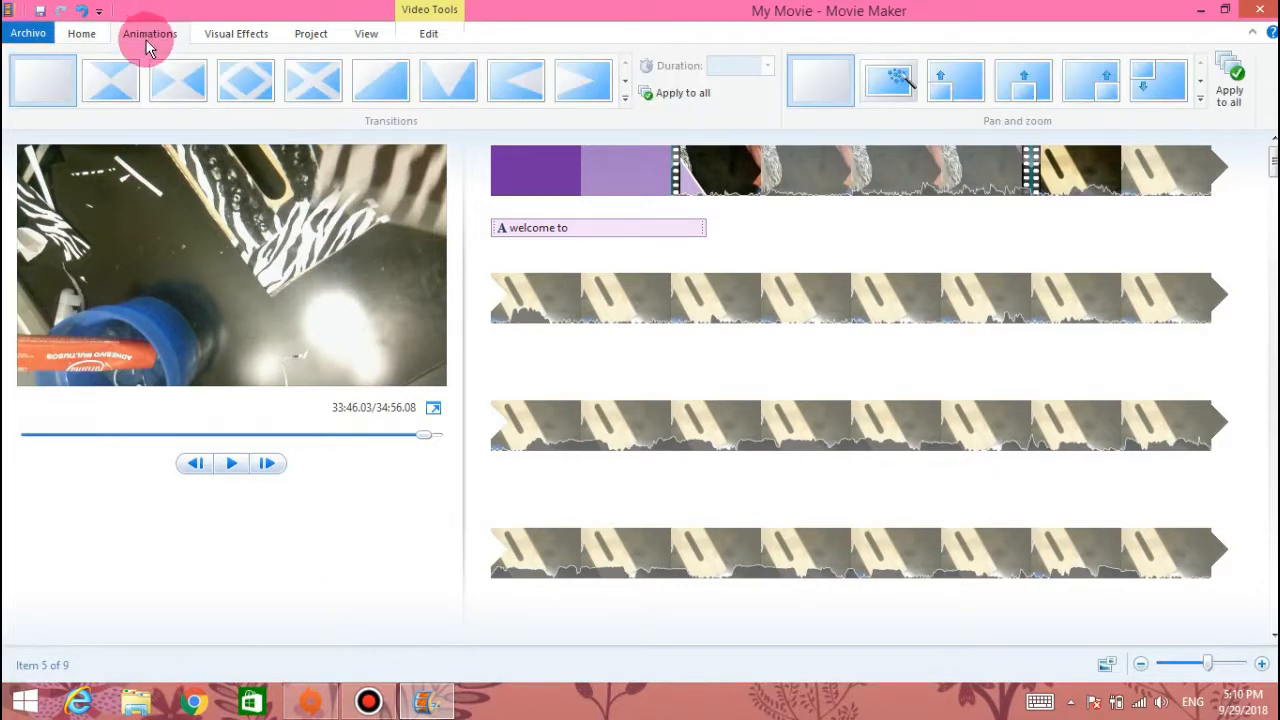
{"action": "left_click", "coordinate": [527, 84]}
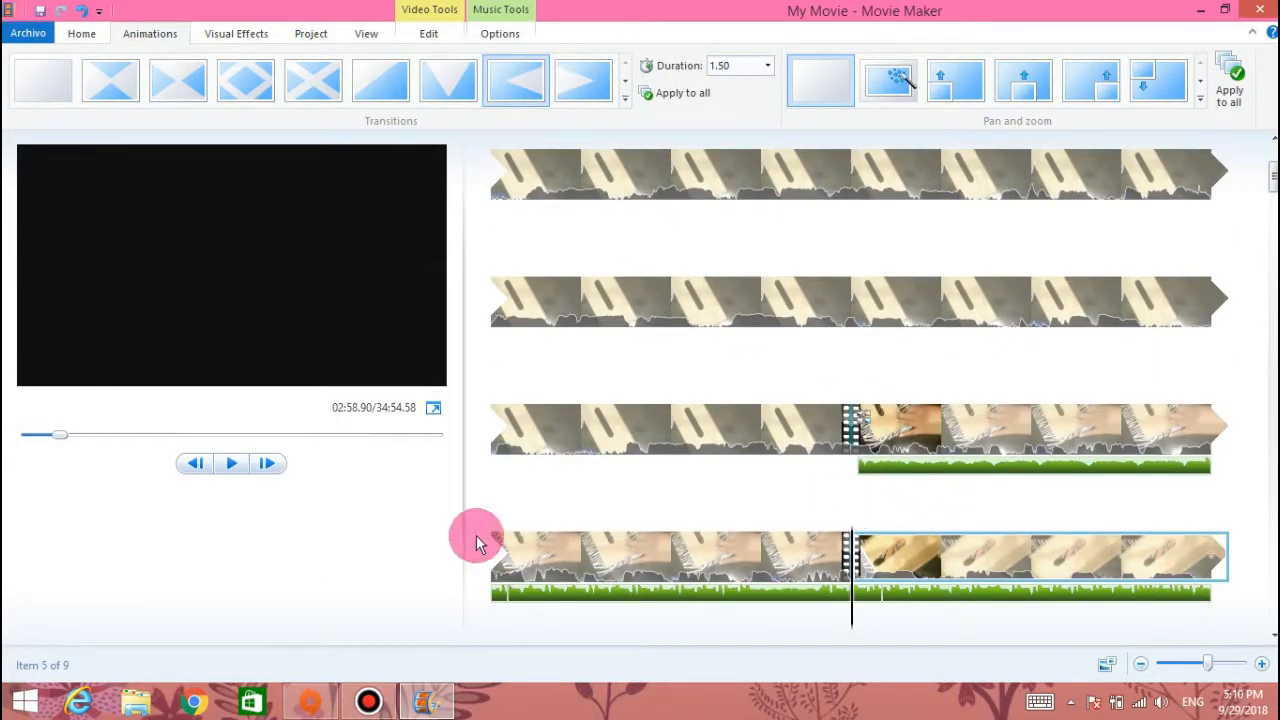
{"action": "left_click", "coordinate": [231, 463]}
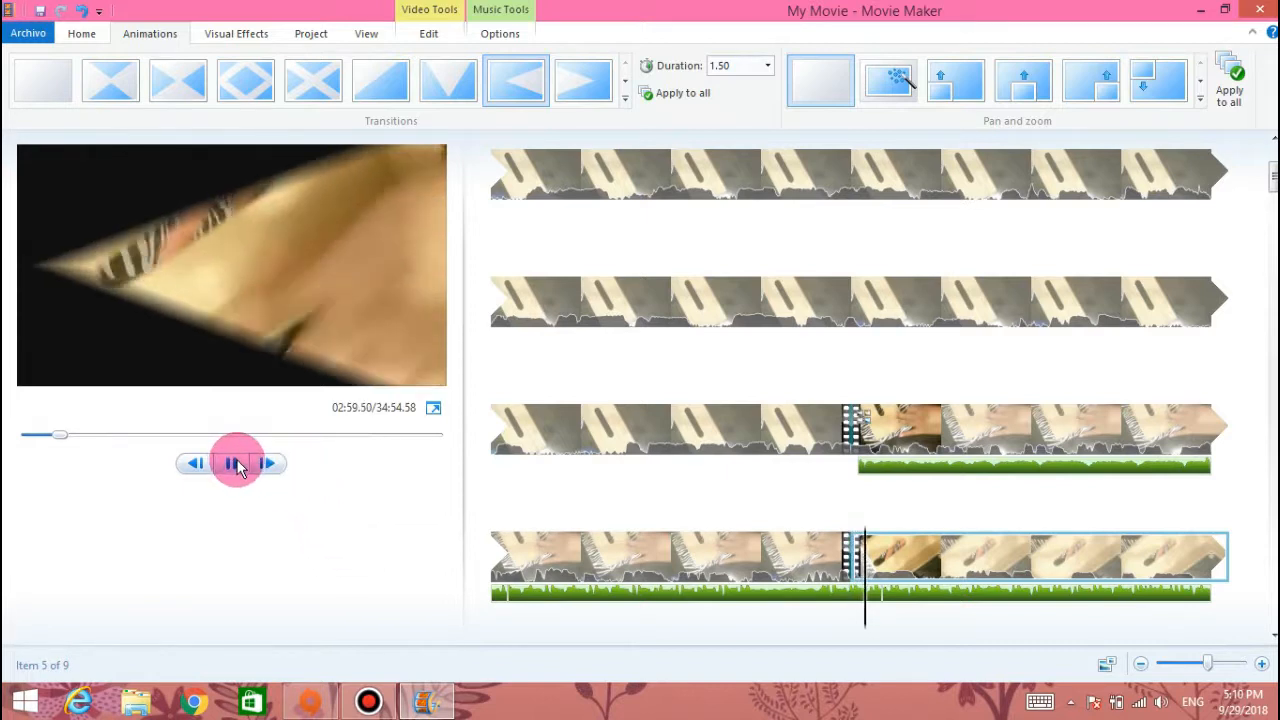
{"action": "left_click", "coordinate": [236, 464]}
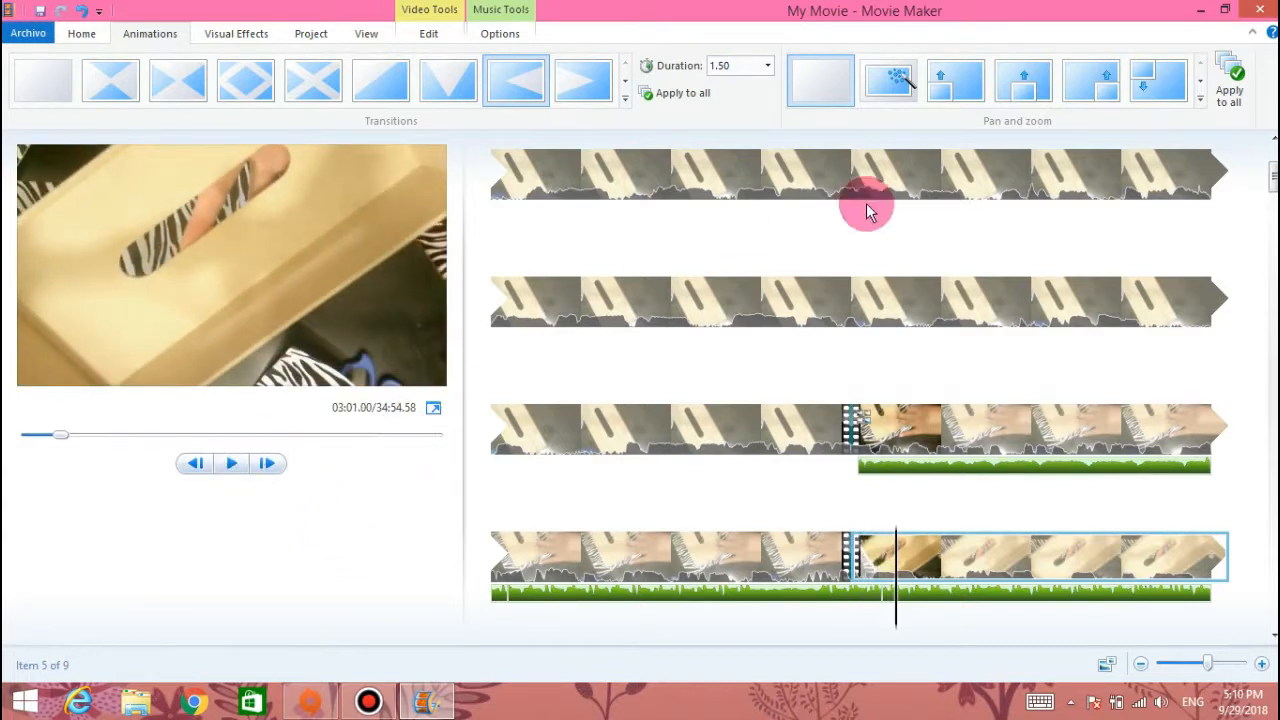
Step: Give the same clip the pan and zoom effect with the centred upward arrow, and play it from its start to about 03:02
{"action": "mouse_move", "coordinate": [1037, 95]}
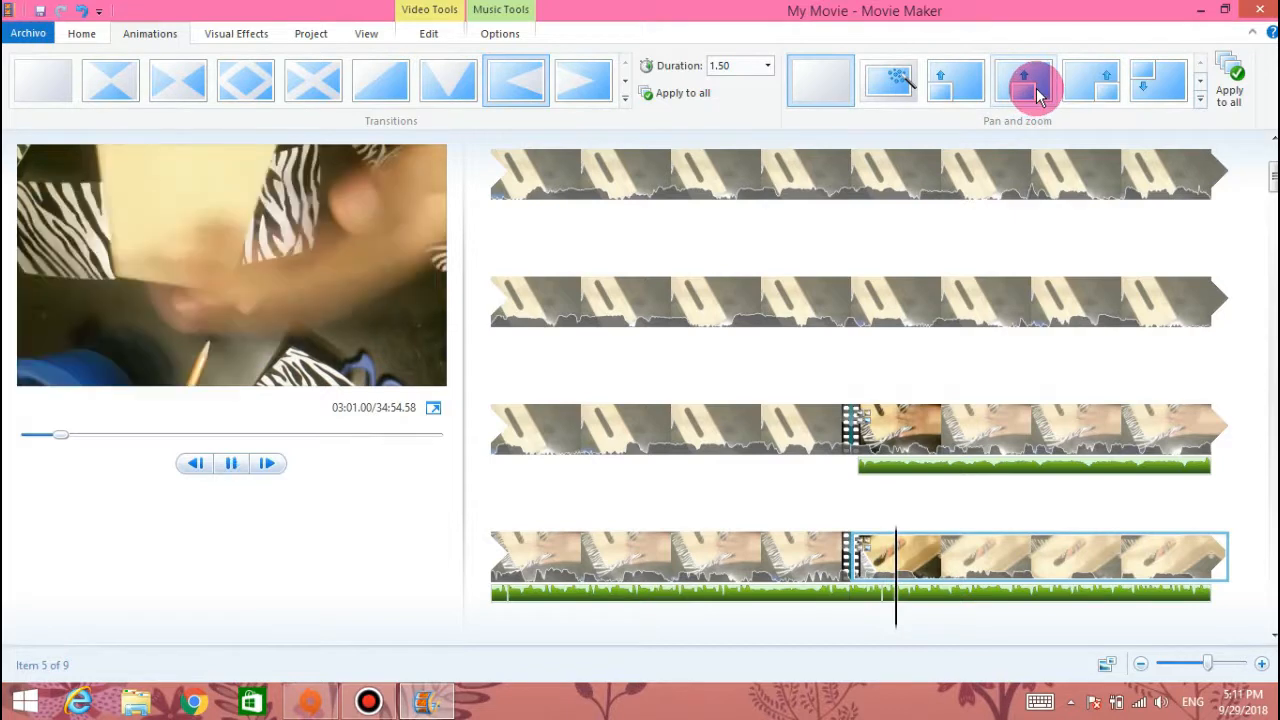
{"action": "left_click", "coordinate": [1040, 85]}
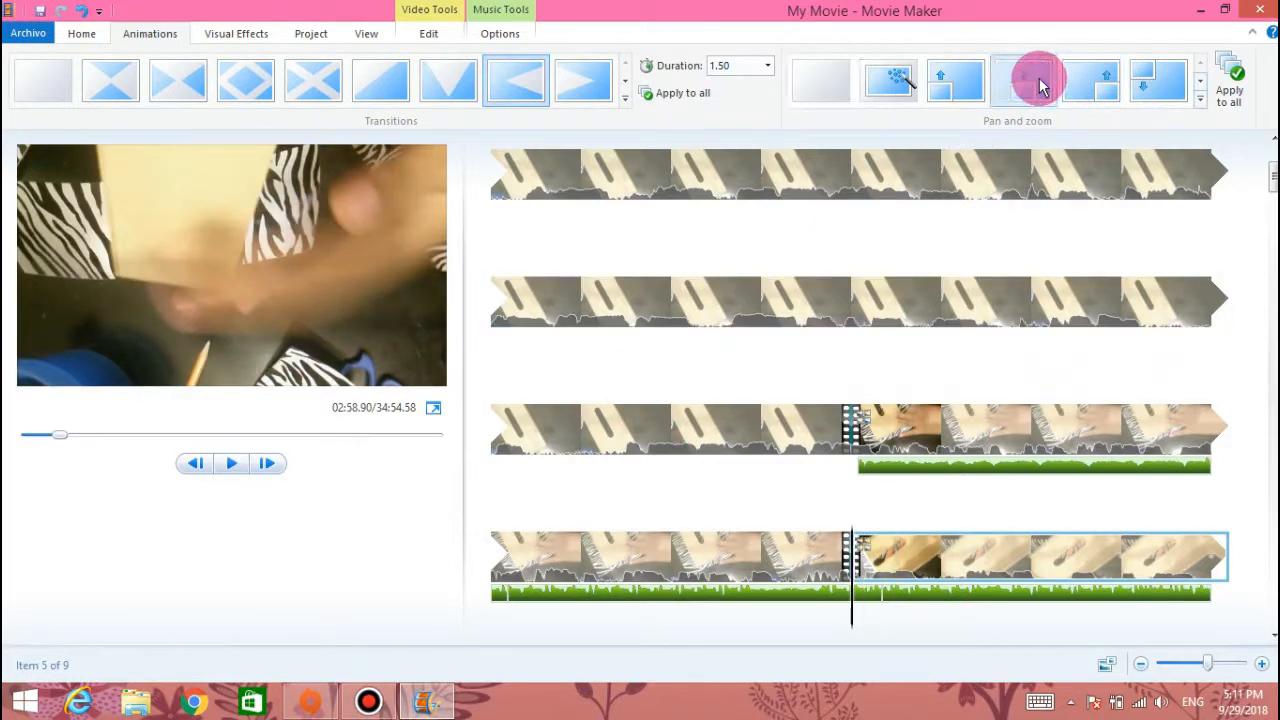
{"action": "left_click", "coordinate": [230, 465]}
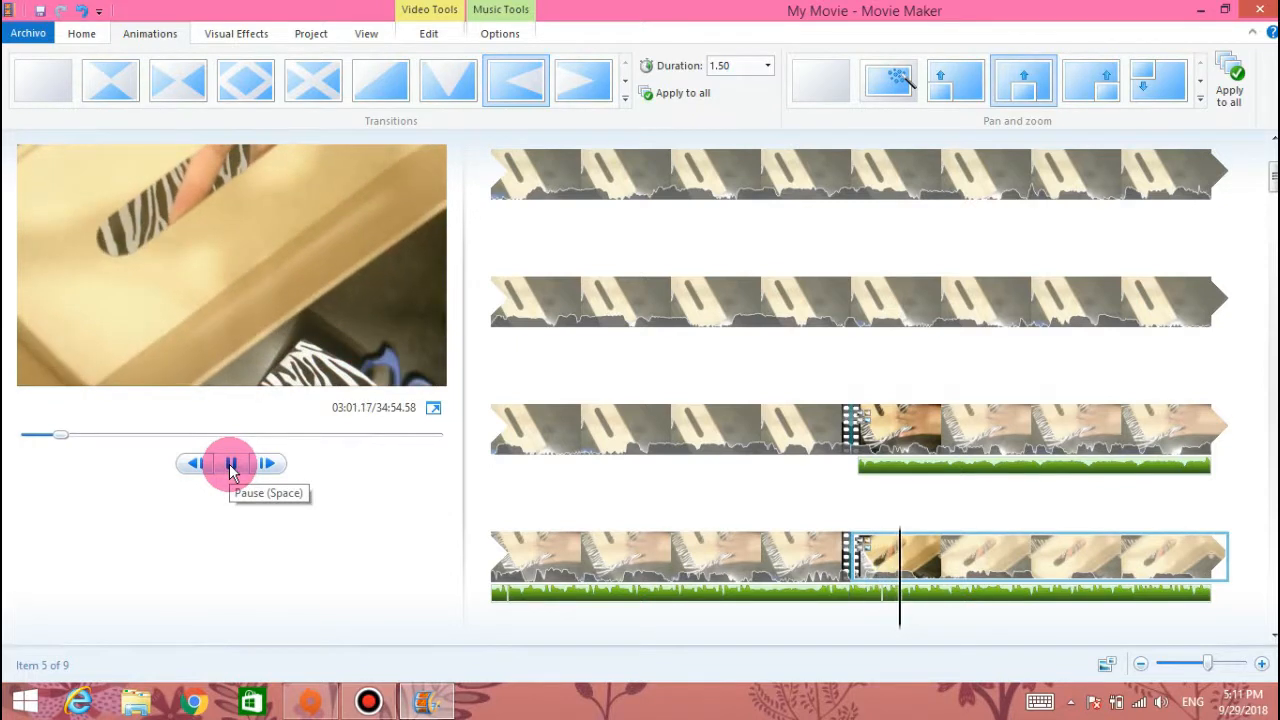
{"action": "left_click", "coordinate": [230, 465]}
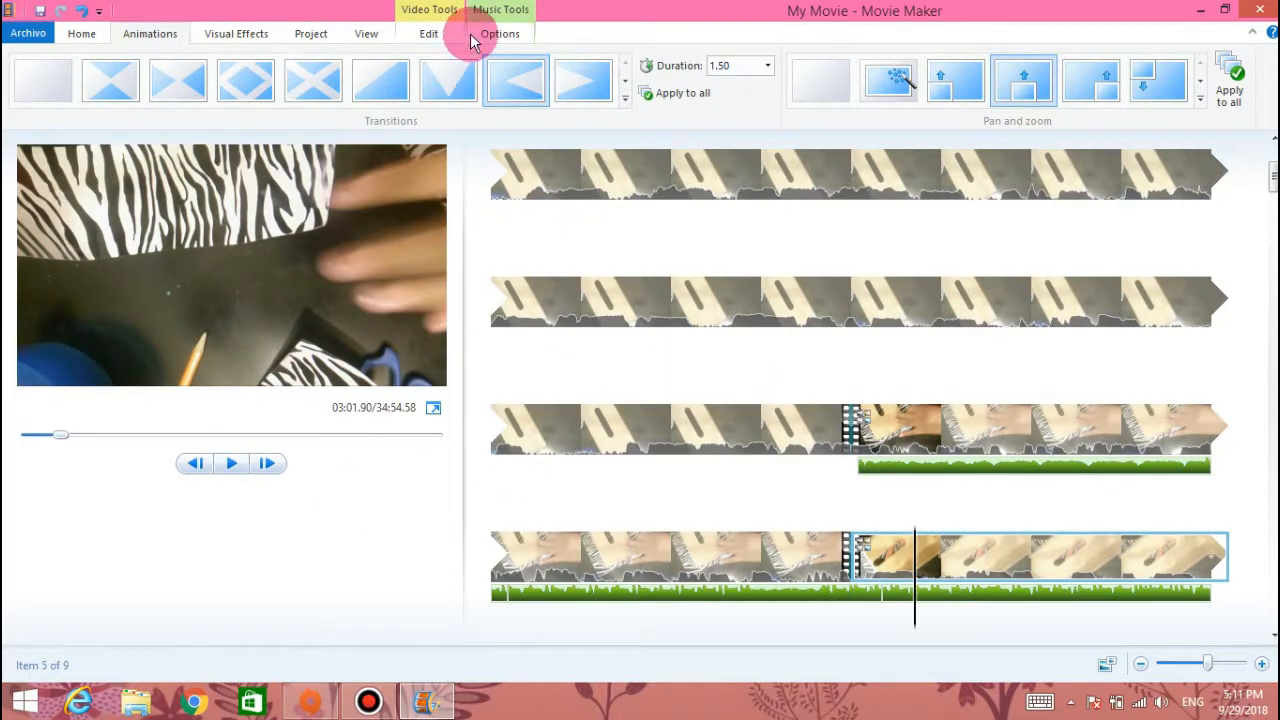
Step: Apply the first black-and-white visual effect to the clip, and play it to about 03:01
{"action": "left_click", "coordinate": [234, 32]}
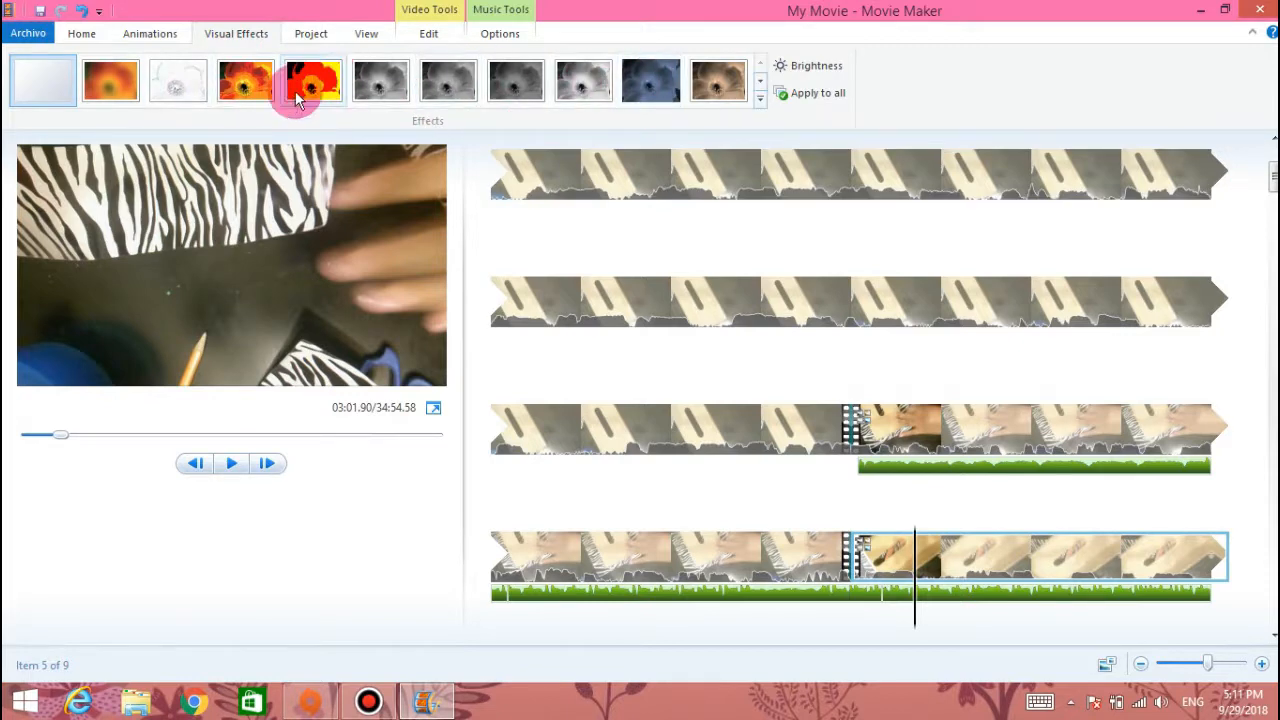
{"action": "left_click", "coordinate": [384, 77]}
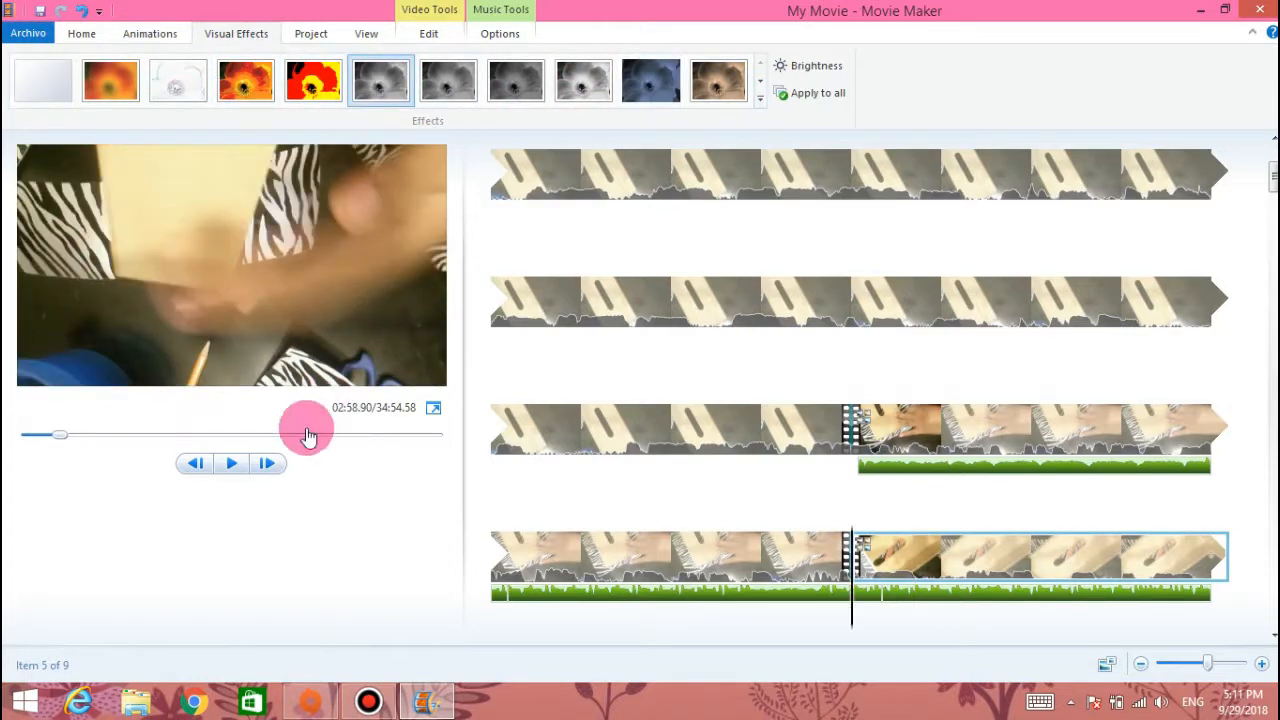
{"action": "left_click", "coordinate": [228, 466]}
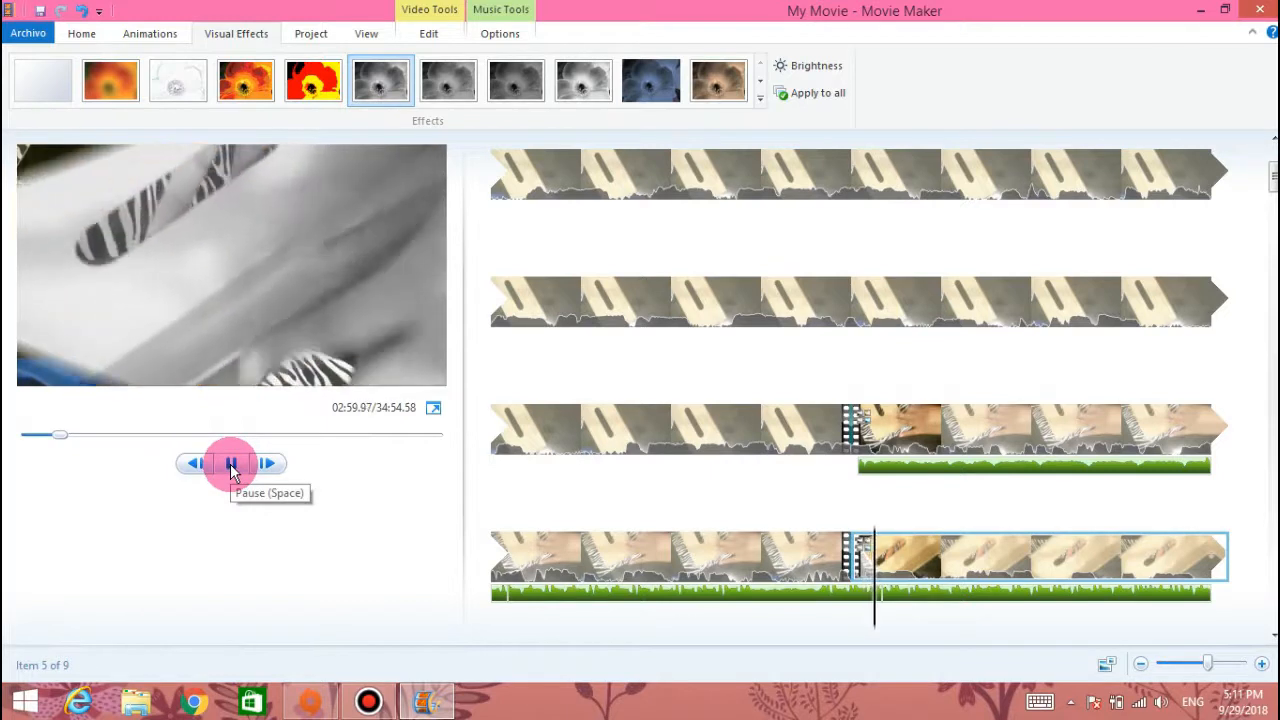
{"action": "left_click", "coordinate": [232, 470]}
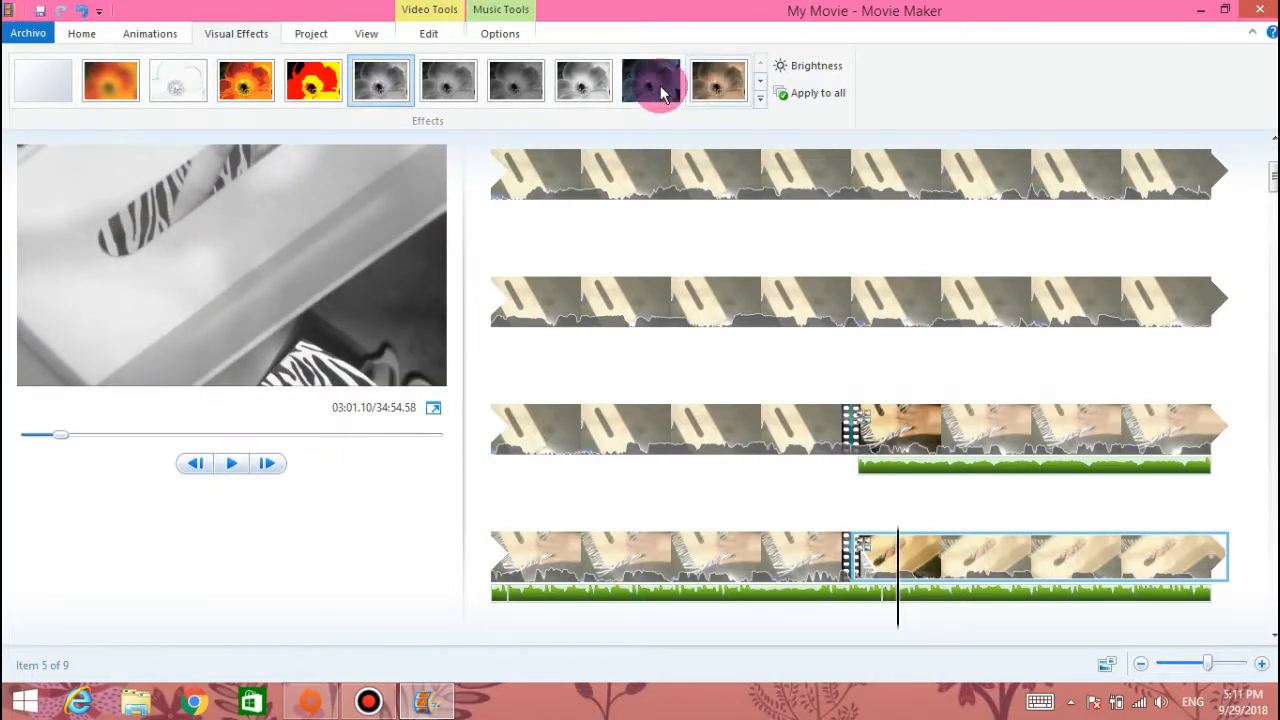
{"action": "left_click", "coordinate": [308, 35]}
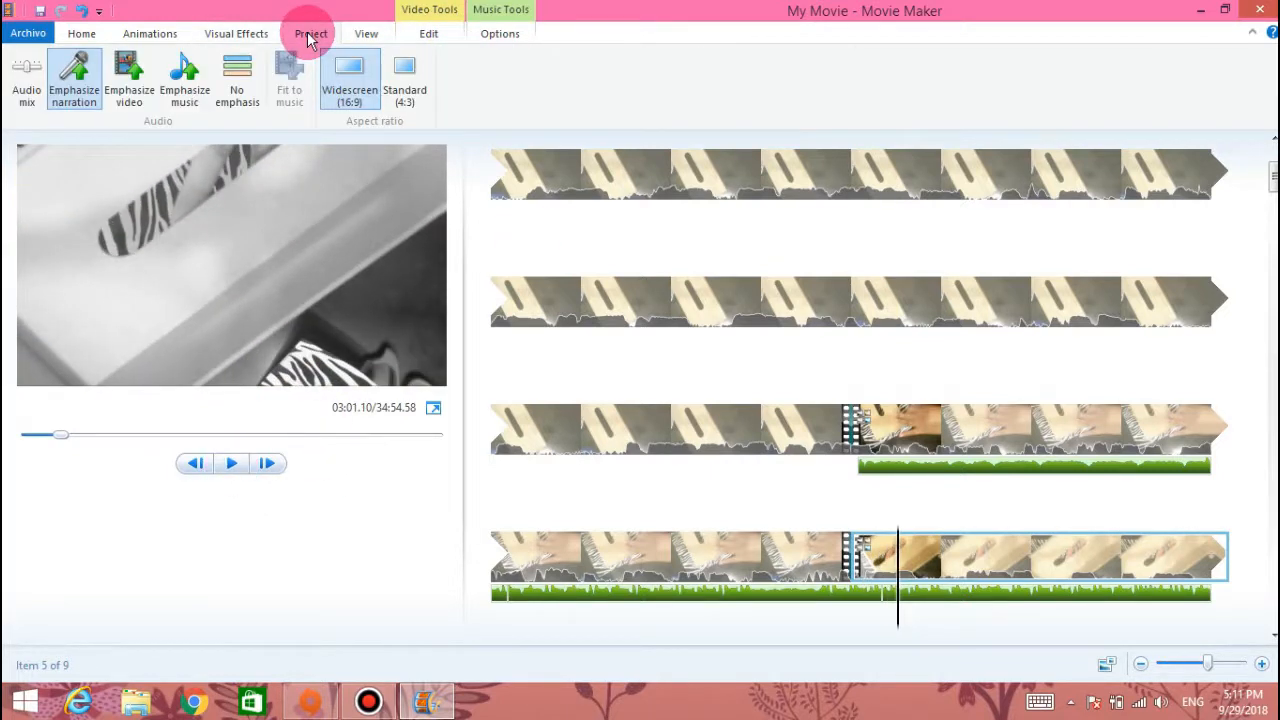
{"action": "left_click", "coordinate": [58, 88]}
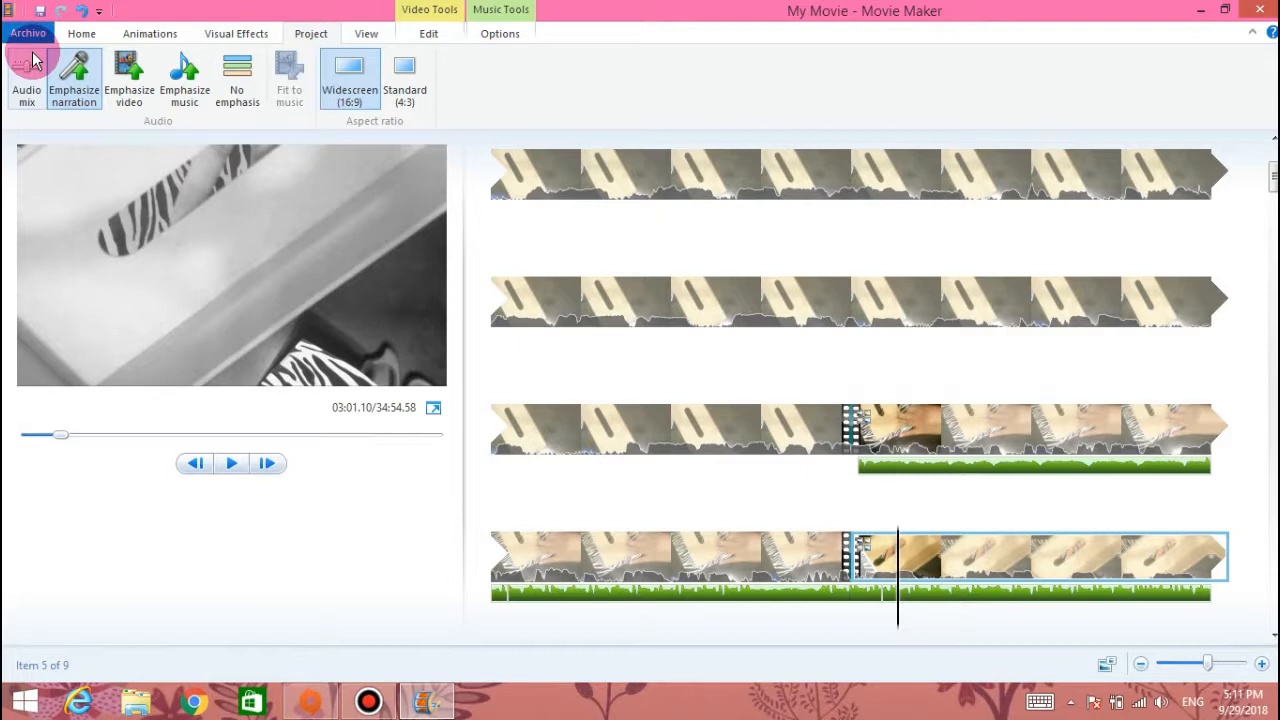
{"action": "left_click", "coordinate": [366, 35]}
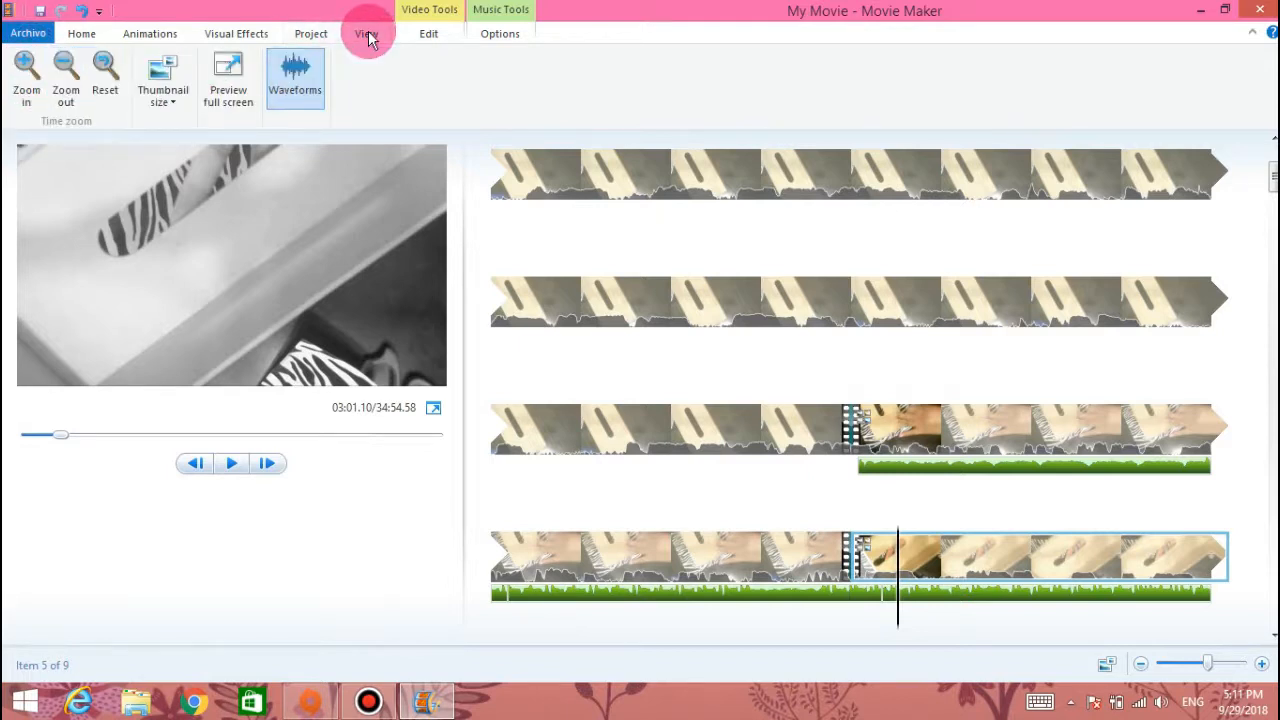
{"action": "left_click", "coordinate": [444, 36]}
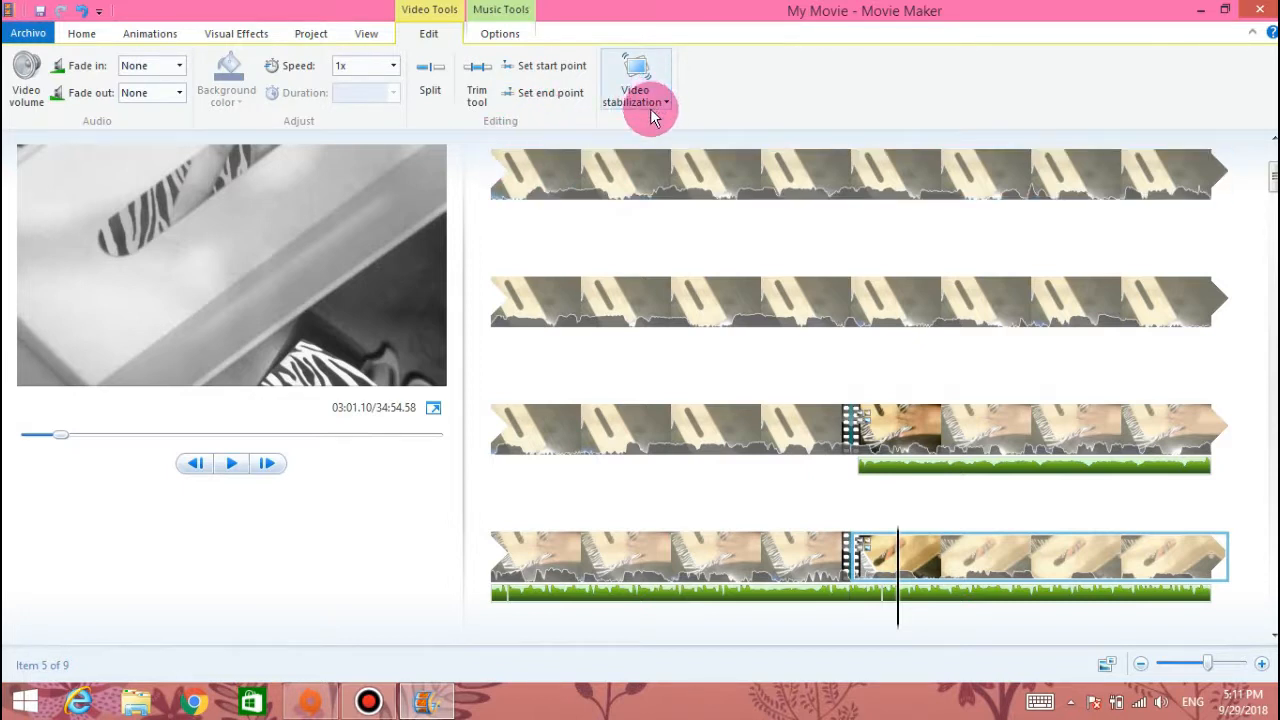
{"action": "left_click", "coordinate": [505, 35]}
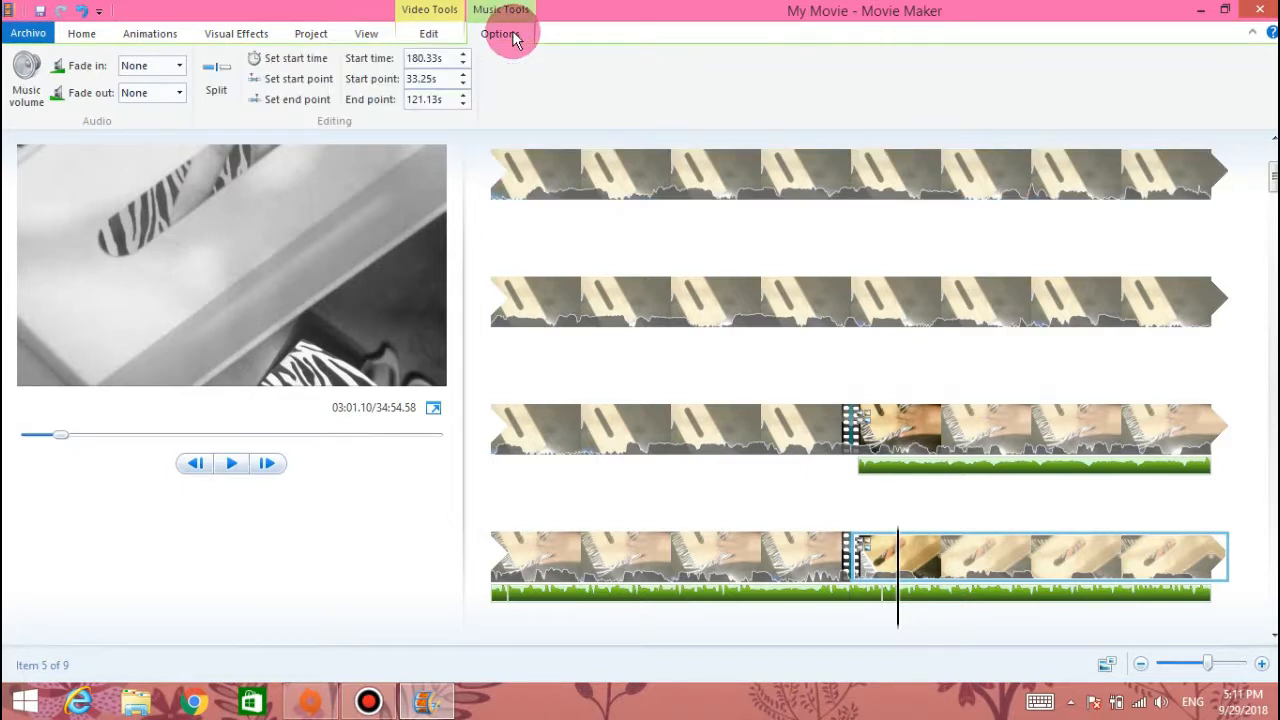
Step: Add a placeholder caption at about 03:01.10, apply the last displayed text effect to it, and play to about 03:03.50
{"action": "left_click", "coordinate": [82, 33]}
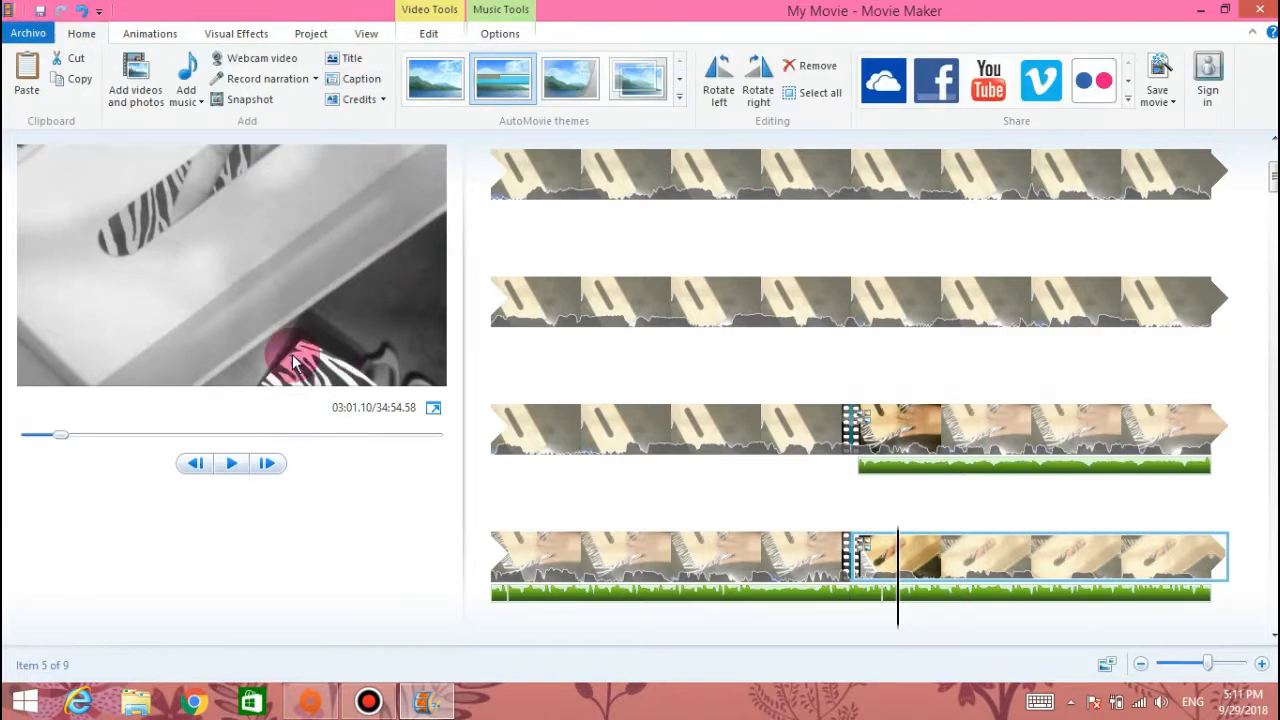
{"action": "left_click", "coordinate": [368, 82]}
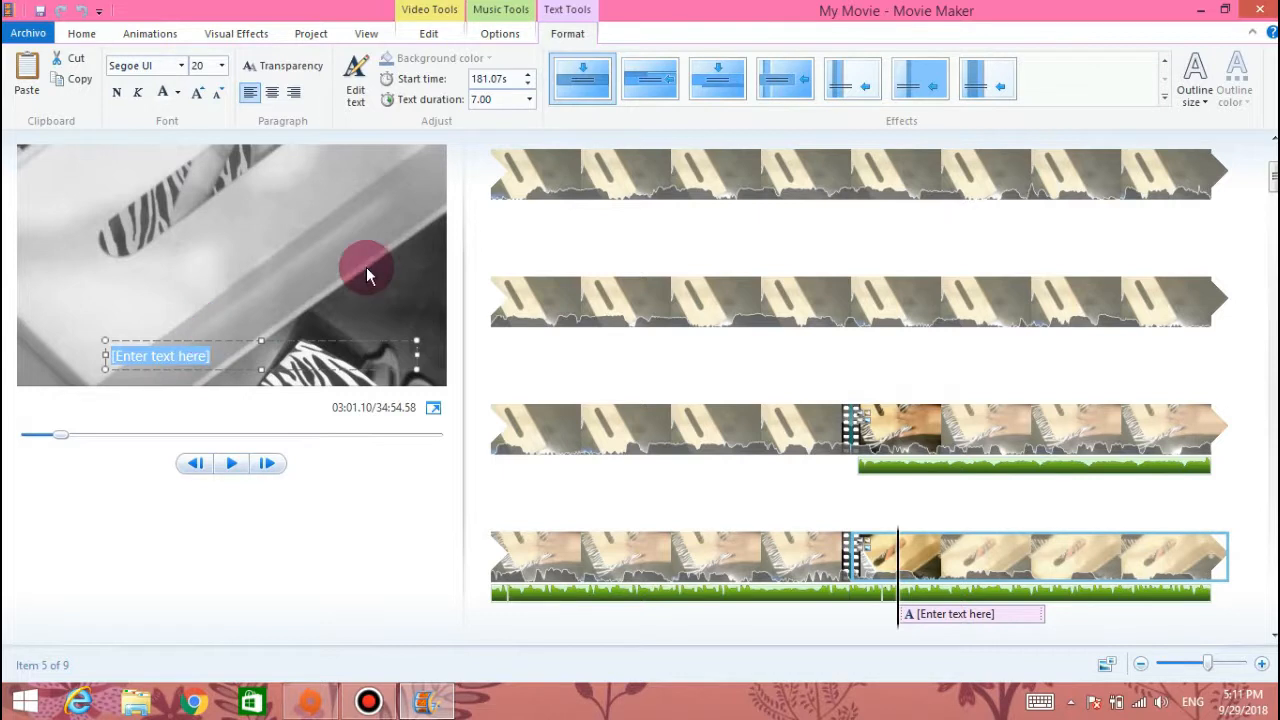
{"action": "left_click", "coordinate": [977, 82]}
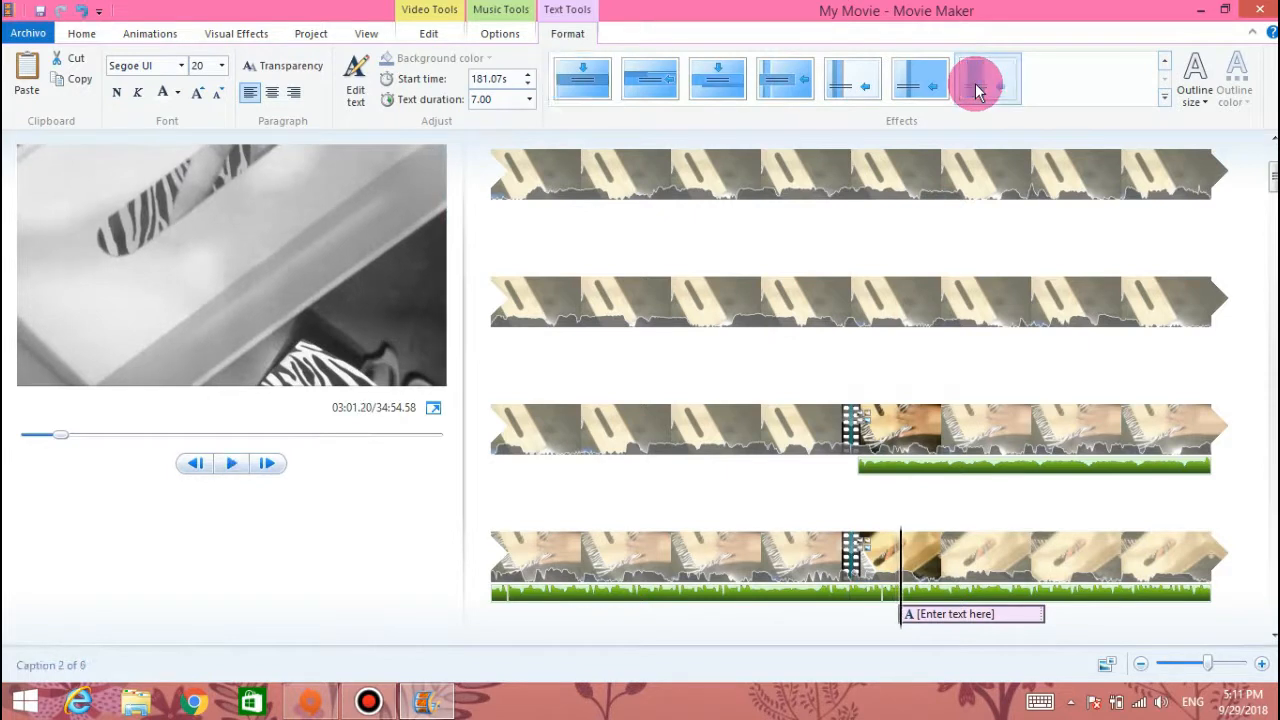
{"action": "left_click", "coordinate": [232, 464]}
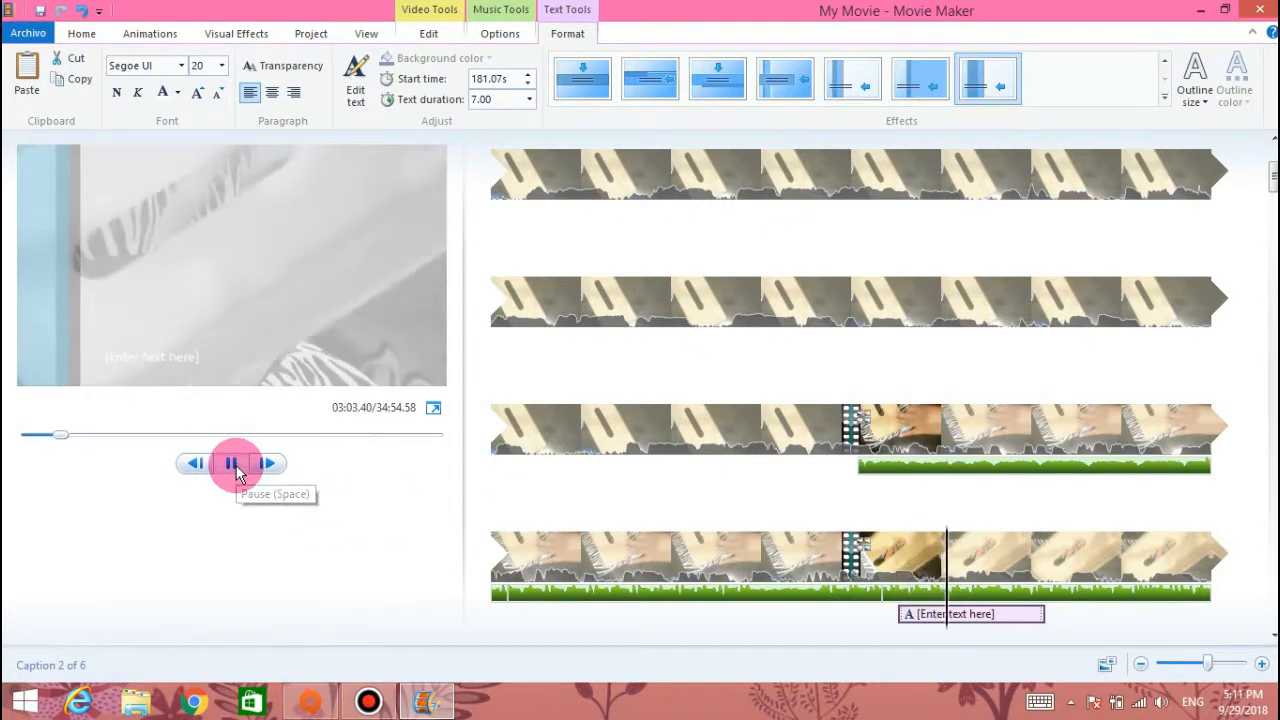
{"action": "left_click", "coordinate": [233, 465]}
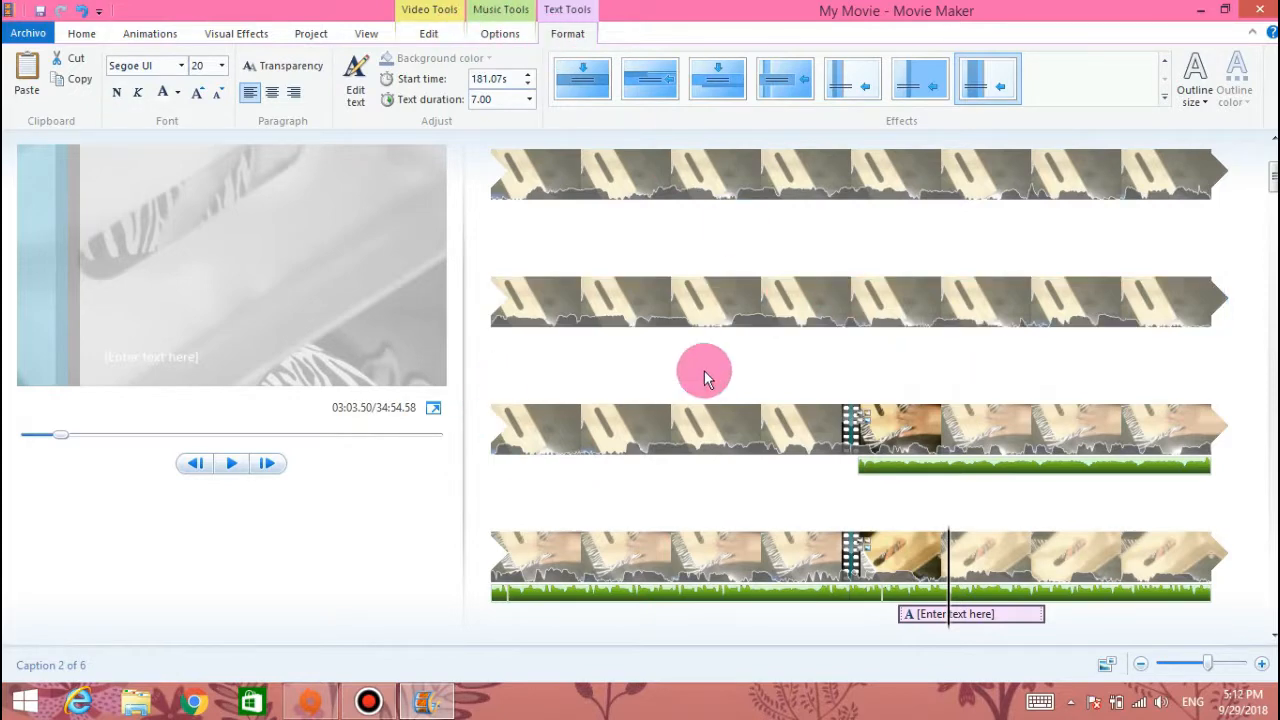
Step: Start saving the movie with the file type Windows Media Video File, and cancel the save
{"action": "scroll", "coordinate": [875, 335], "scroll_direction": "up", "scroll_amount": 3}
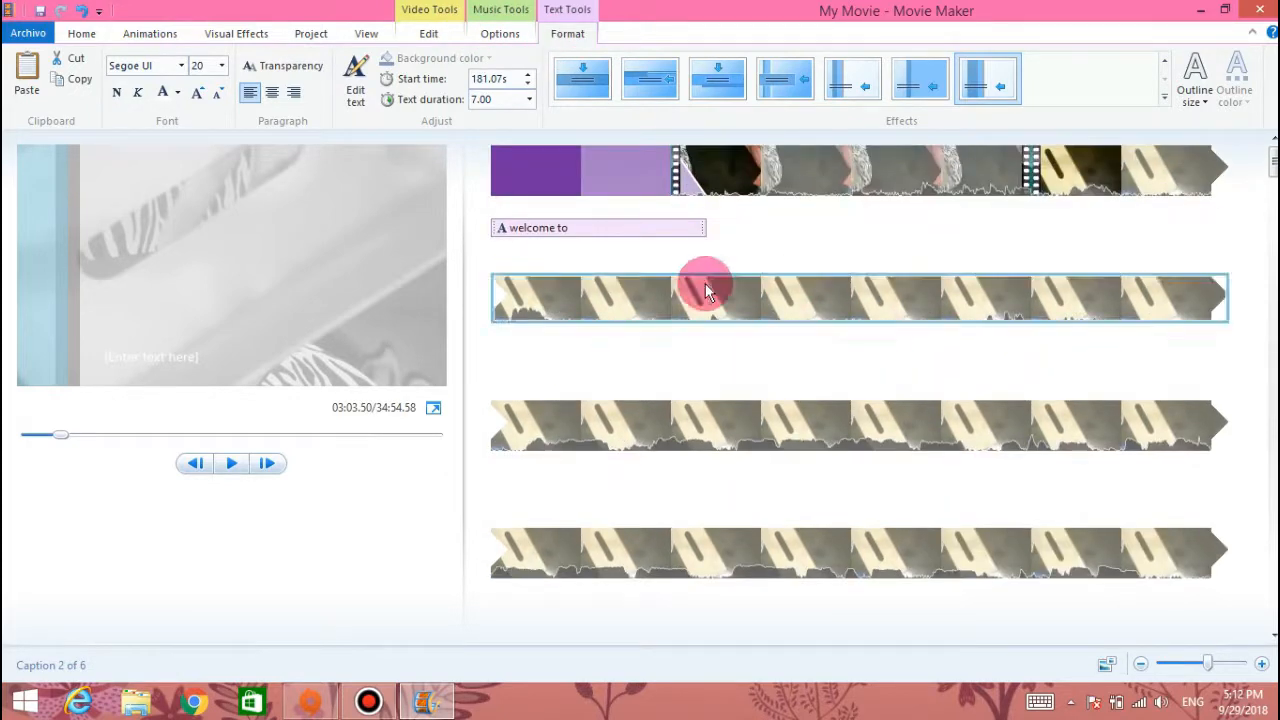
{"action": "left_click", "coordinate": [87, 33]}
{"action": "left_click", "coordinate": [435, 350]}
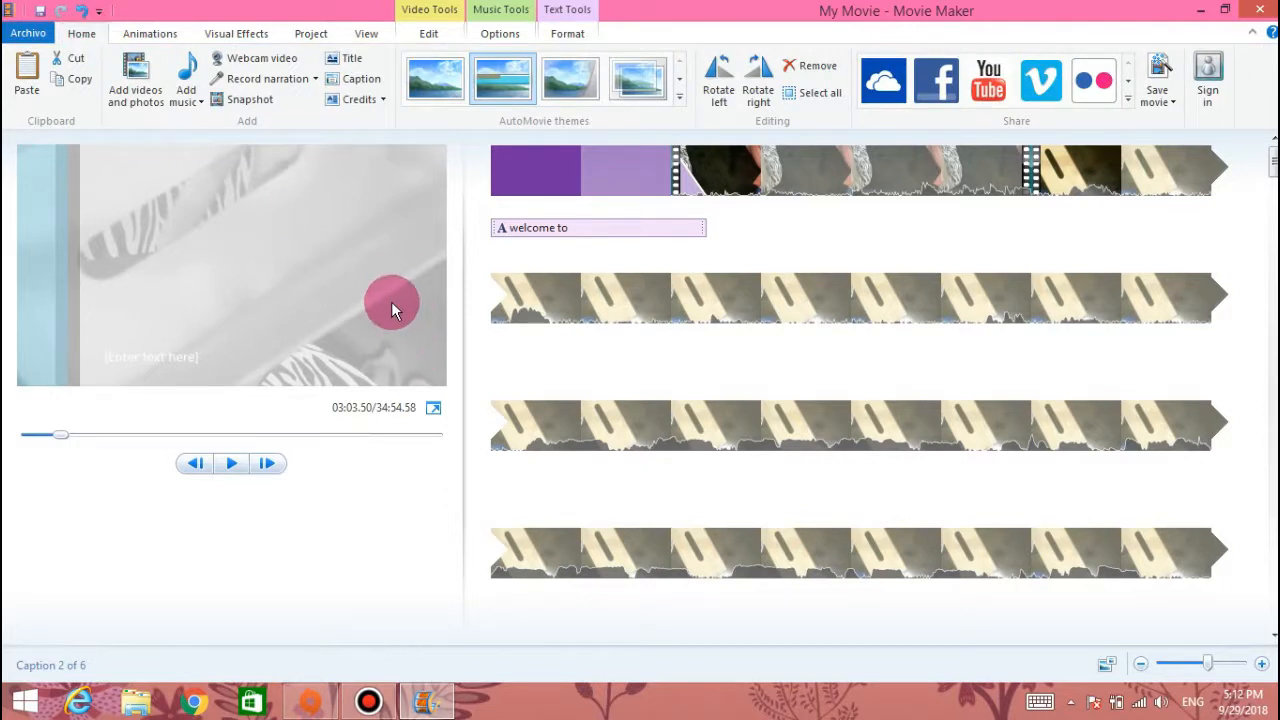
{"action": "left_click", "coordinate": [1172, 104]}
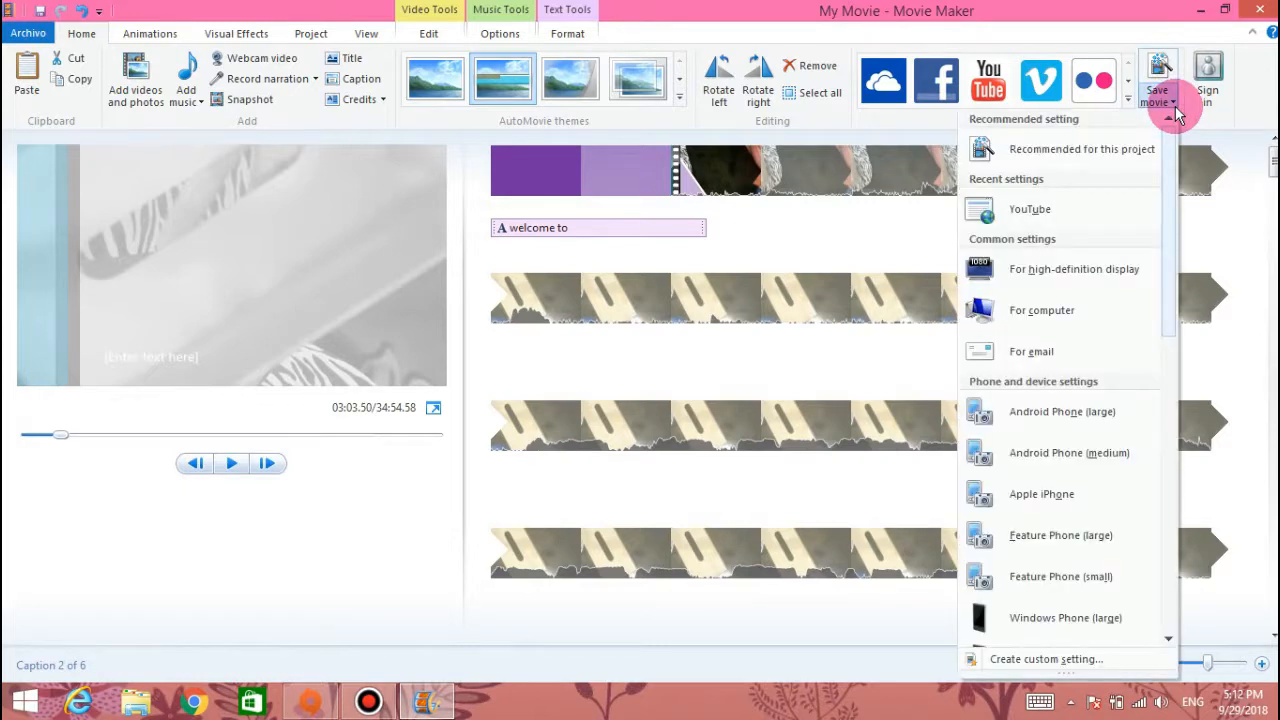
{"action": "left_click", "coordinate": [1157, 64]}
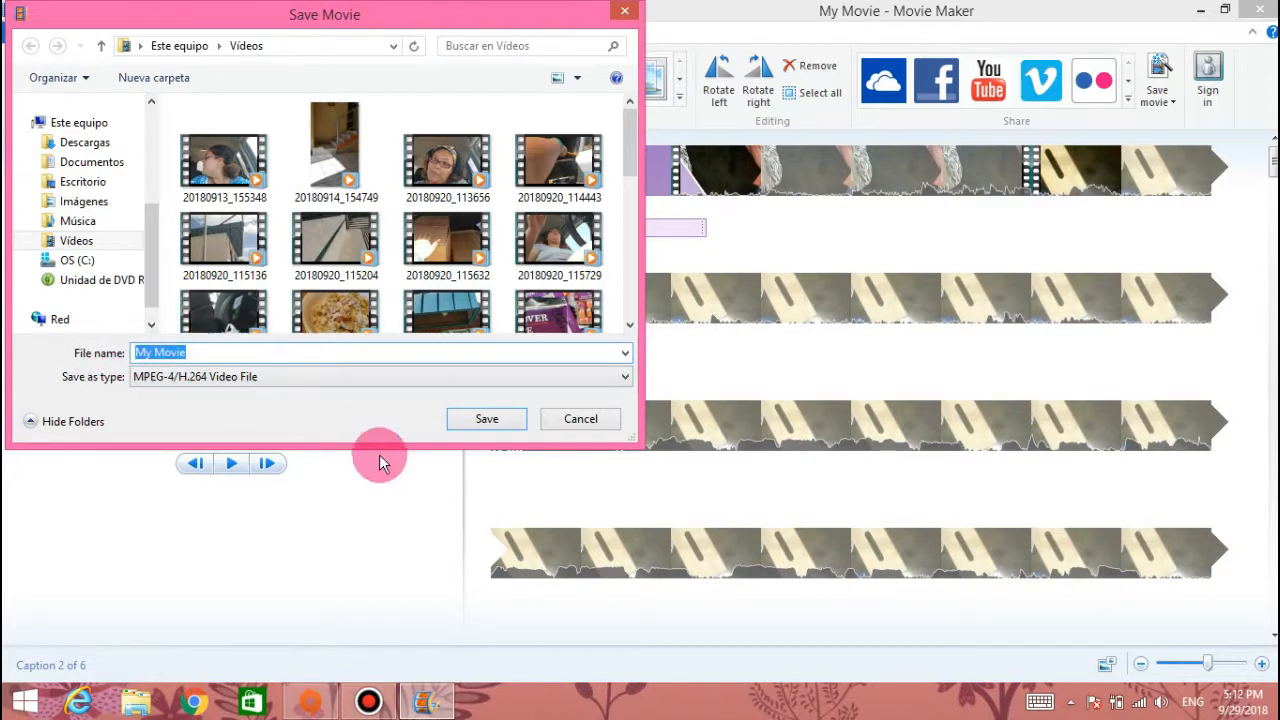
{"action": "left_click", "coordinate": [626, 378]}
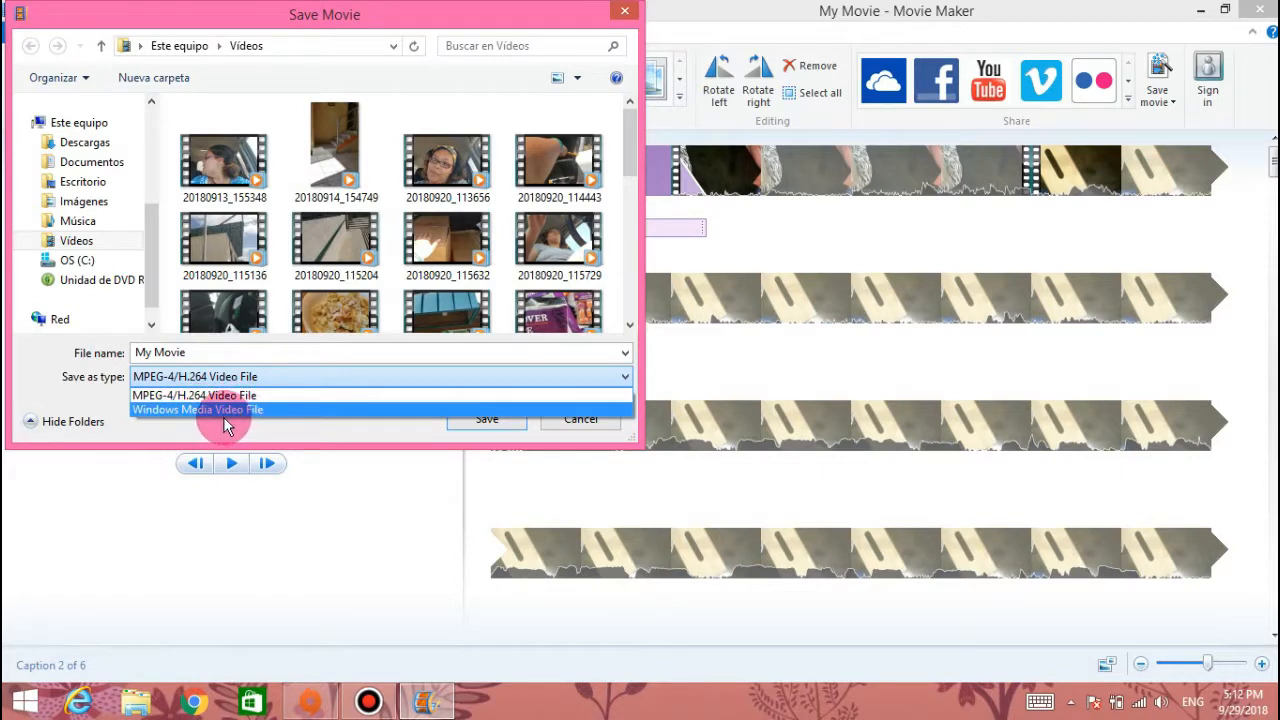
{"action": "left_click", "coordinate": [242, 410]}
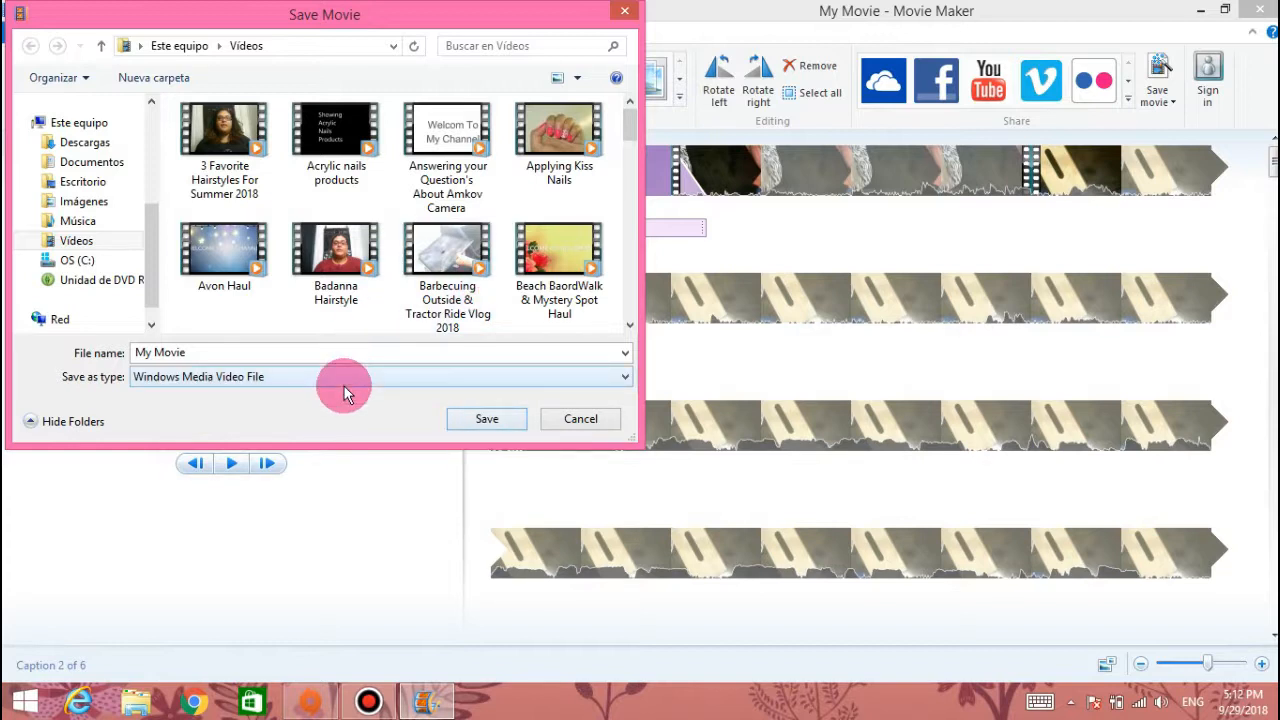
{"action": "left_click", "coordinate": [580, 418]}
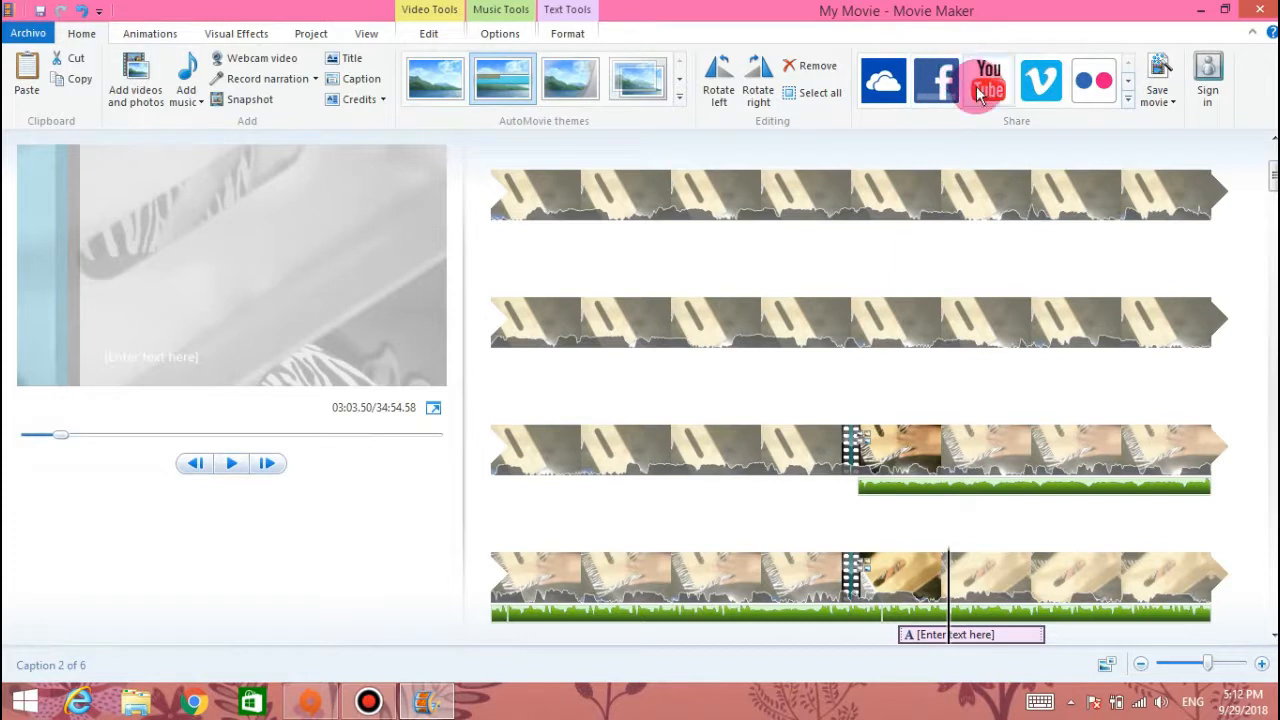
{"action": "left_click", "coordinate": [1130, 86]}
{"action": "left_click", "coordinate": [1128, 66]}
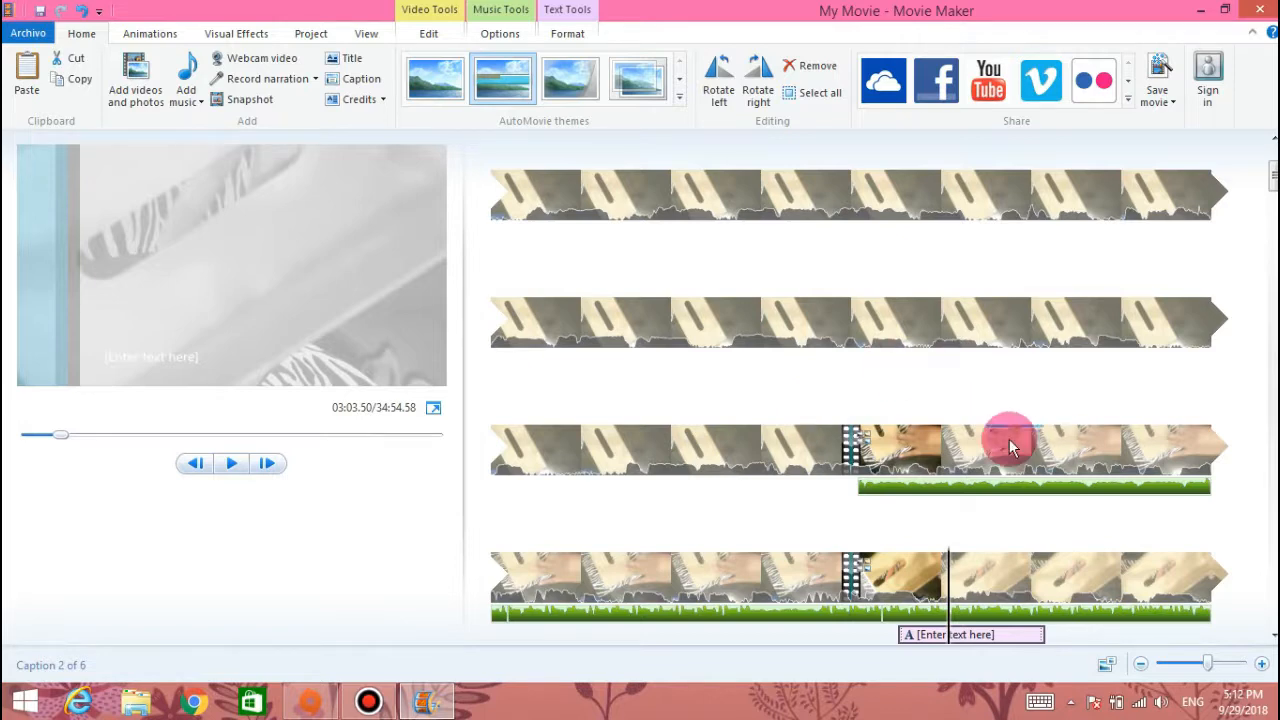
{"action": "scroll", "coordinate": [857, 337], "scroll_direction": "down", "scroll_amount": 5}
{"action": "scroll", "coordinate": [845, 350], "scroll_direction": "down", "scroll_amount": 4}
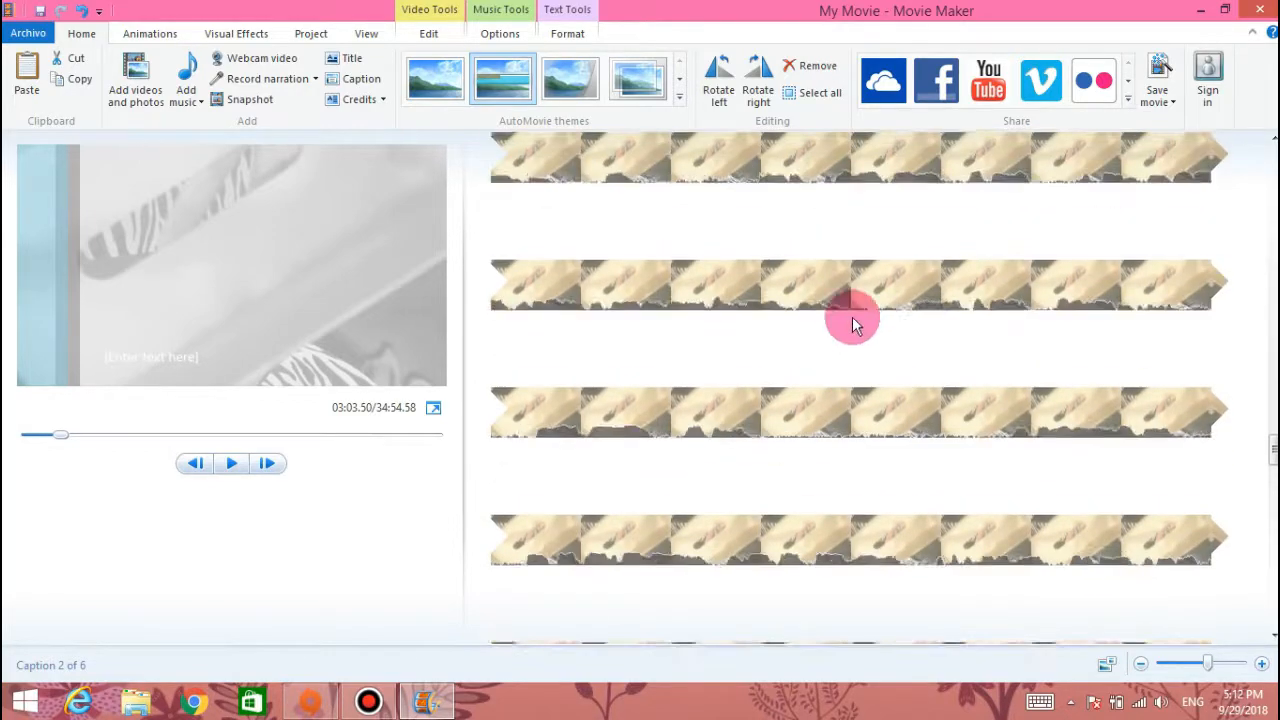
{"action": "scroll", "coordinate": [797, 442], "scroll_direction": "up", "scroll_amount": 10}
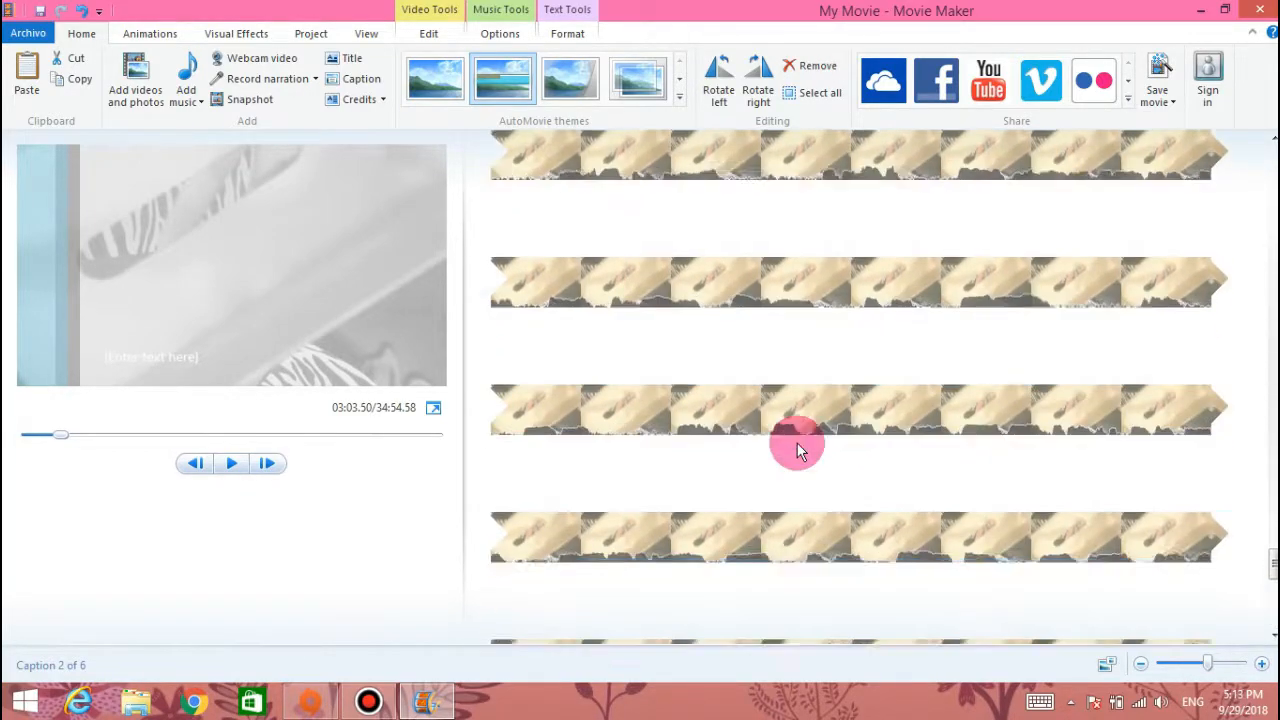
{"action": "scroll", "coordinate": [797, 447], "scroll_direction": "up", "scroll_amount": 3}
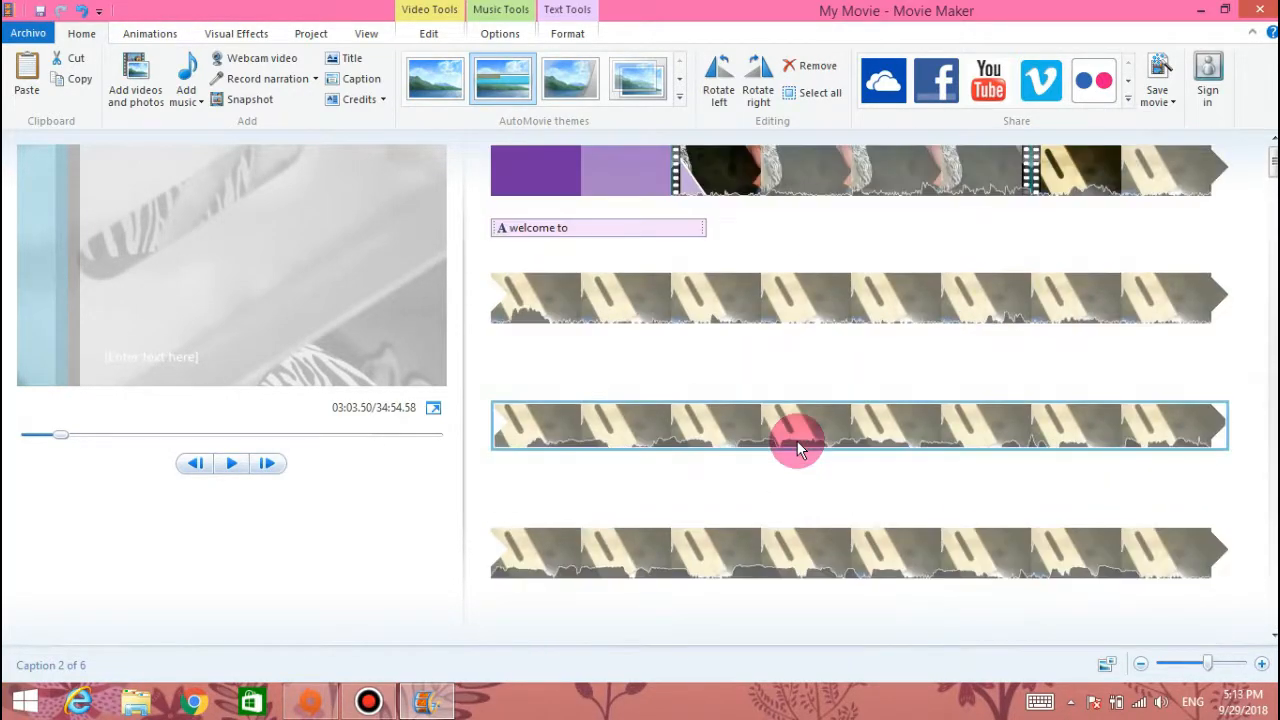